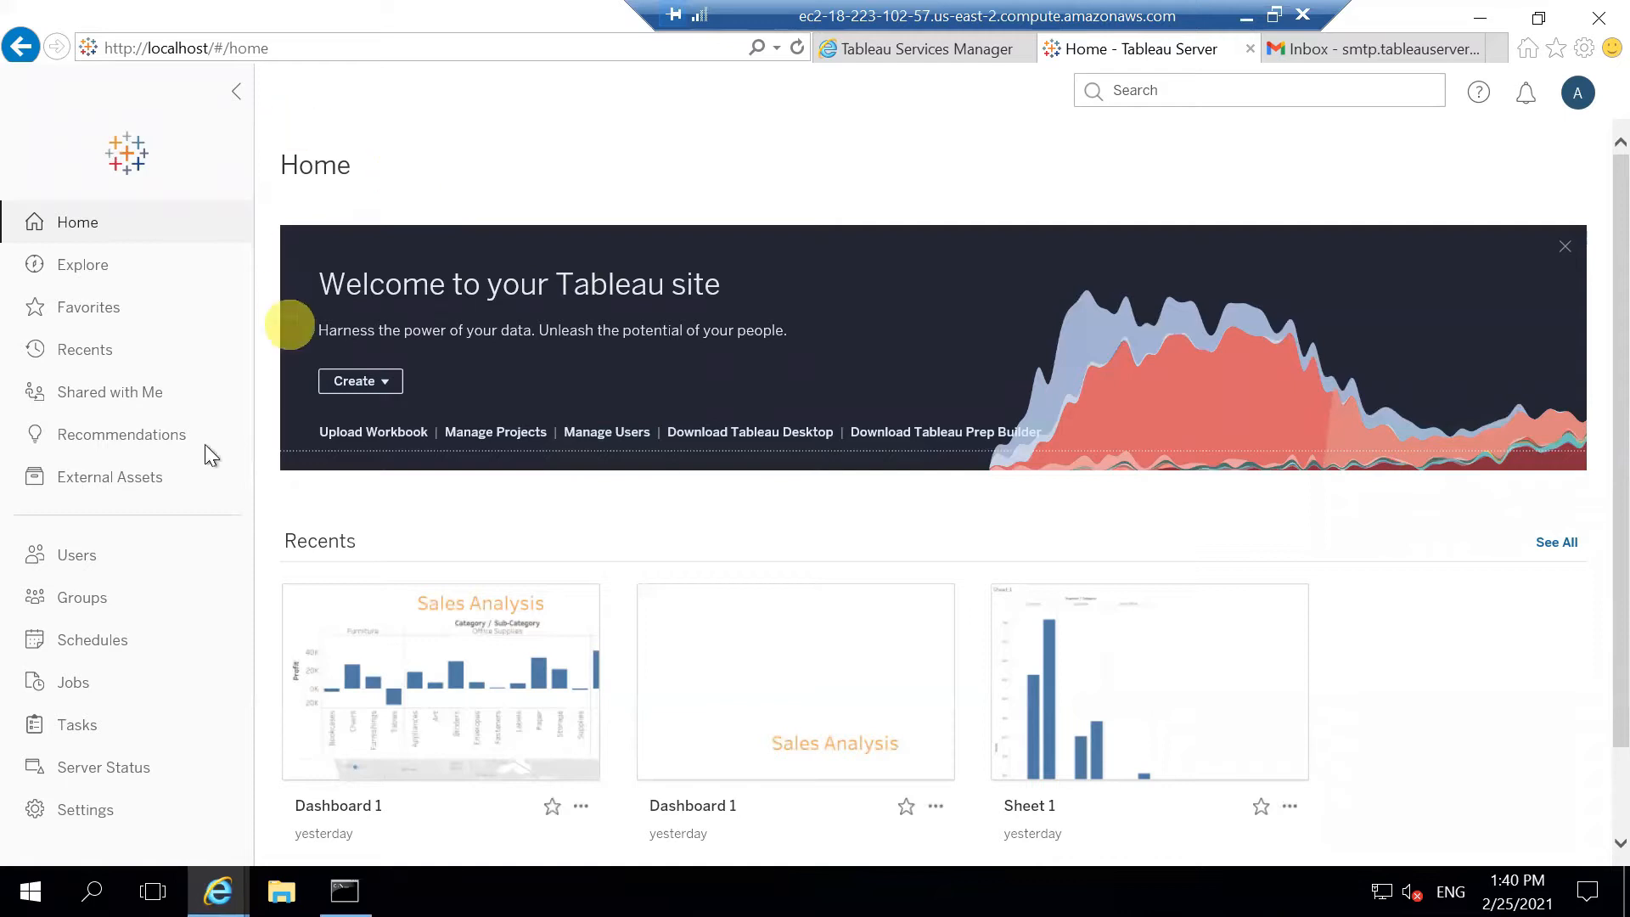
Step: Check the Server Status page: Gateway, VizQL Server, Backgrounder and all other processes are active on the node
{"action": "left_click", "coordinate": [131, 782]}
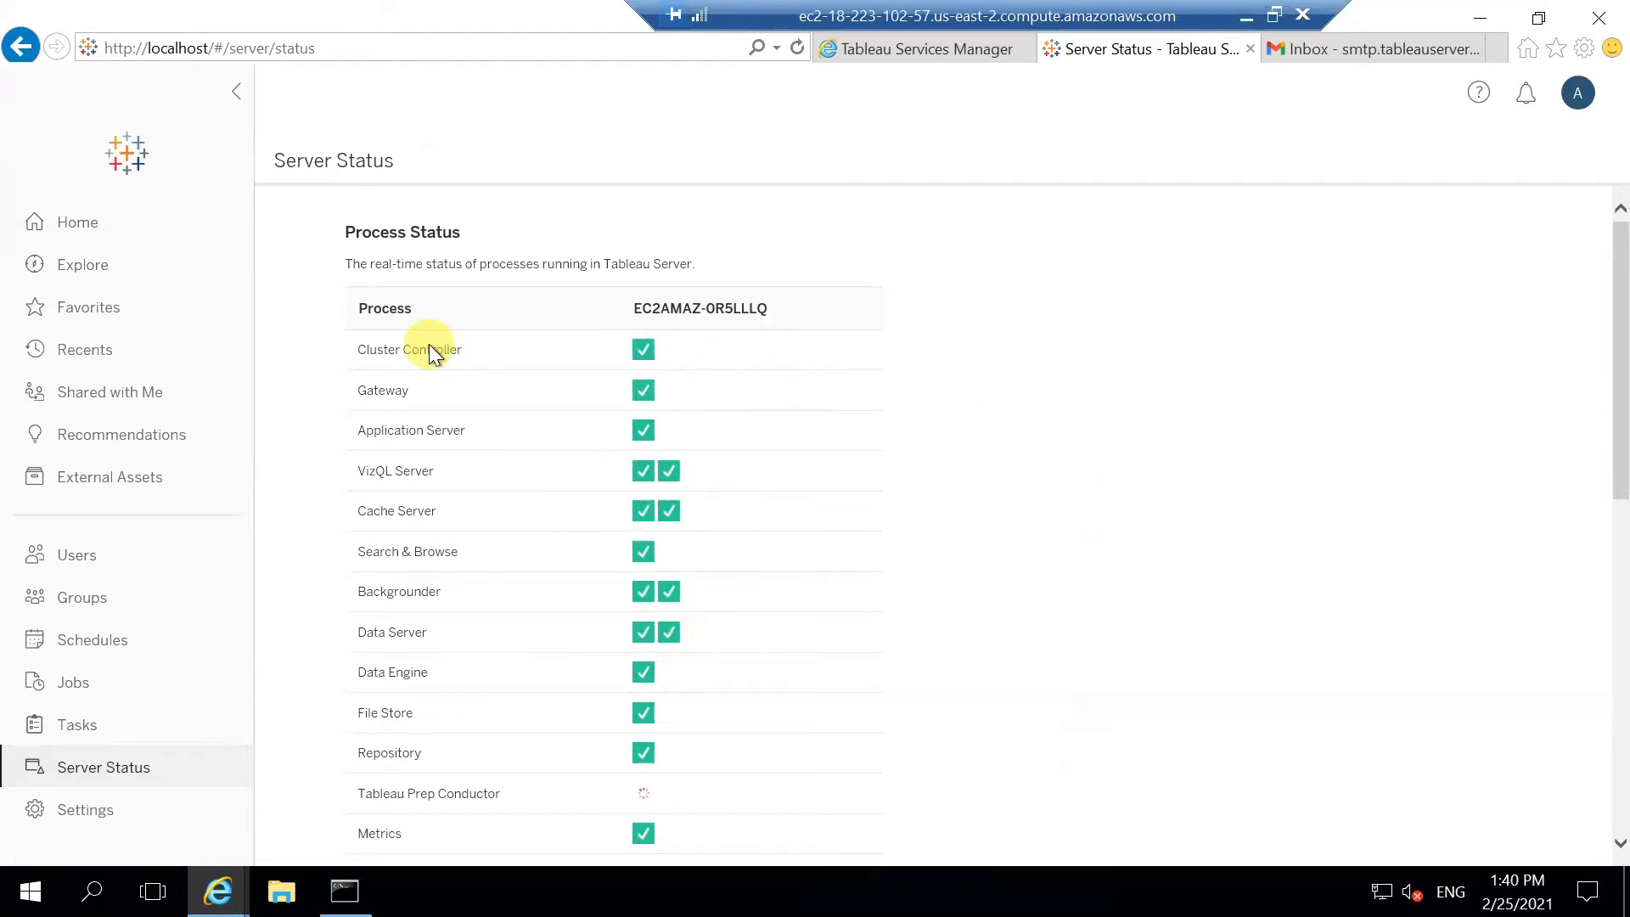
{"action": "scroll", "coordinate": [429, 344], "scroll_direction": "down", "scroll_amount": 1}
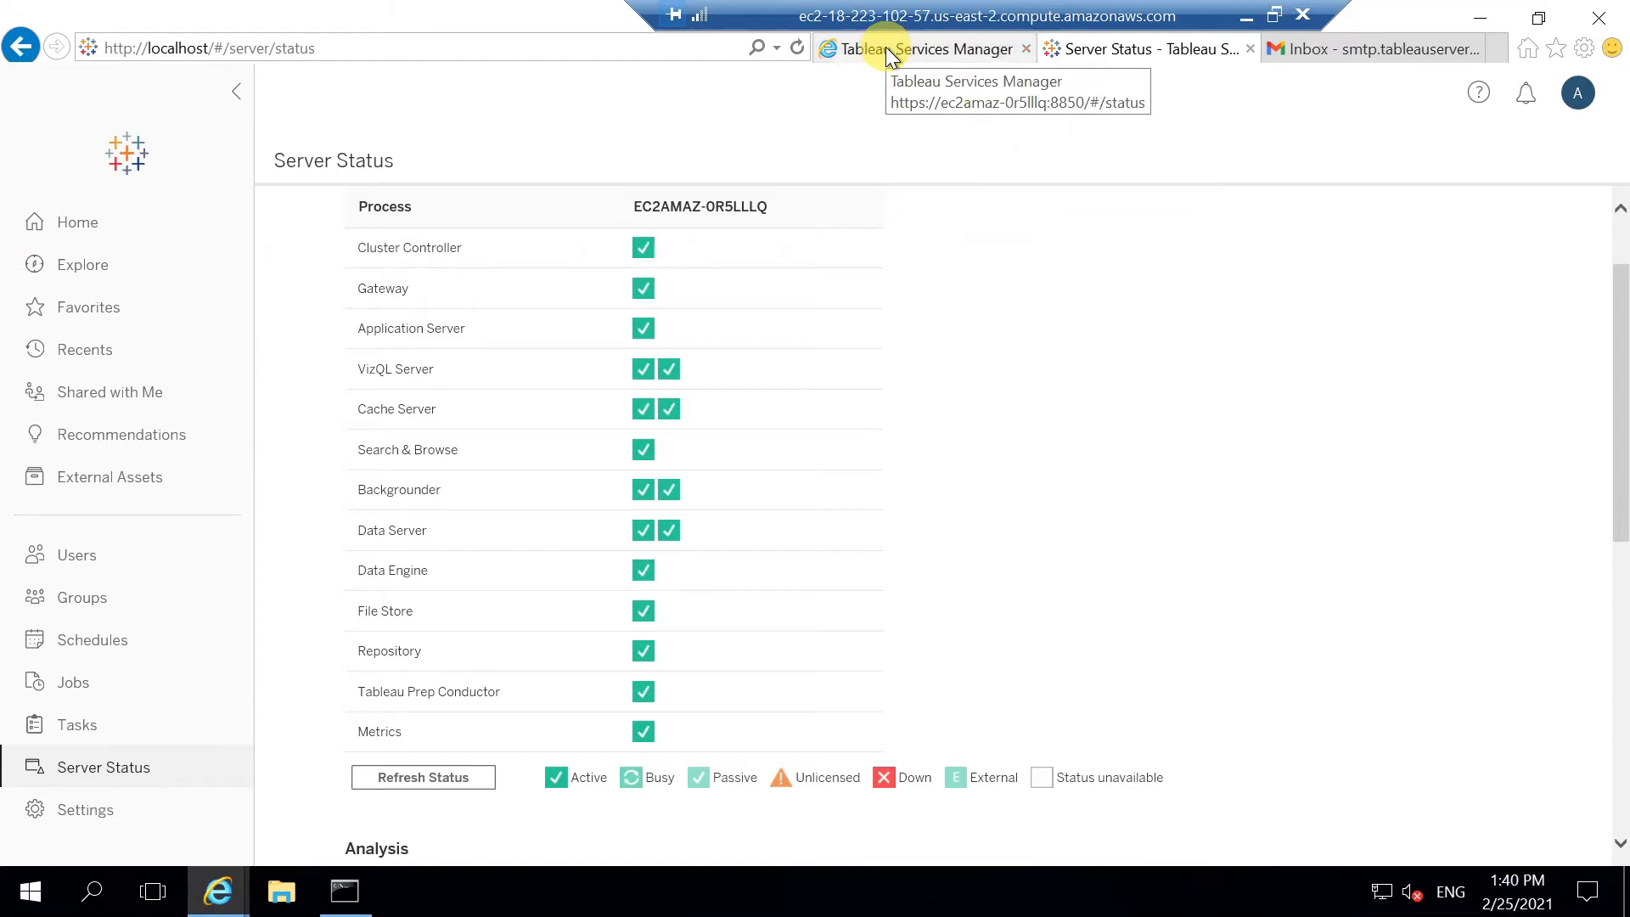
Step: Switch to the Tableau Services Manager tab and check its server name and port 8850 address
{"action": "left_click", "coordinate": [935, 48]}
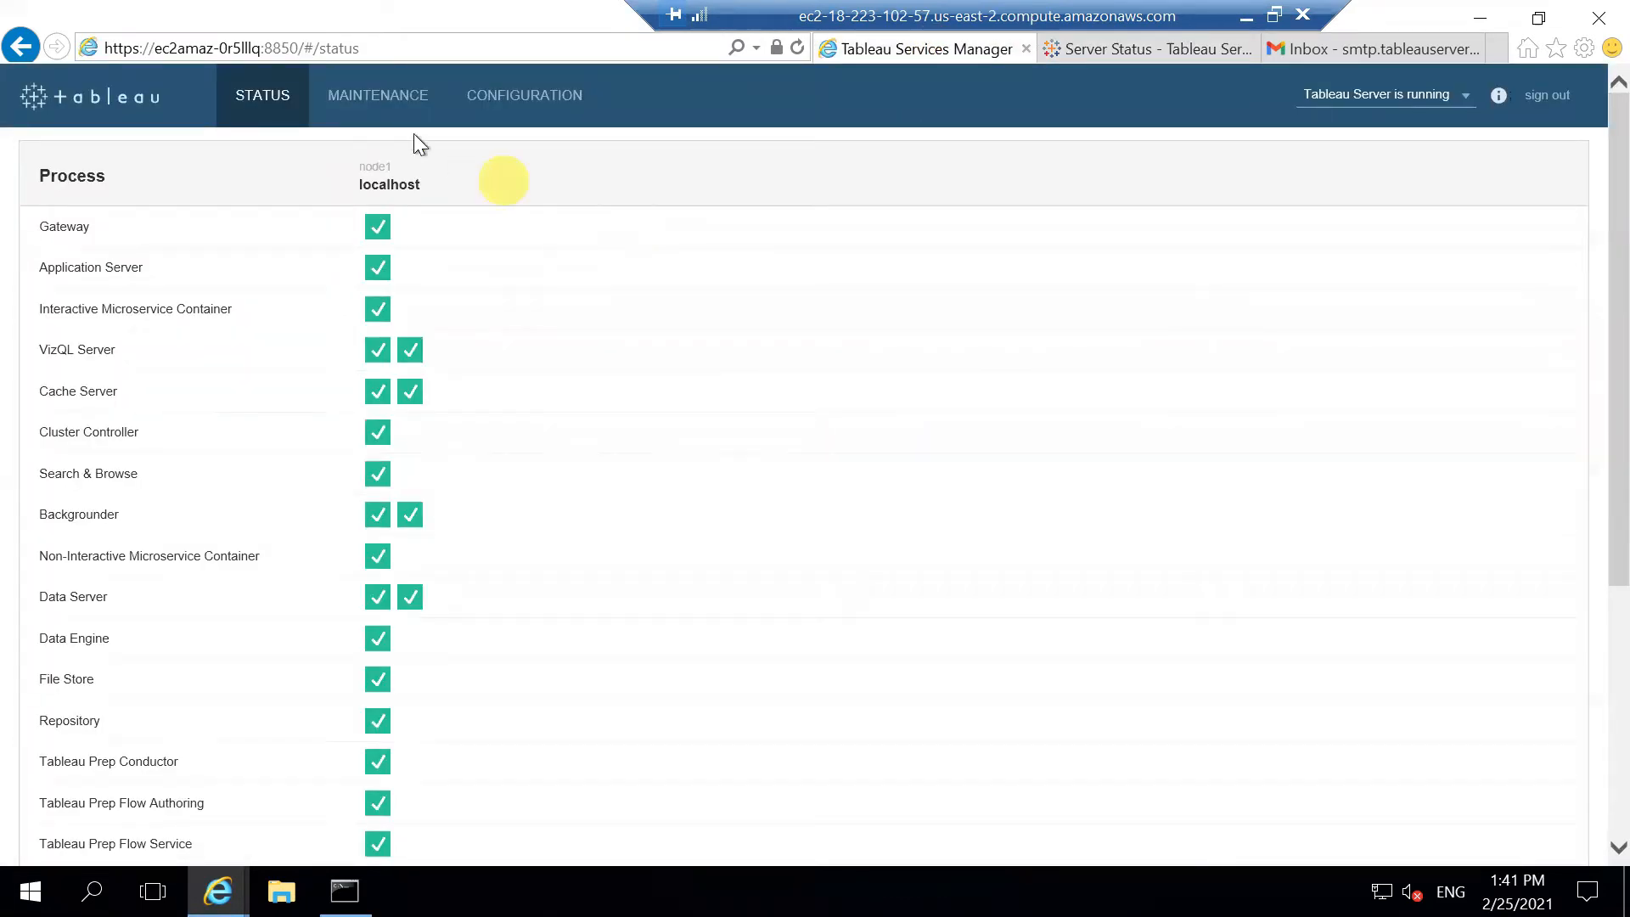
{"action": "left_click", "coordinate": [371, 48]}
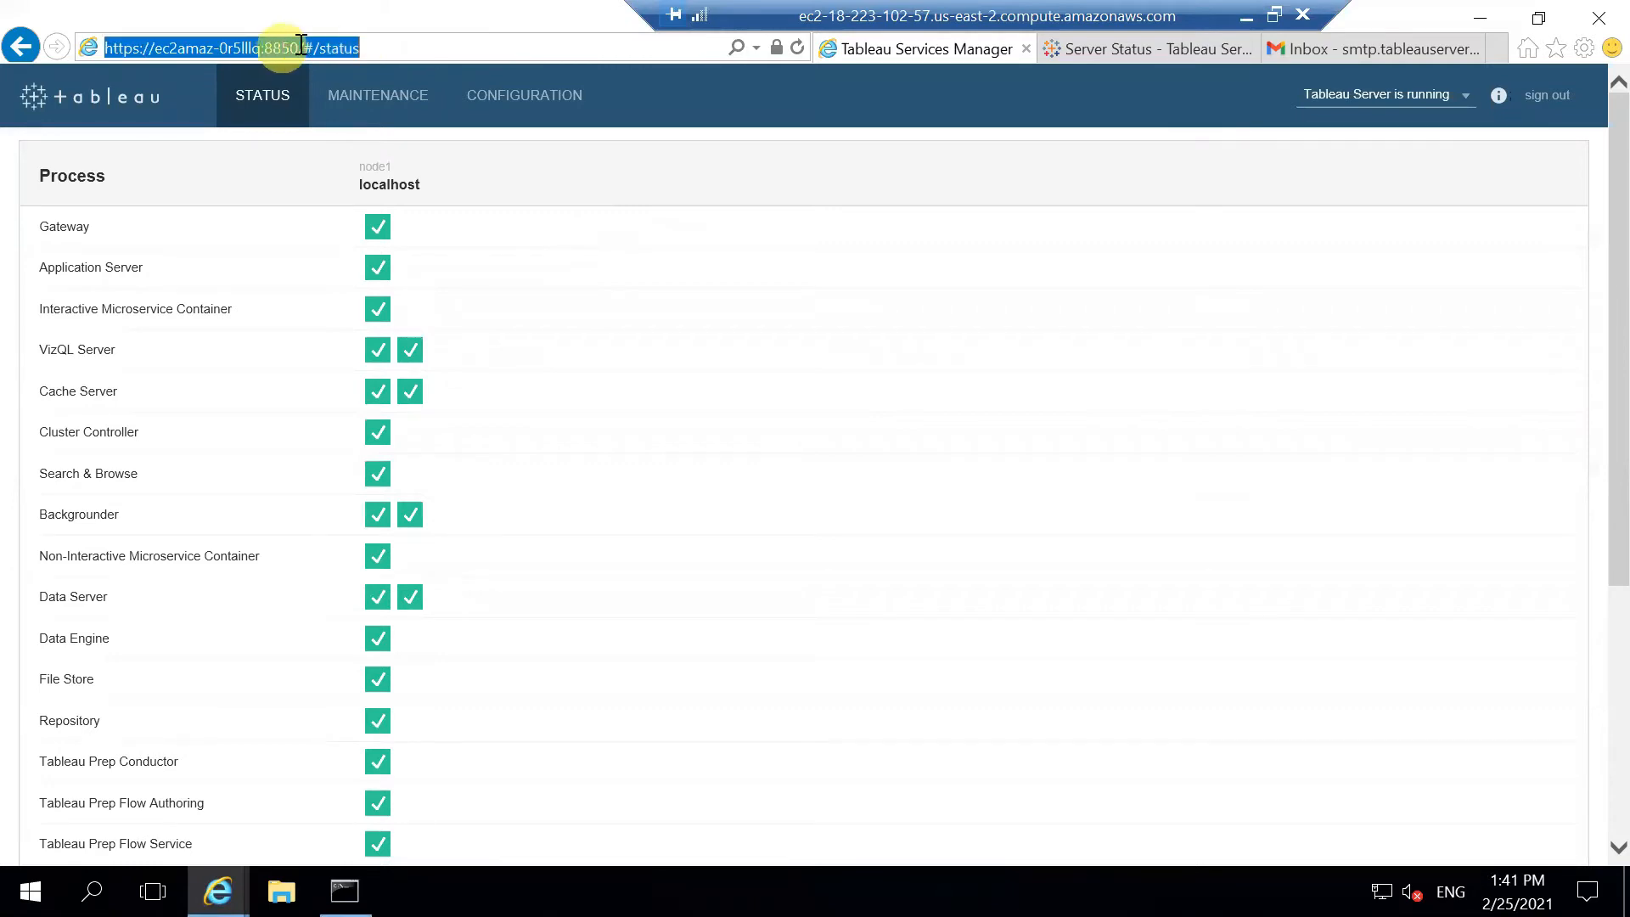
{"action": "left_click_drag", "start_coordinate": [298, 48], "coordinate": [105, 48]}
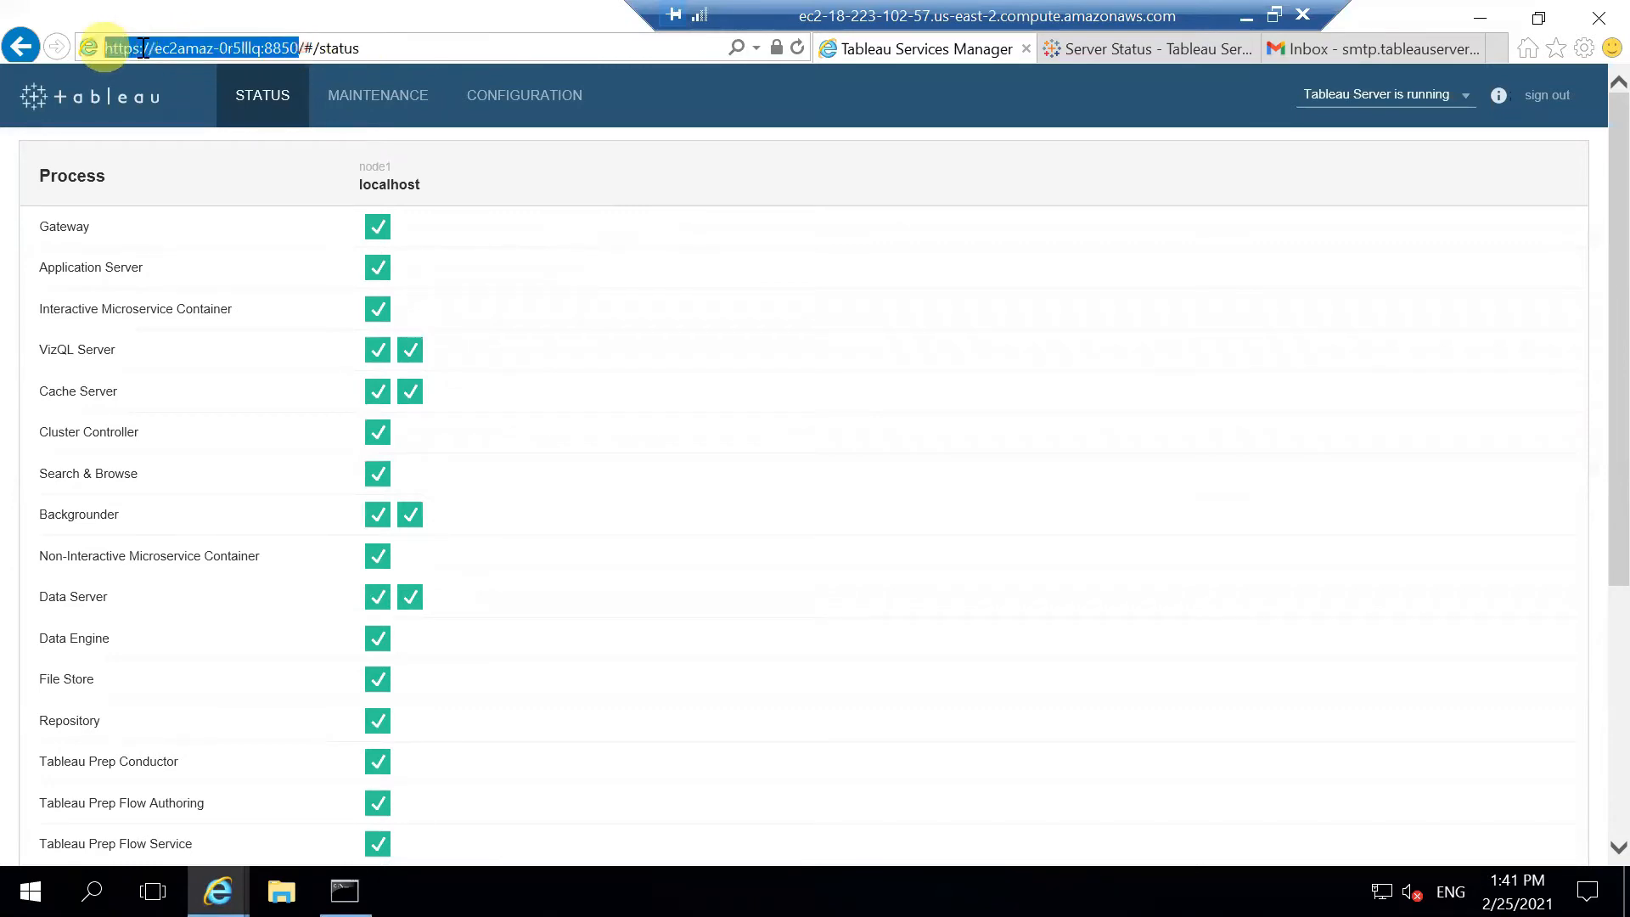
{"action": "left_click", "coordinate": [227, 49]}
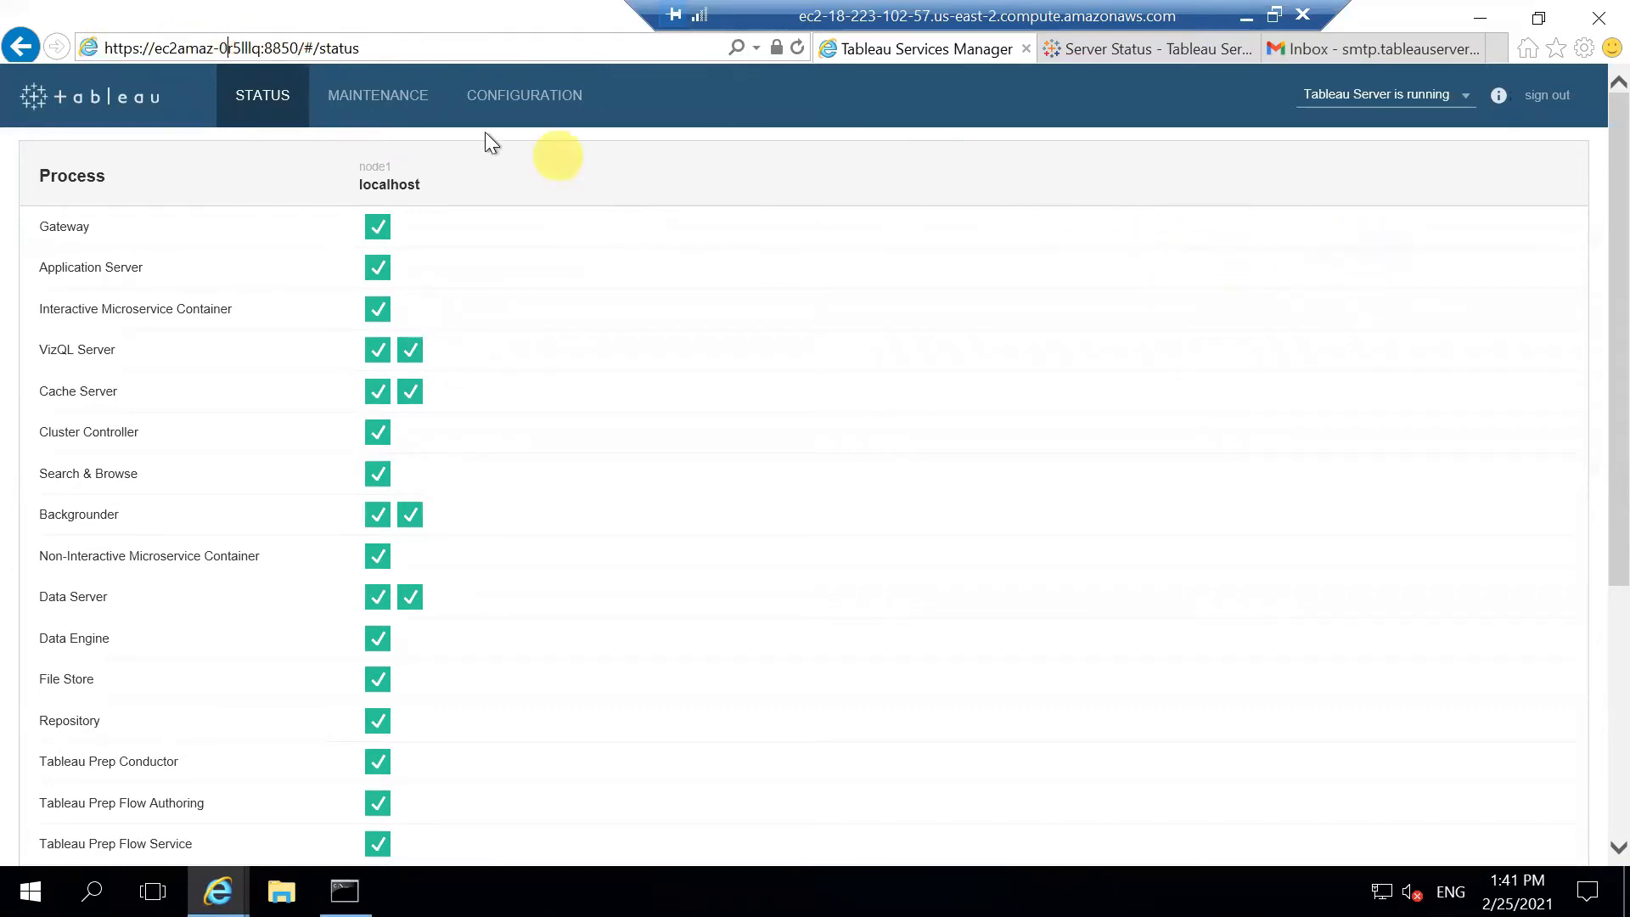
Step: Open Configuration > Notifications and review the empty Email Server form fields
{"action": "left_click", "coordinate": [548, 106]}
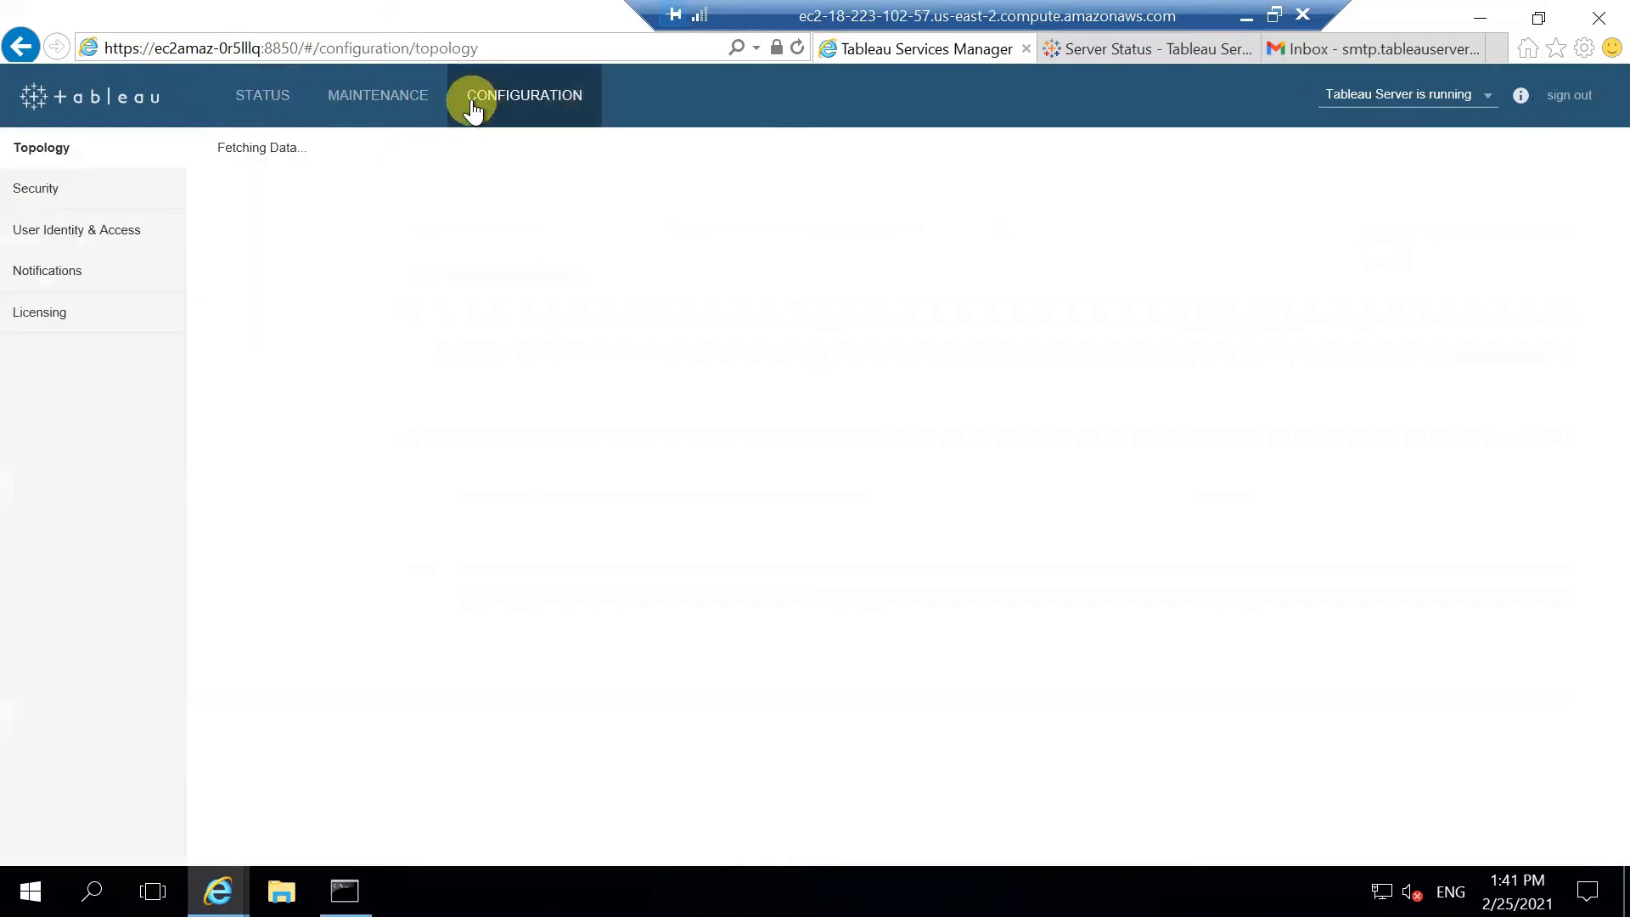
{"action": "left_click", "coordinate": [48, 272]}
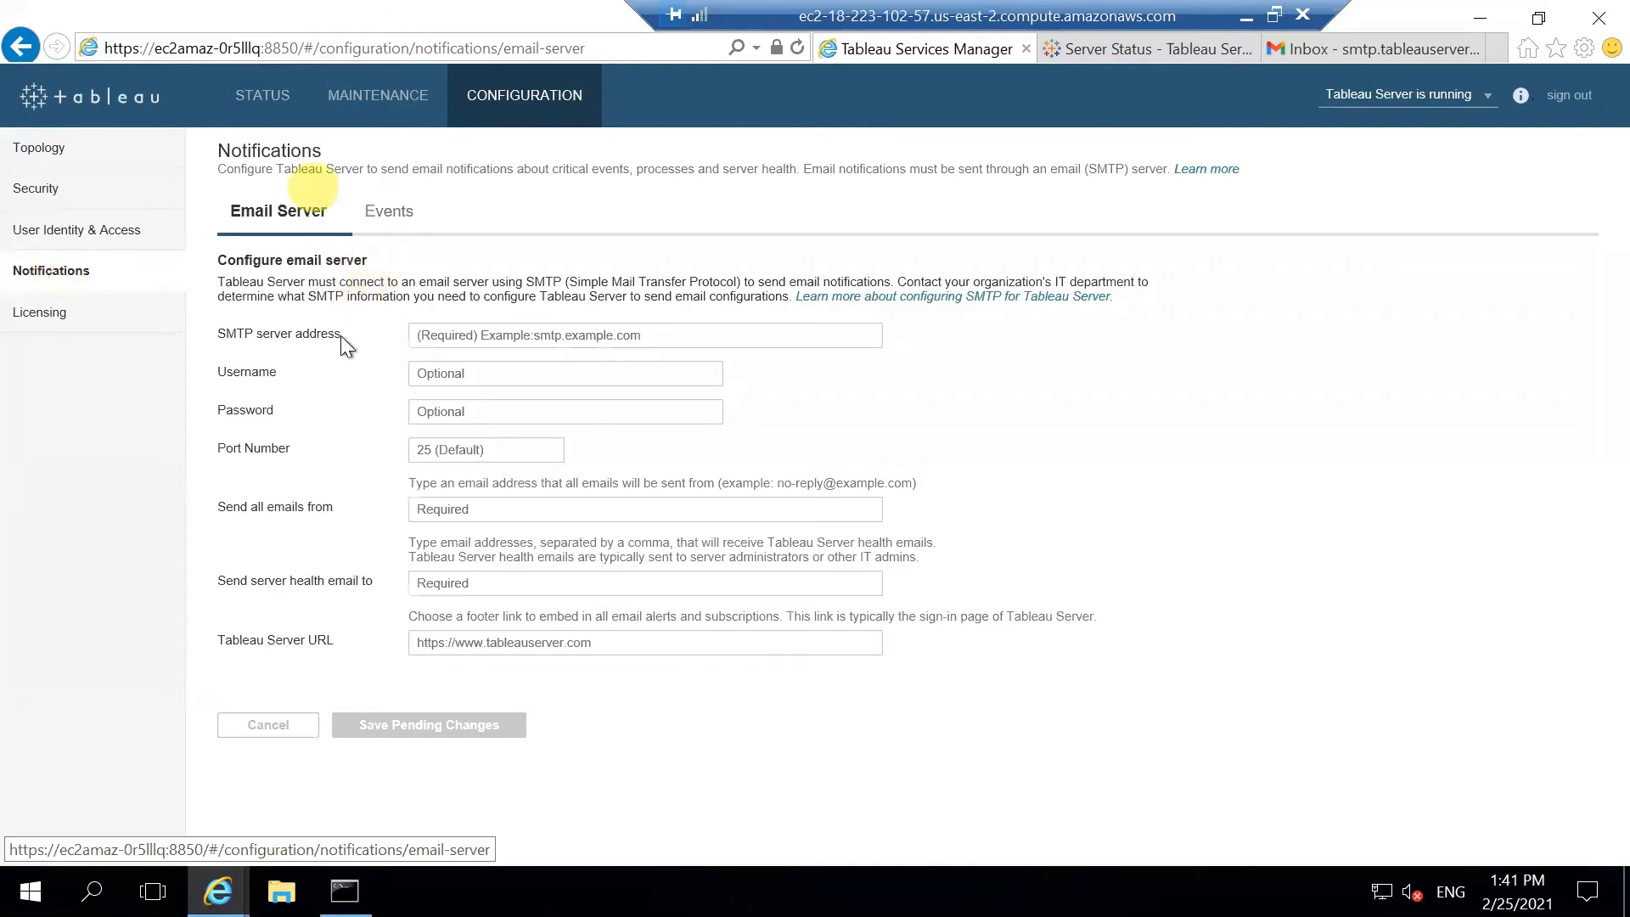
{"action": "left_click", "coordinate": [433, 412]}
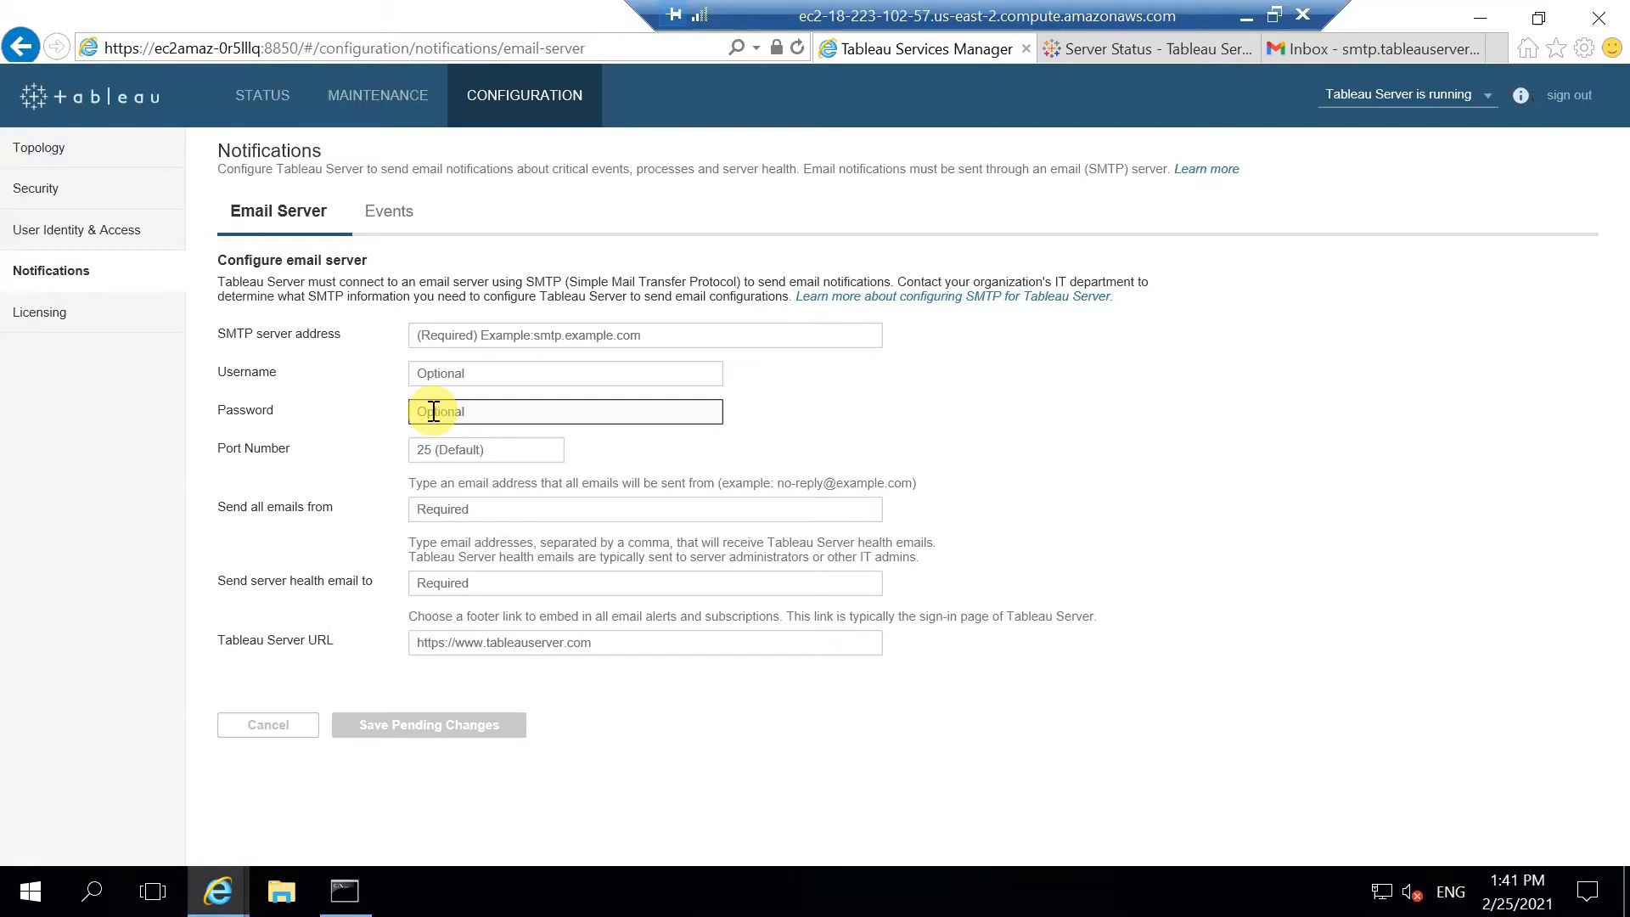
{"action": "left_click", "coordinate": [554, 512]}
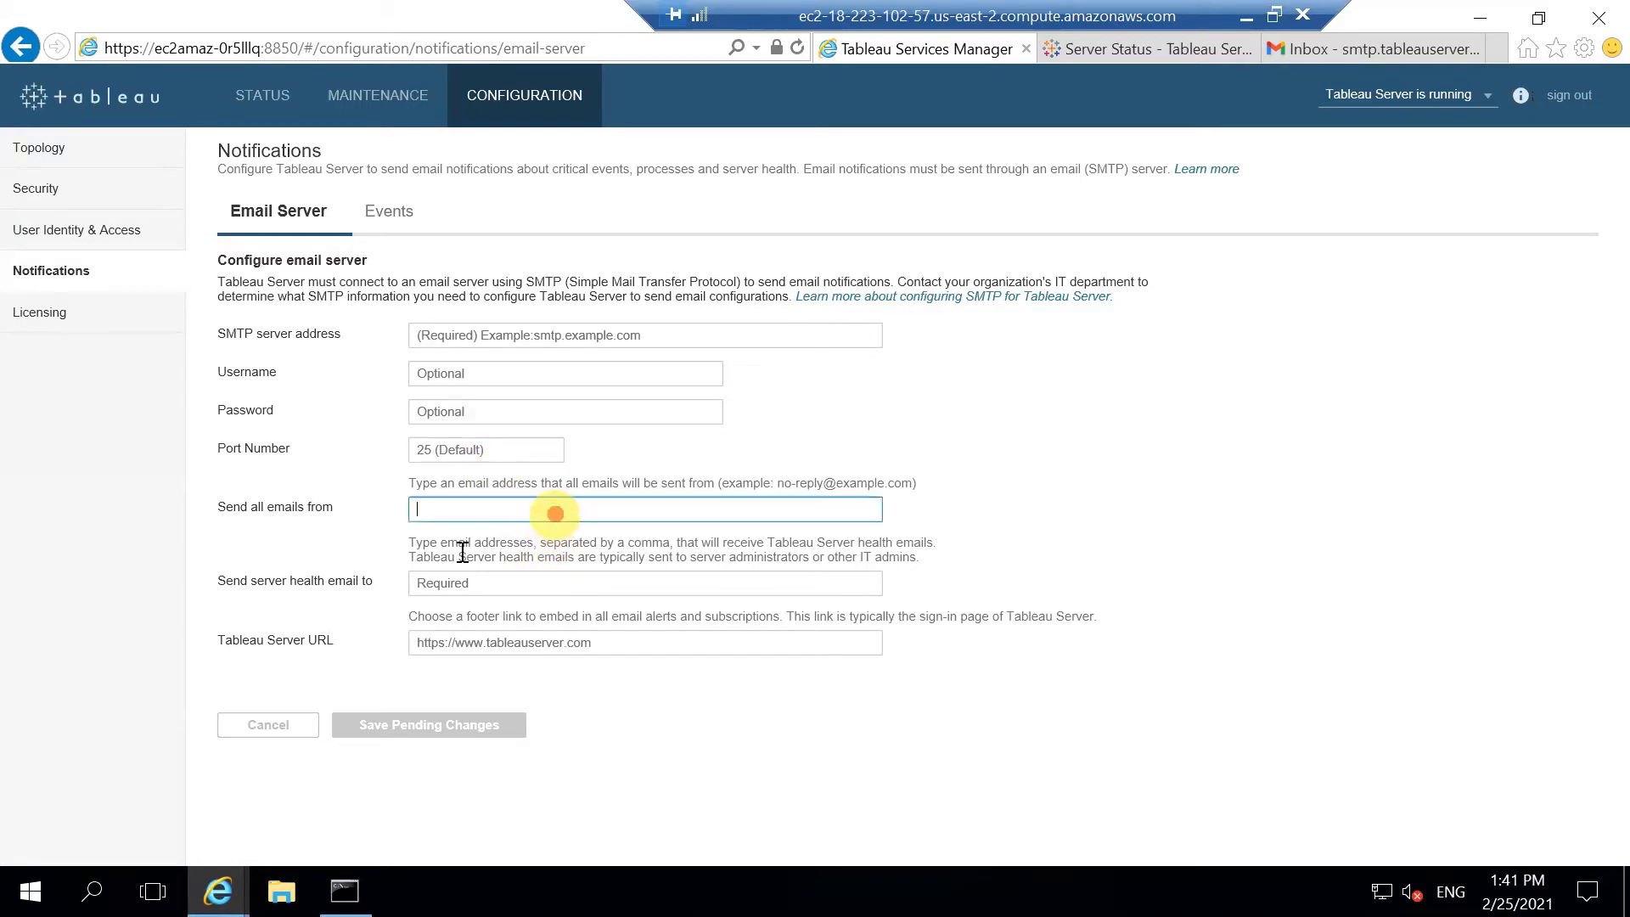
{"action": "triple_click", "coordinate": [338, 581]}
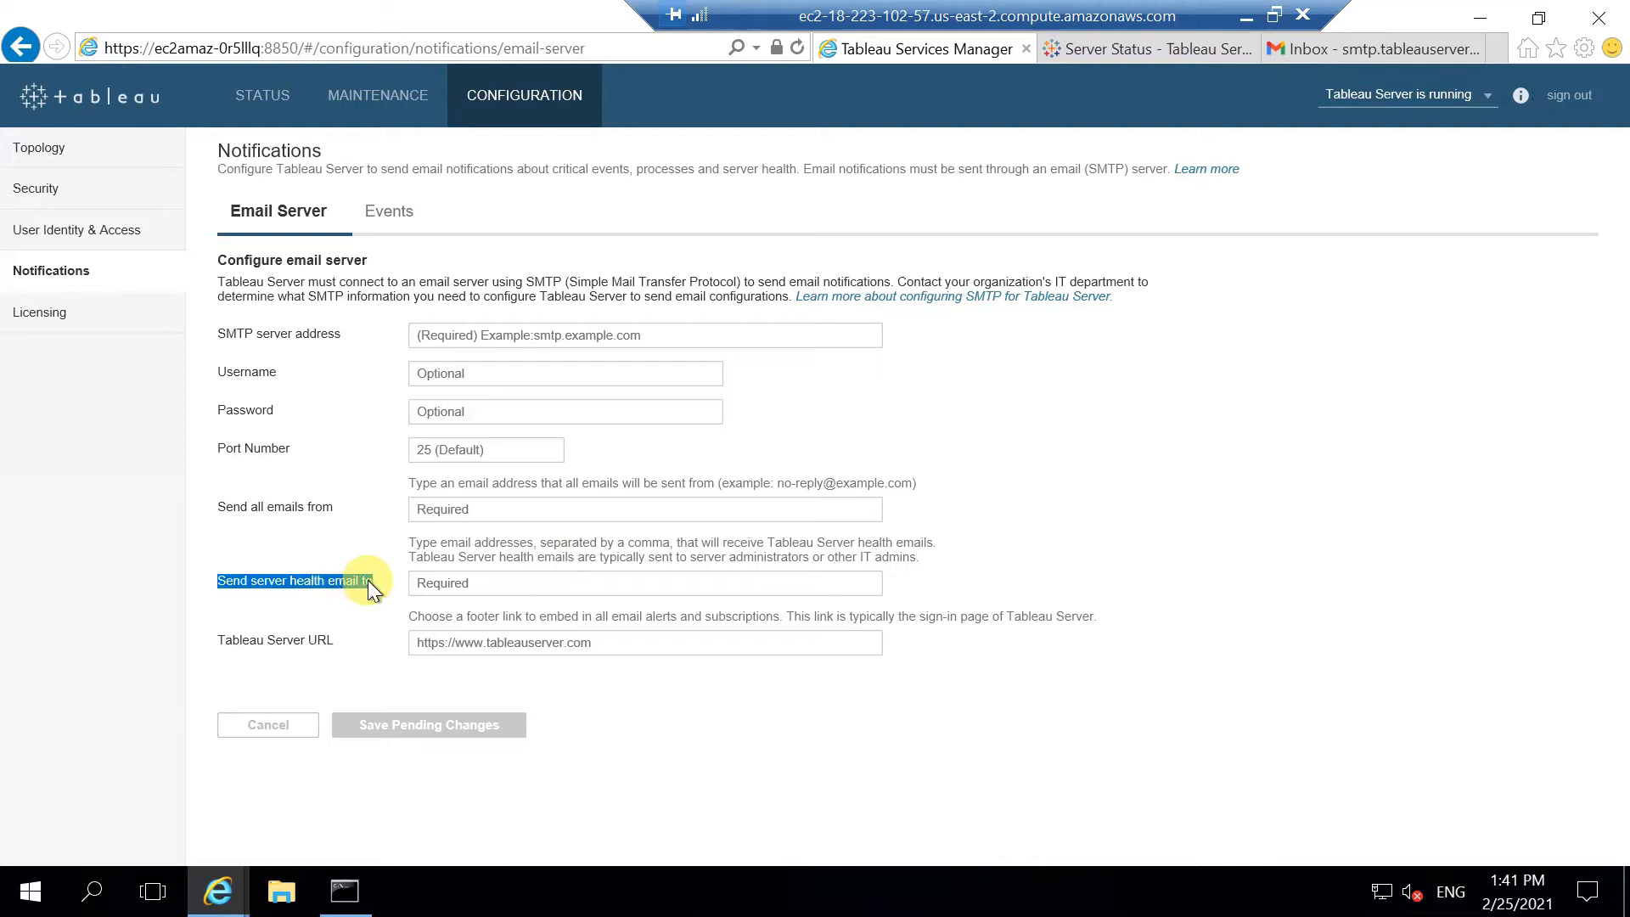
{"action": "left_click", "coordinate": [353, 580]}
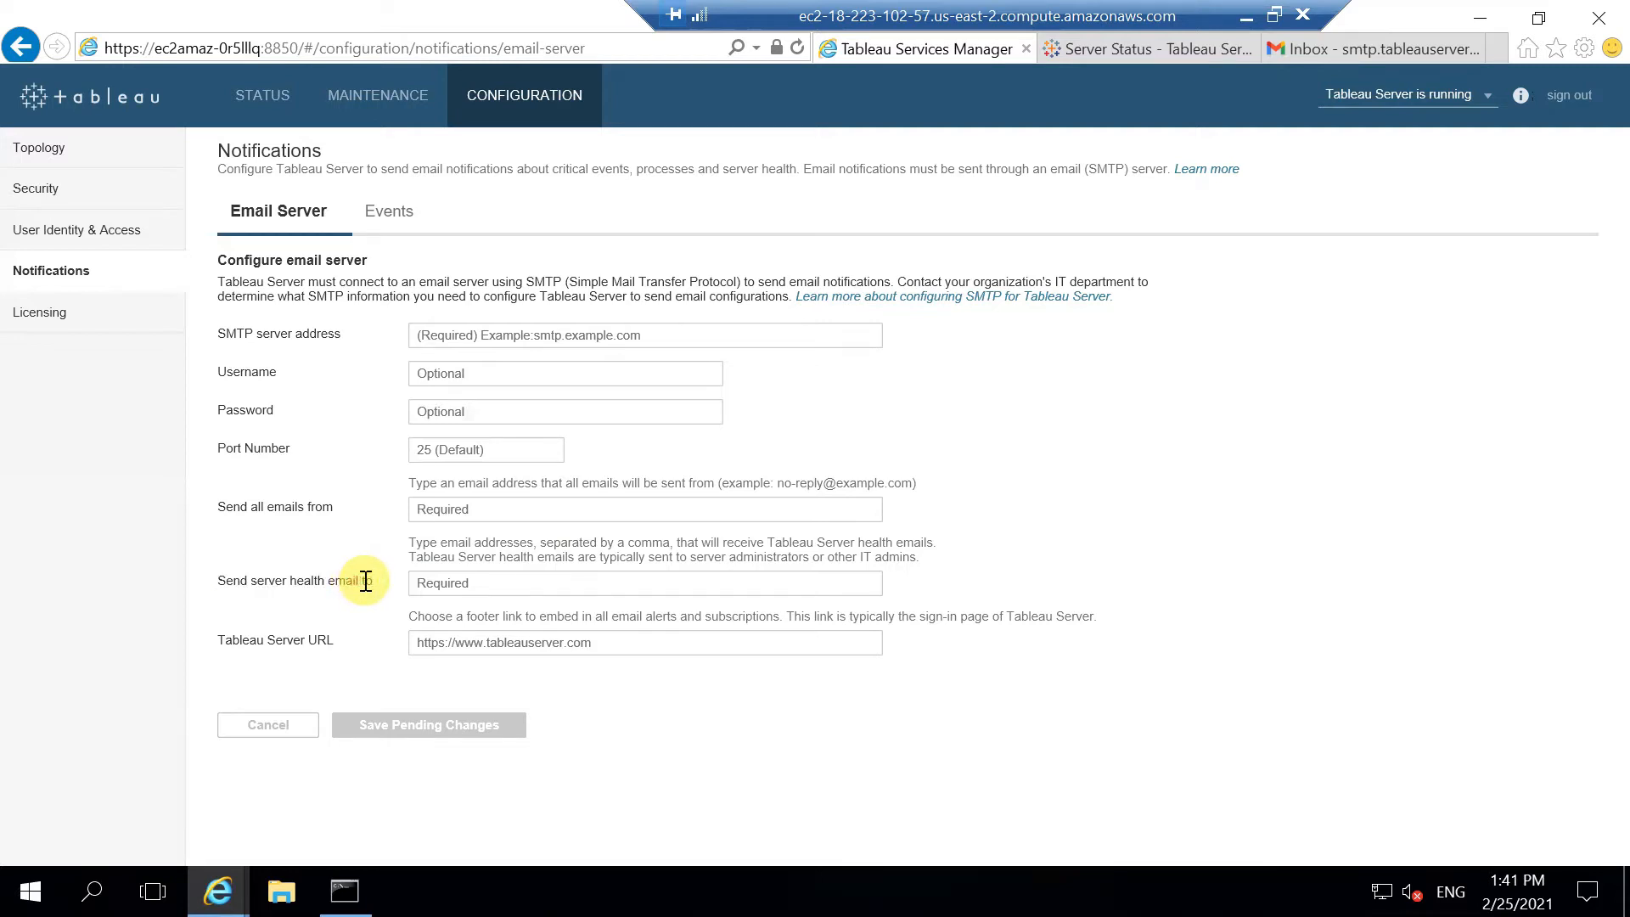
{"action": "left_click_drag", "start_coordinate": [365, 581], "coordinate": [291, 581]}
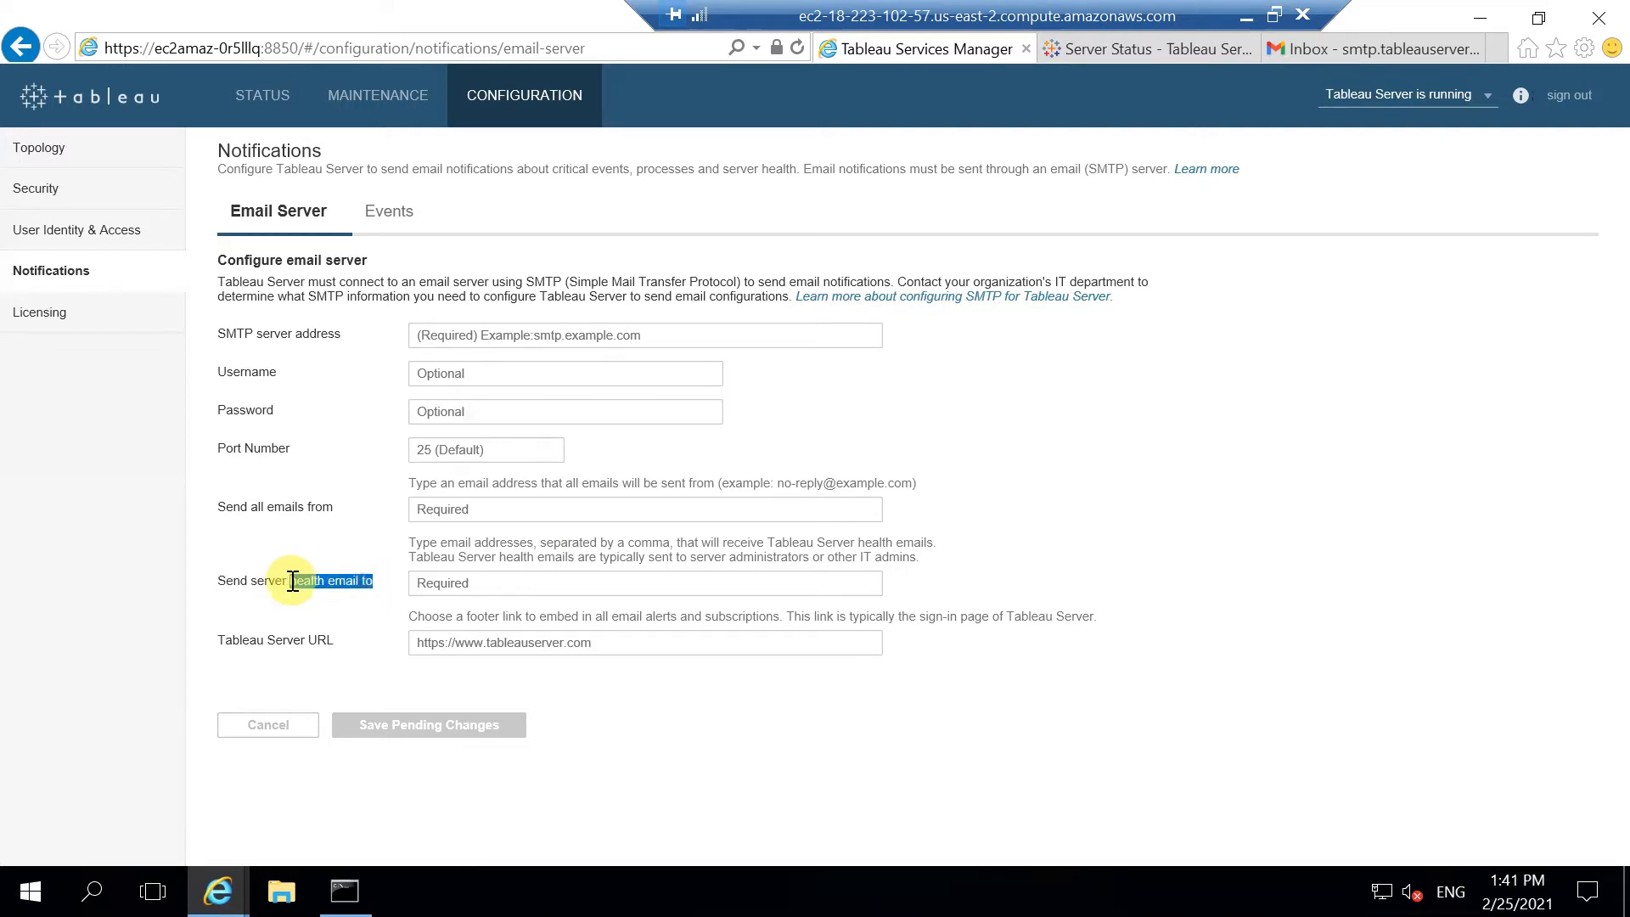
{"action": "left_click", "coordinate": [298, 639]}
{"action": "left_click", "coordinate": [311, 638]}
{"action": "left_click_drag", "start_coordinate": [312, 638], "coordinate": [476, 609]}
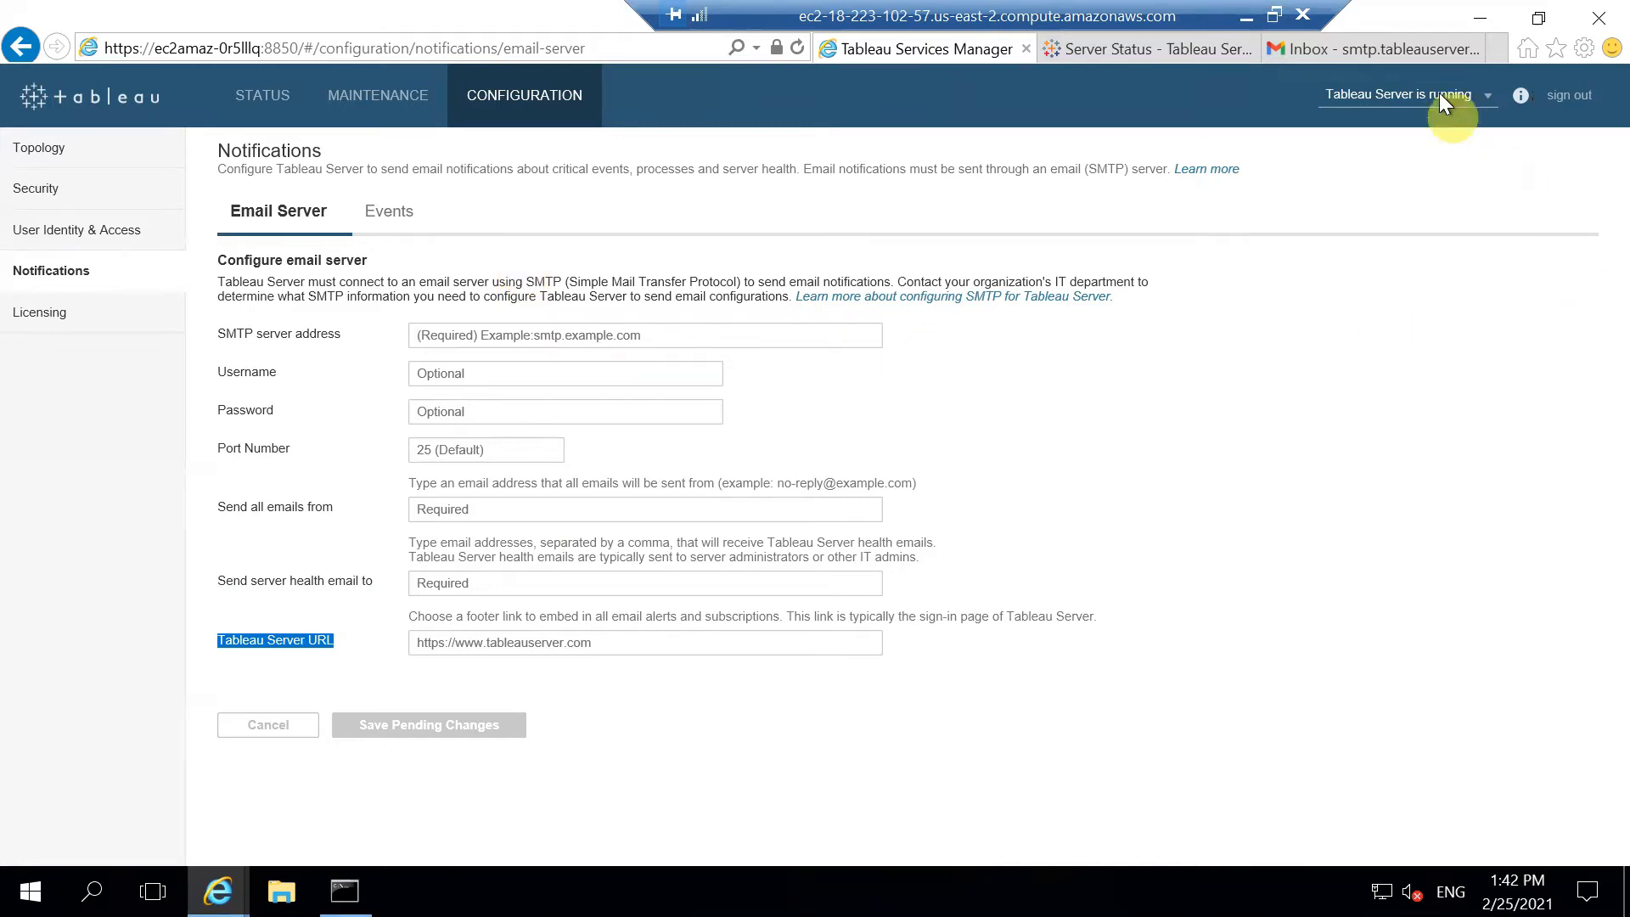
Step: Go to the Gmail inbox and open the Google account options panel
{"action": "left_click", "coordinate": [1420, 50]}
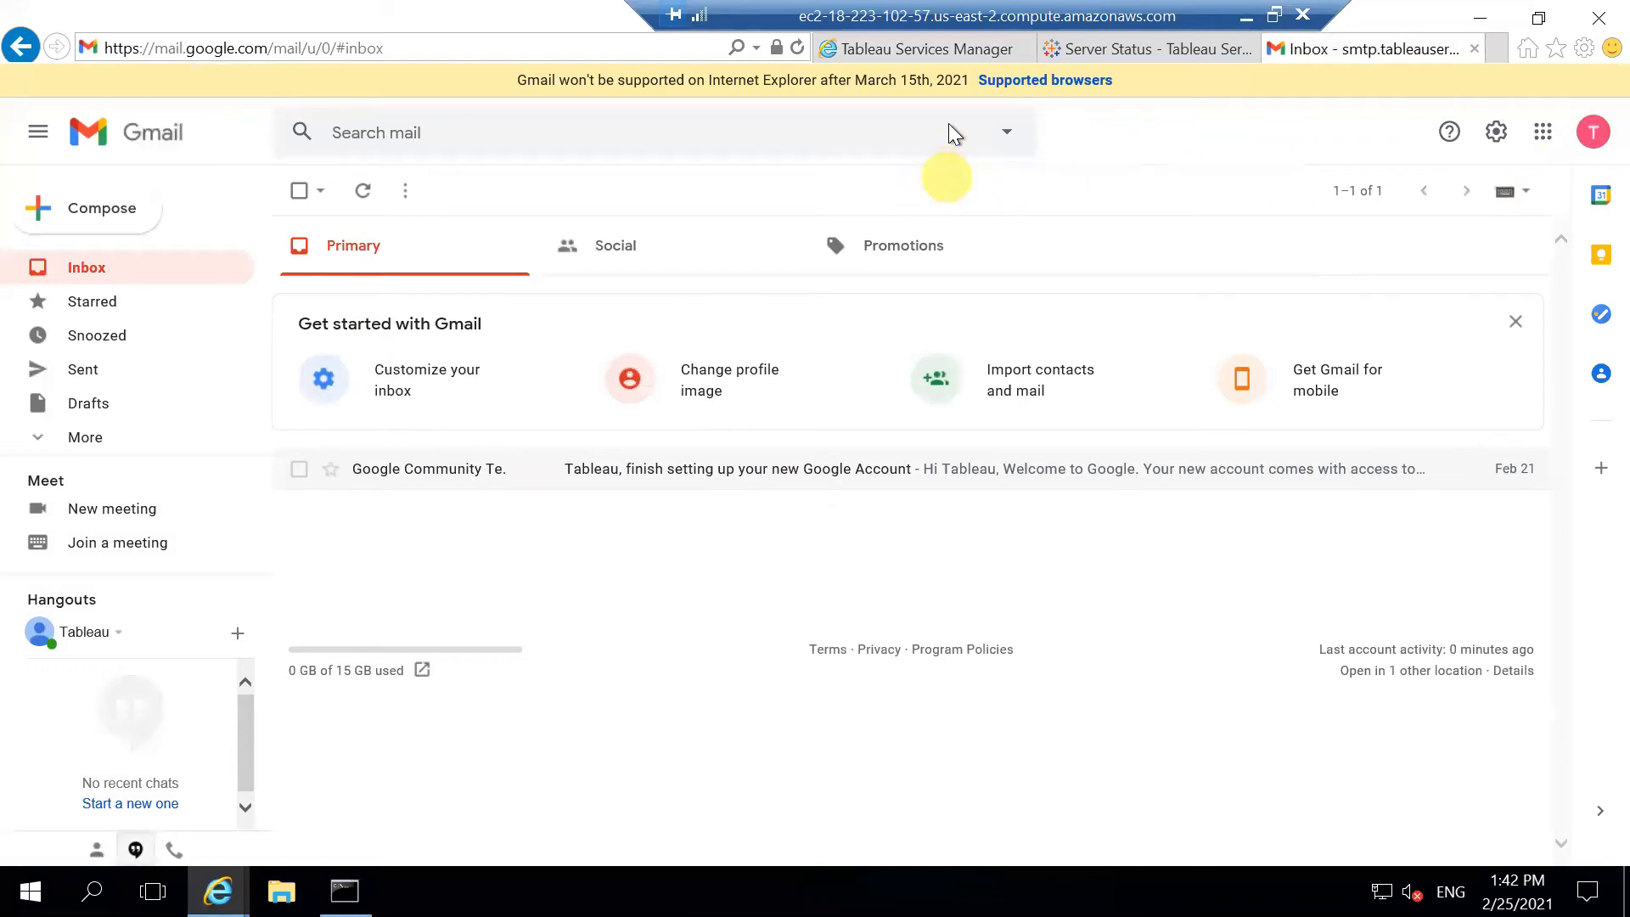
{"action": "left_click", "coordinate": [934, 49]}
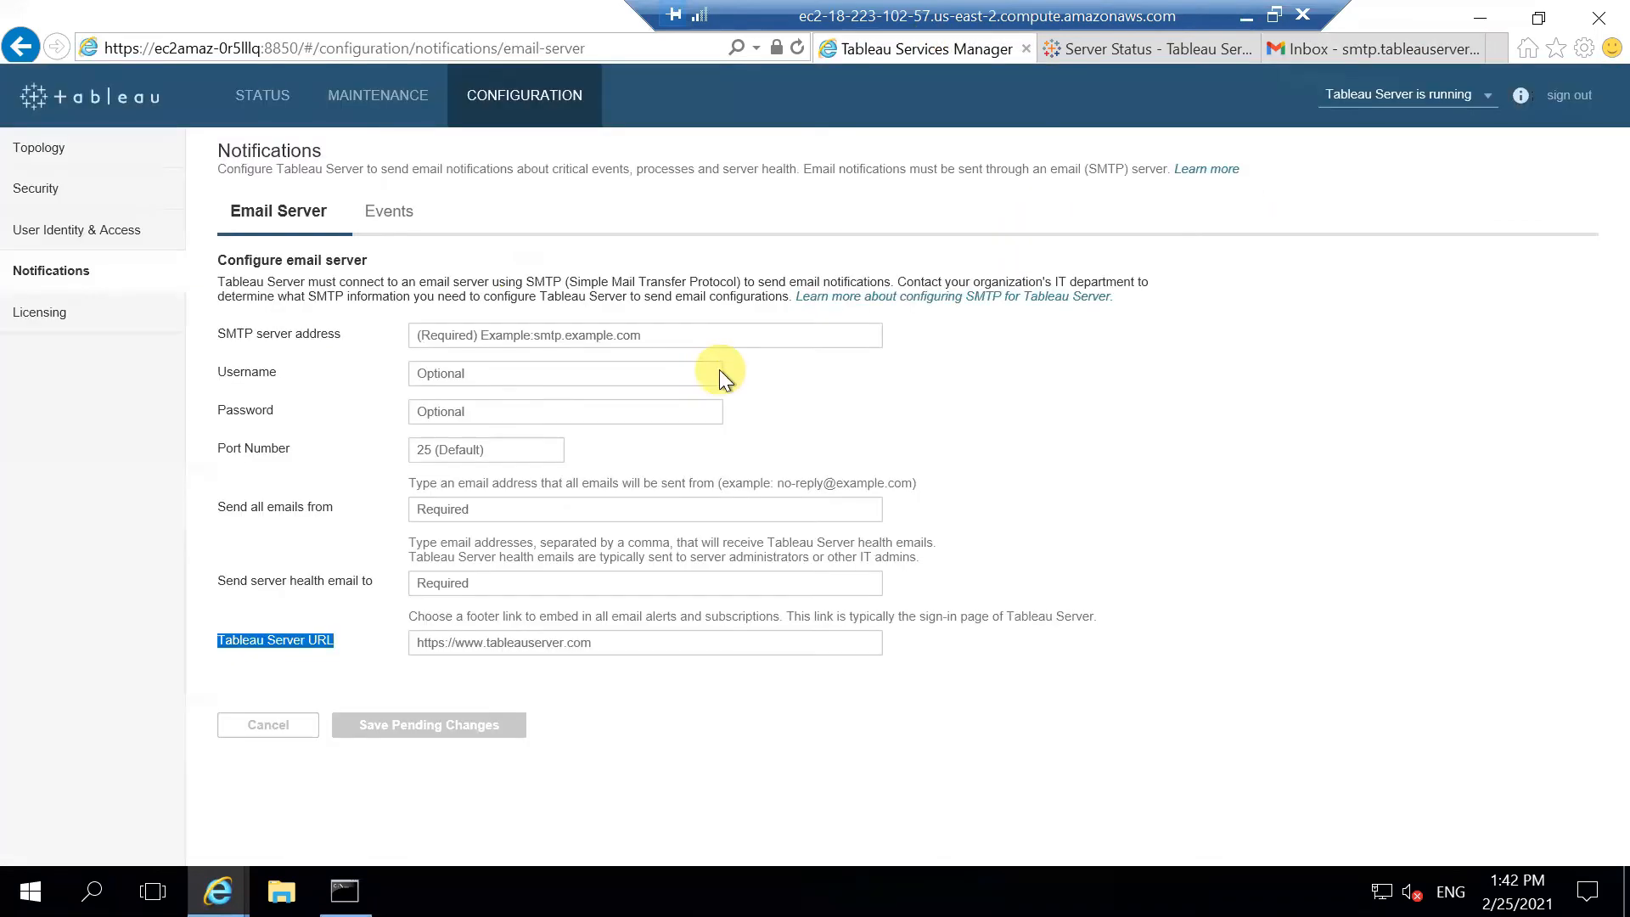
{"action": "left_click", "coordinate": [1384, 52]}
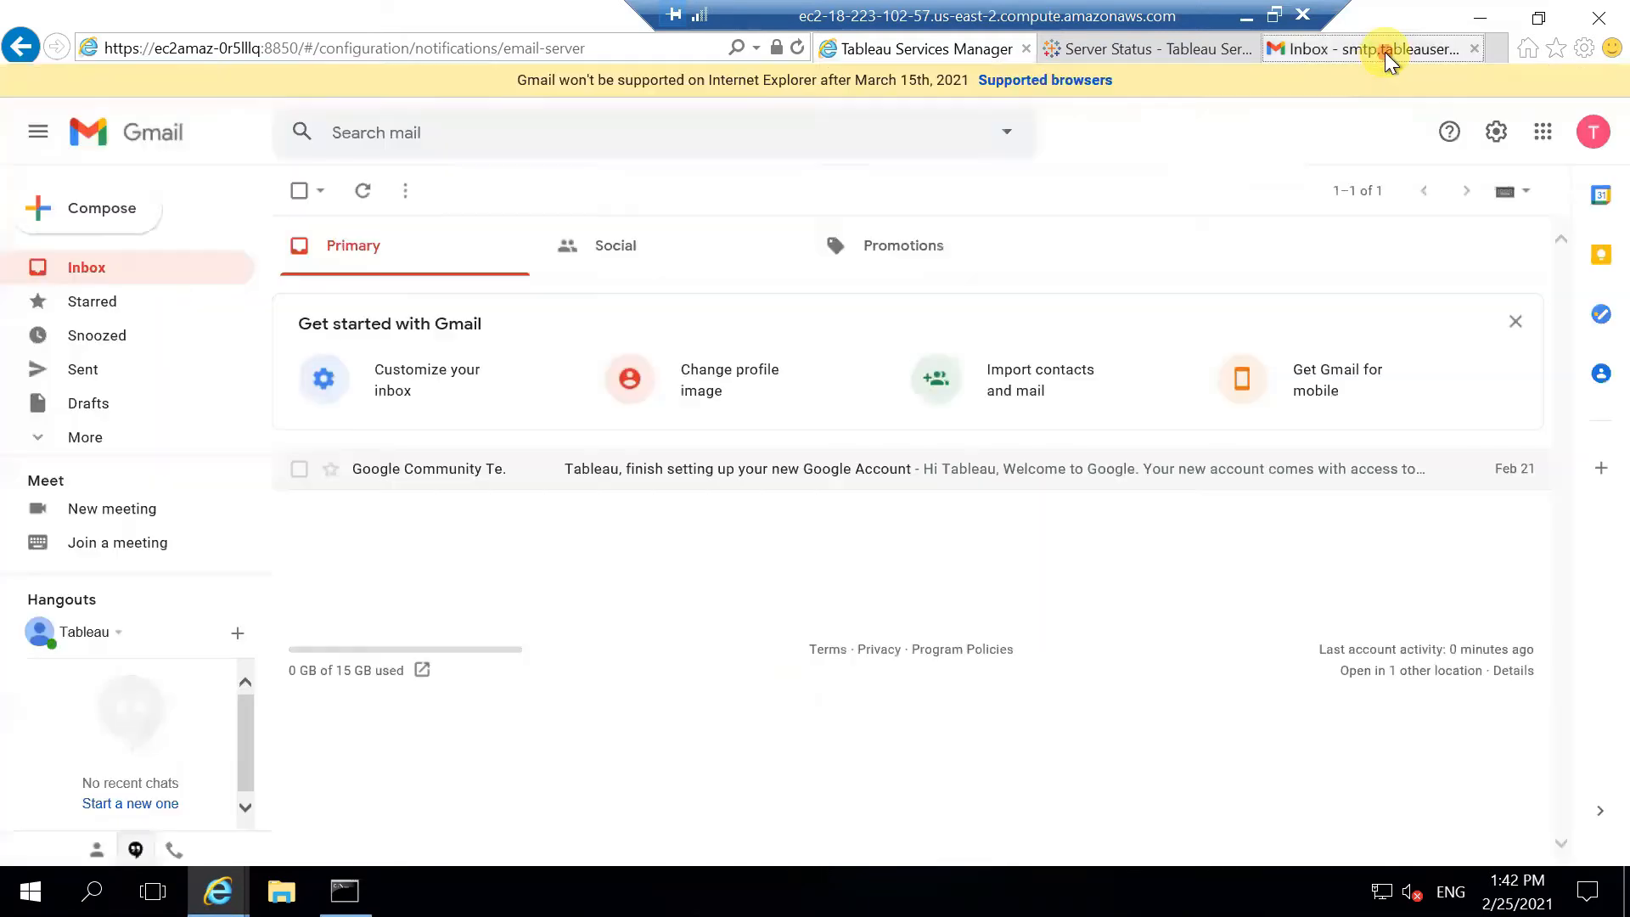
{"action": "left_click", "coordinate": [1594, 140]}
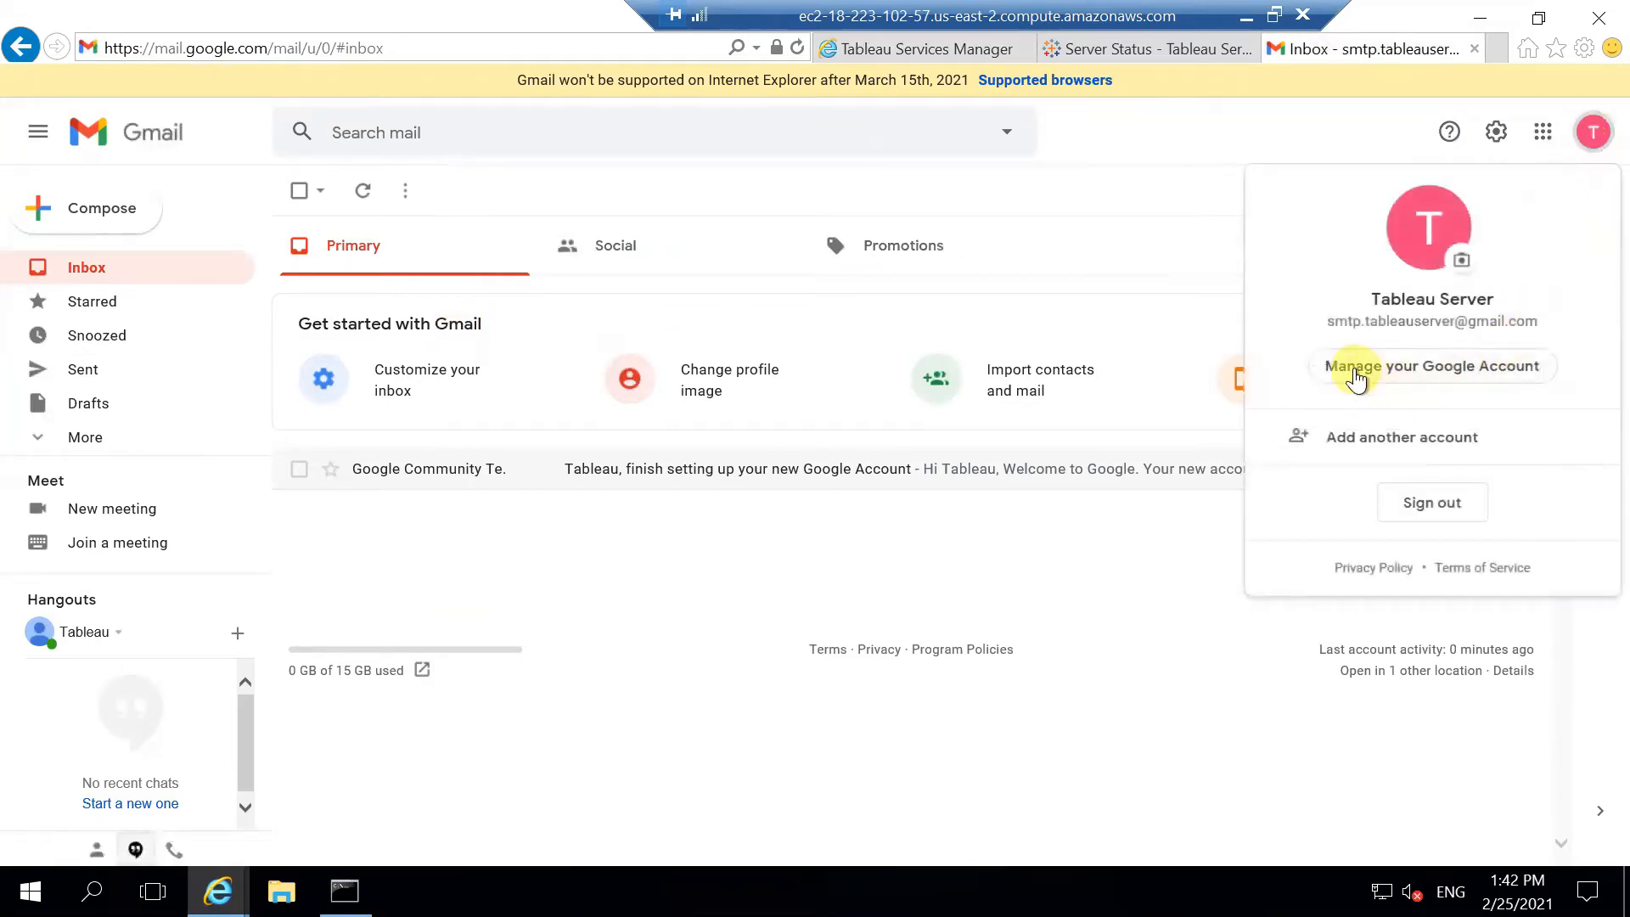
Step: Confirm Allow less secure apps is ON under Google Account security, then return to Tableau Services Manager
{"action": "left_click", "coordinate": [1439, 376]}
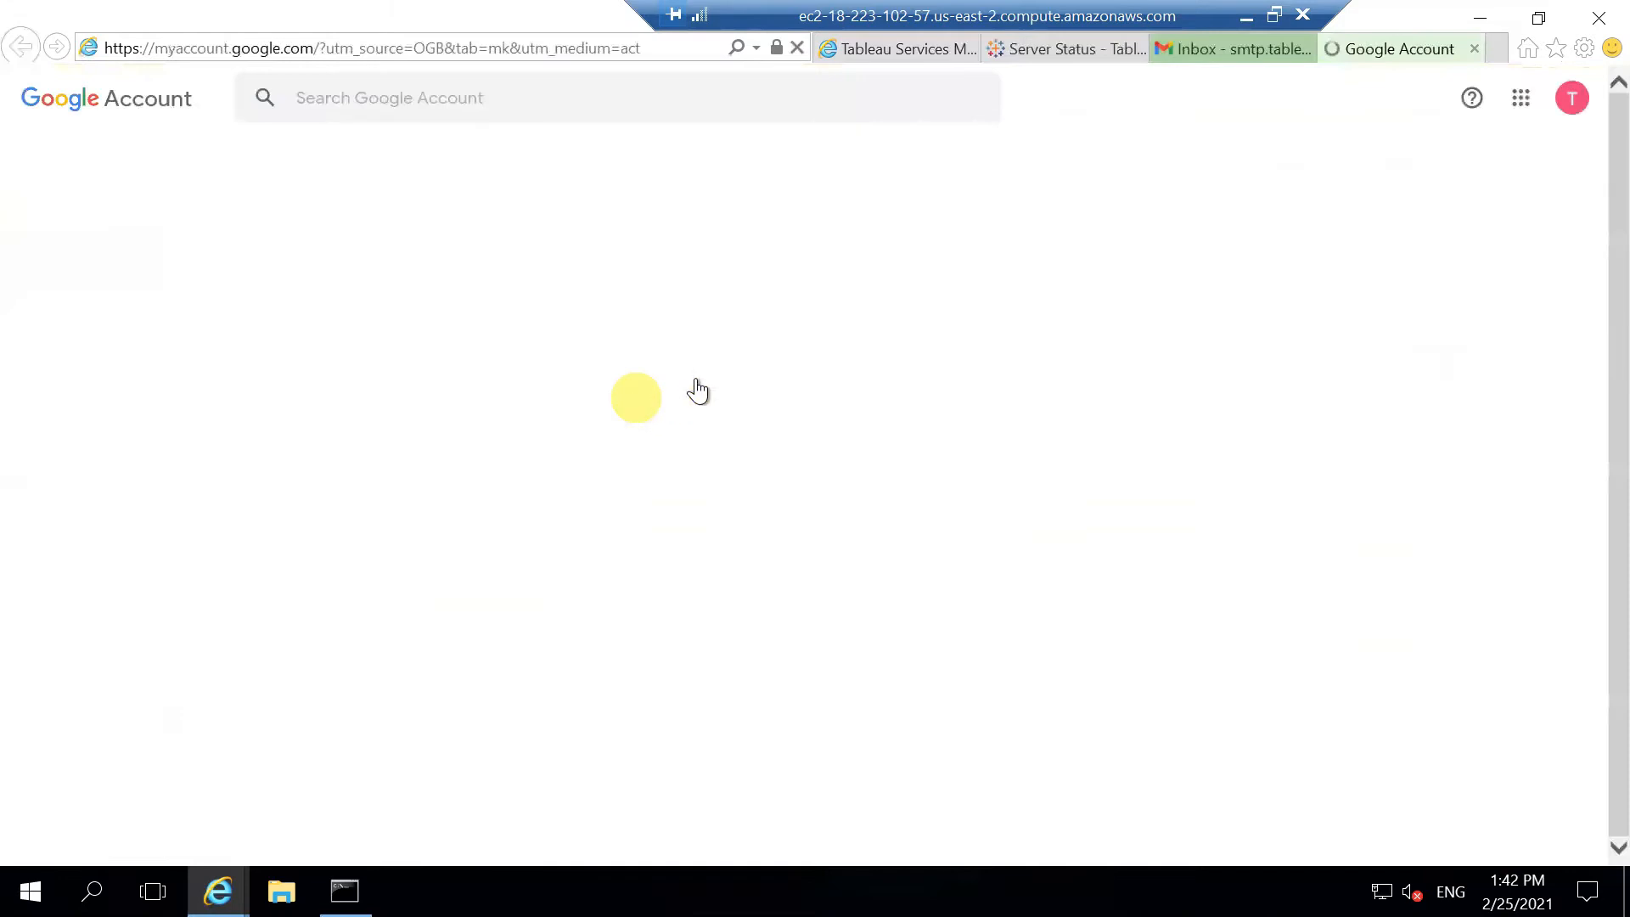
{"action": "left_click", "coordinate": [109, 319]}
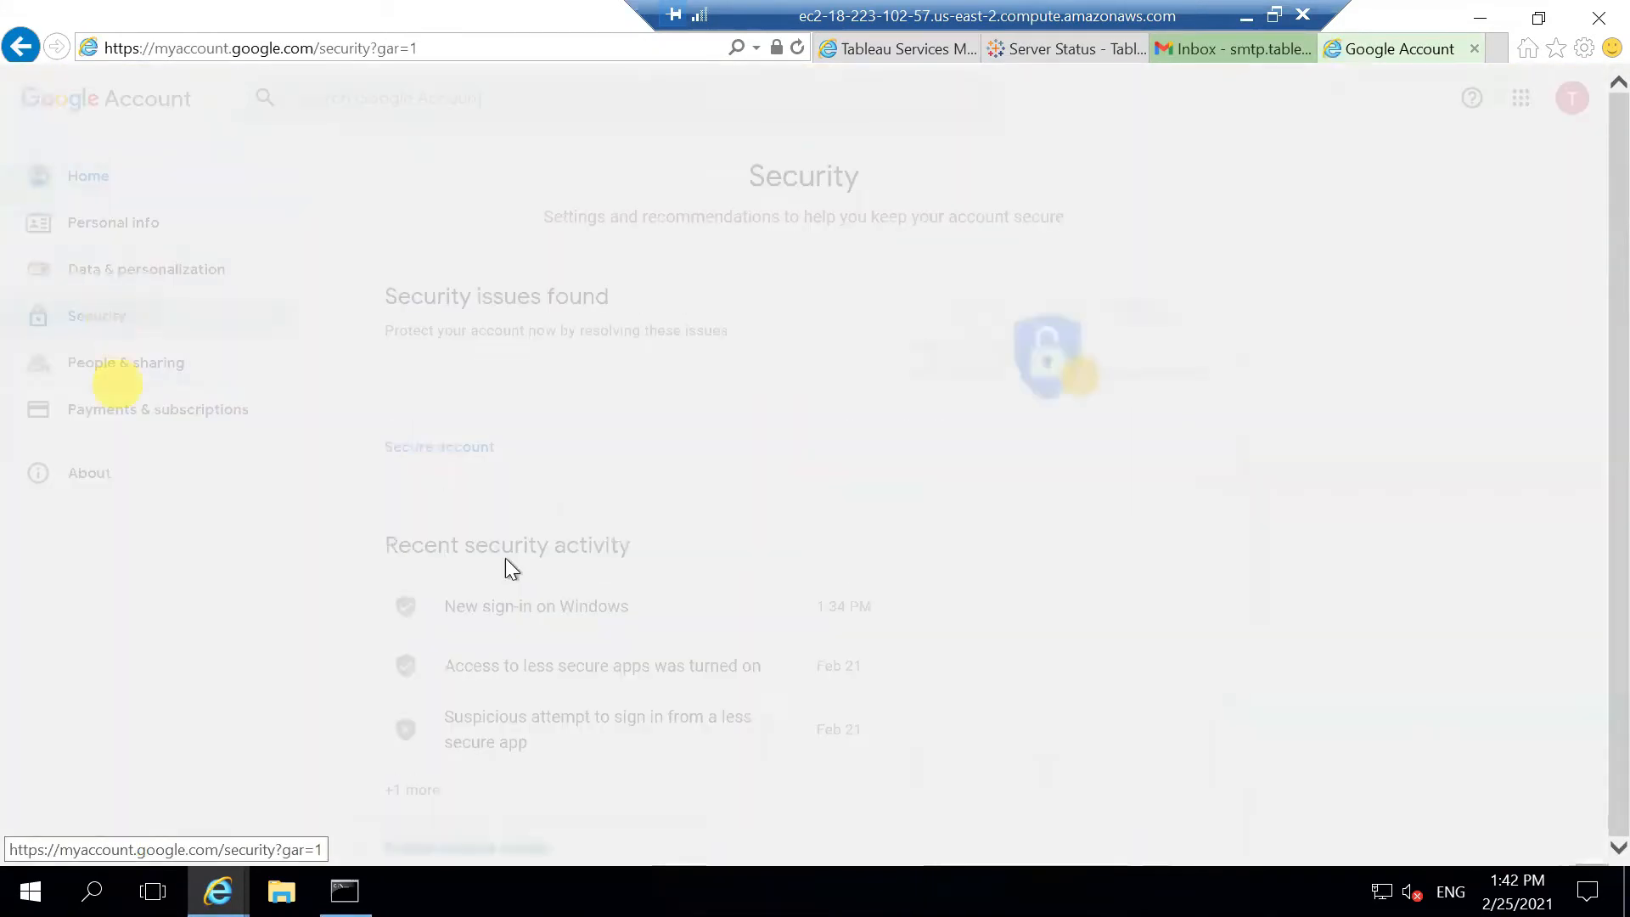
{"action": "scroll", "coordinate": [639, 535], "scroll_direction": "down", "scroll_amount": 4}
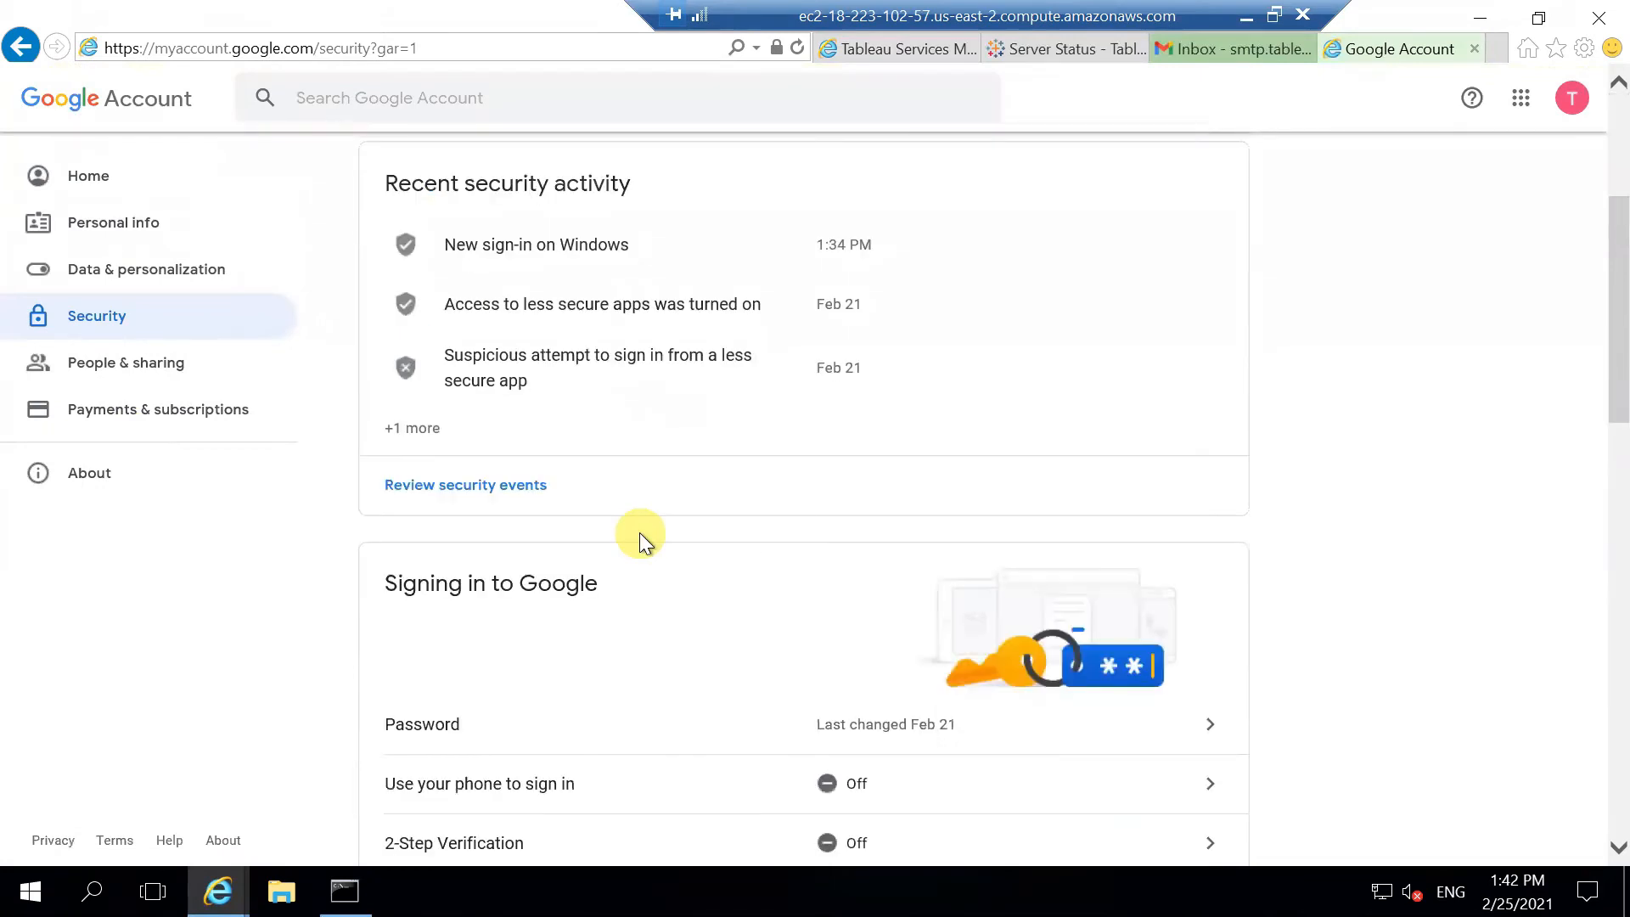
{"action": "scroll", "coordinate": [640, 532], "scroll_direction": "down", "scroll_amount": 2}
{"action": "scroll", "coordinate": [641, 590], "scroll_direction": "down", "scroll_amount": 2}
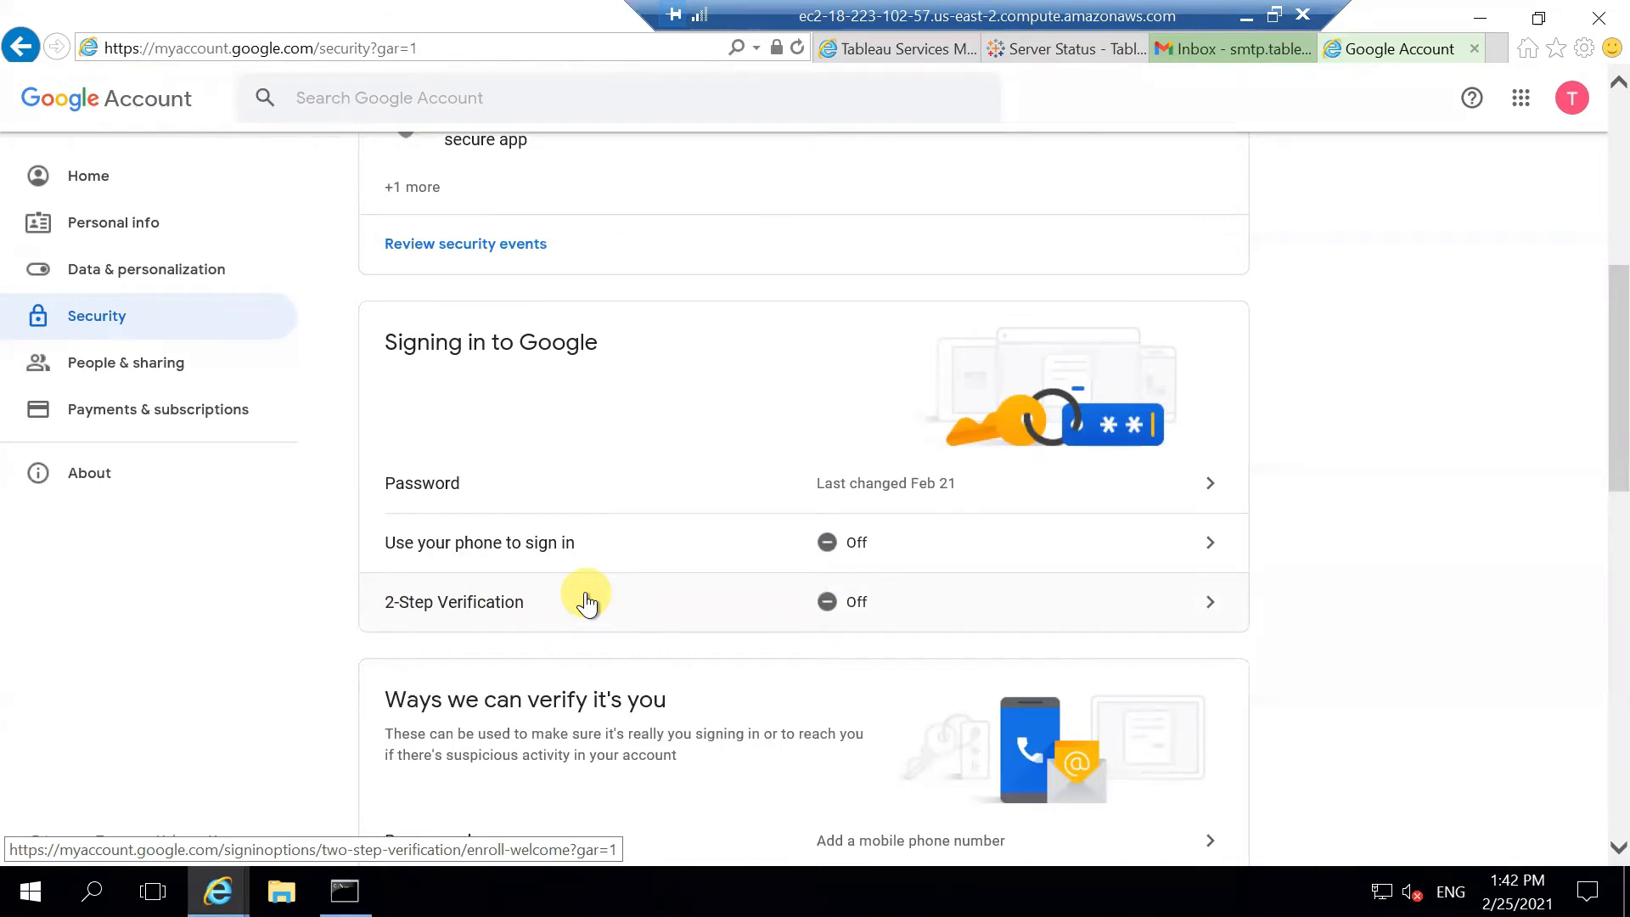
{"action": "scroll", "coordinate": [585, 601], "scroll_direction": "down", "scroll_amount": 5}
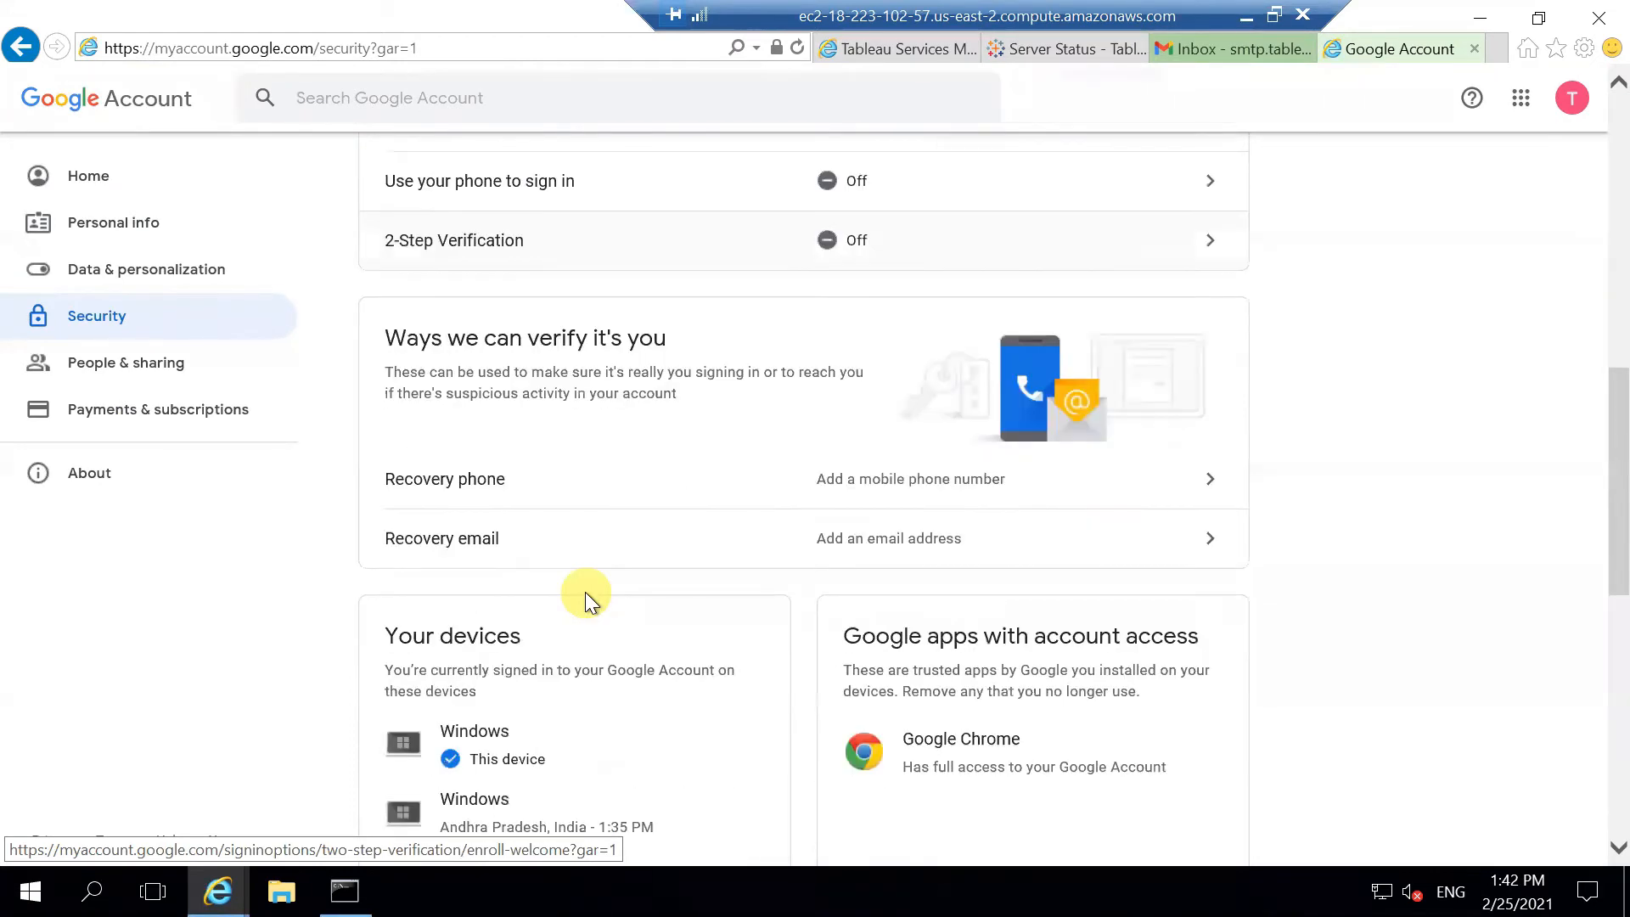
{"action": "scroll", "coordinate": [586, 601], "scroll_direction": "down", "scroll_amount": 5}
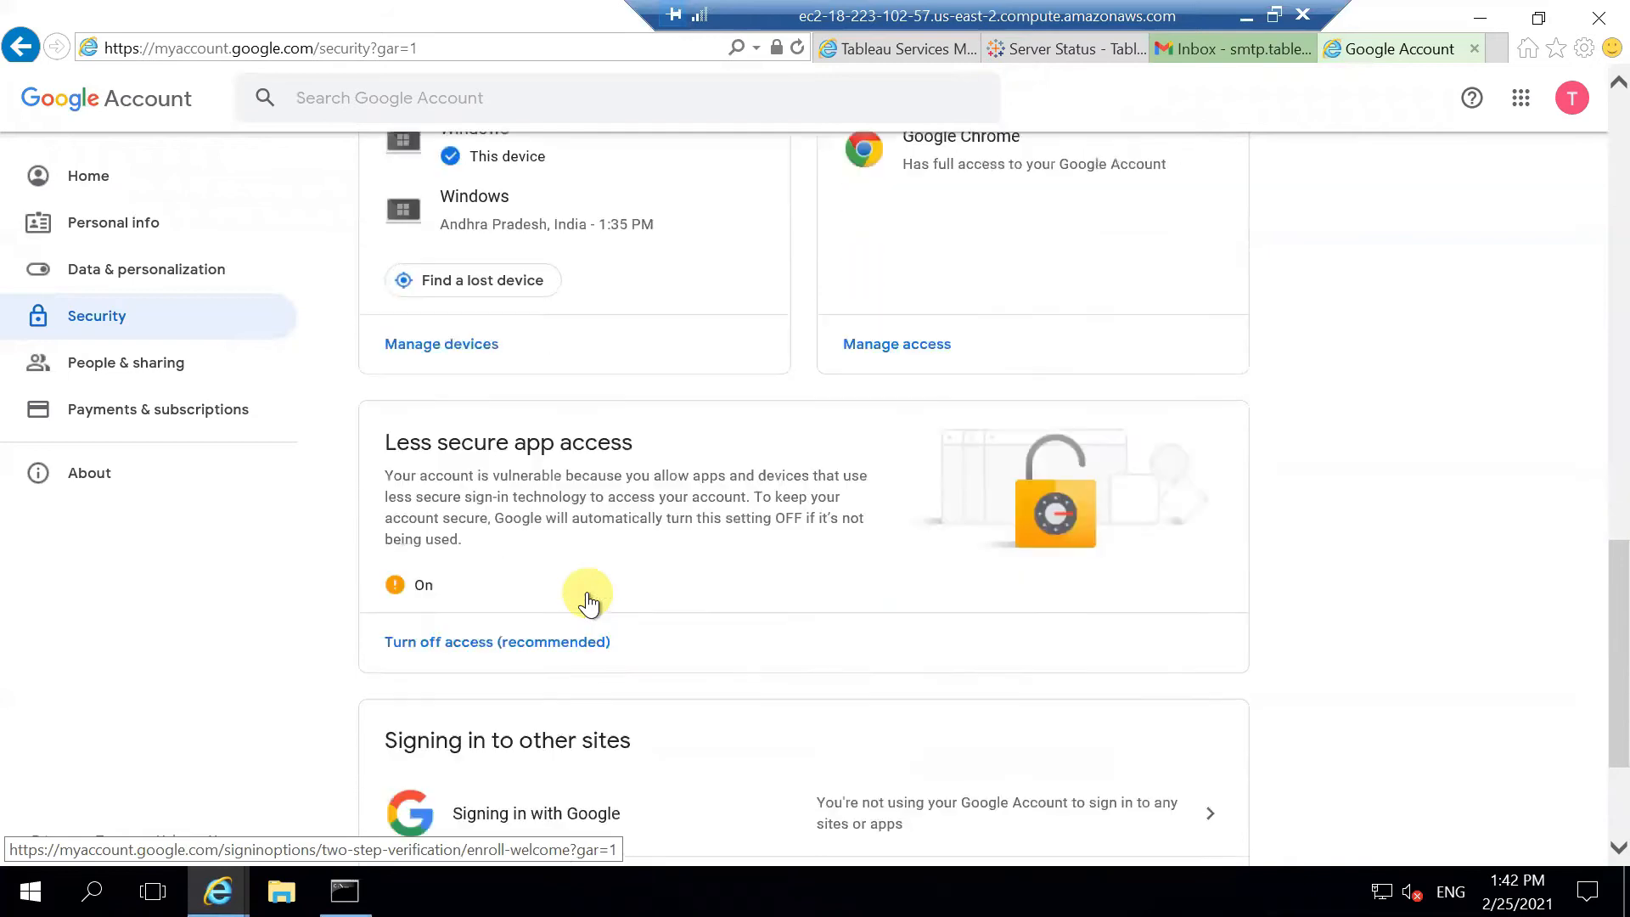
{"action": "left_click", "coordinate": [394, 509]}
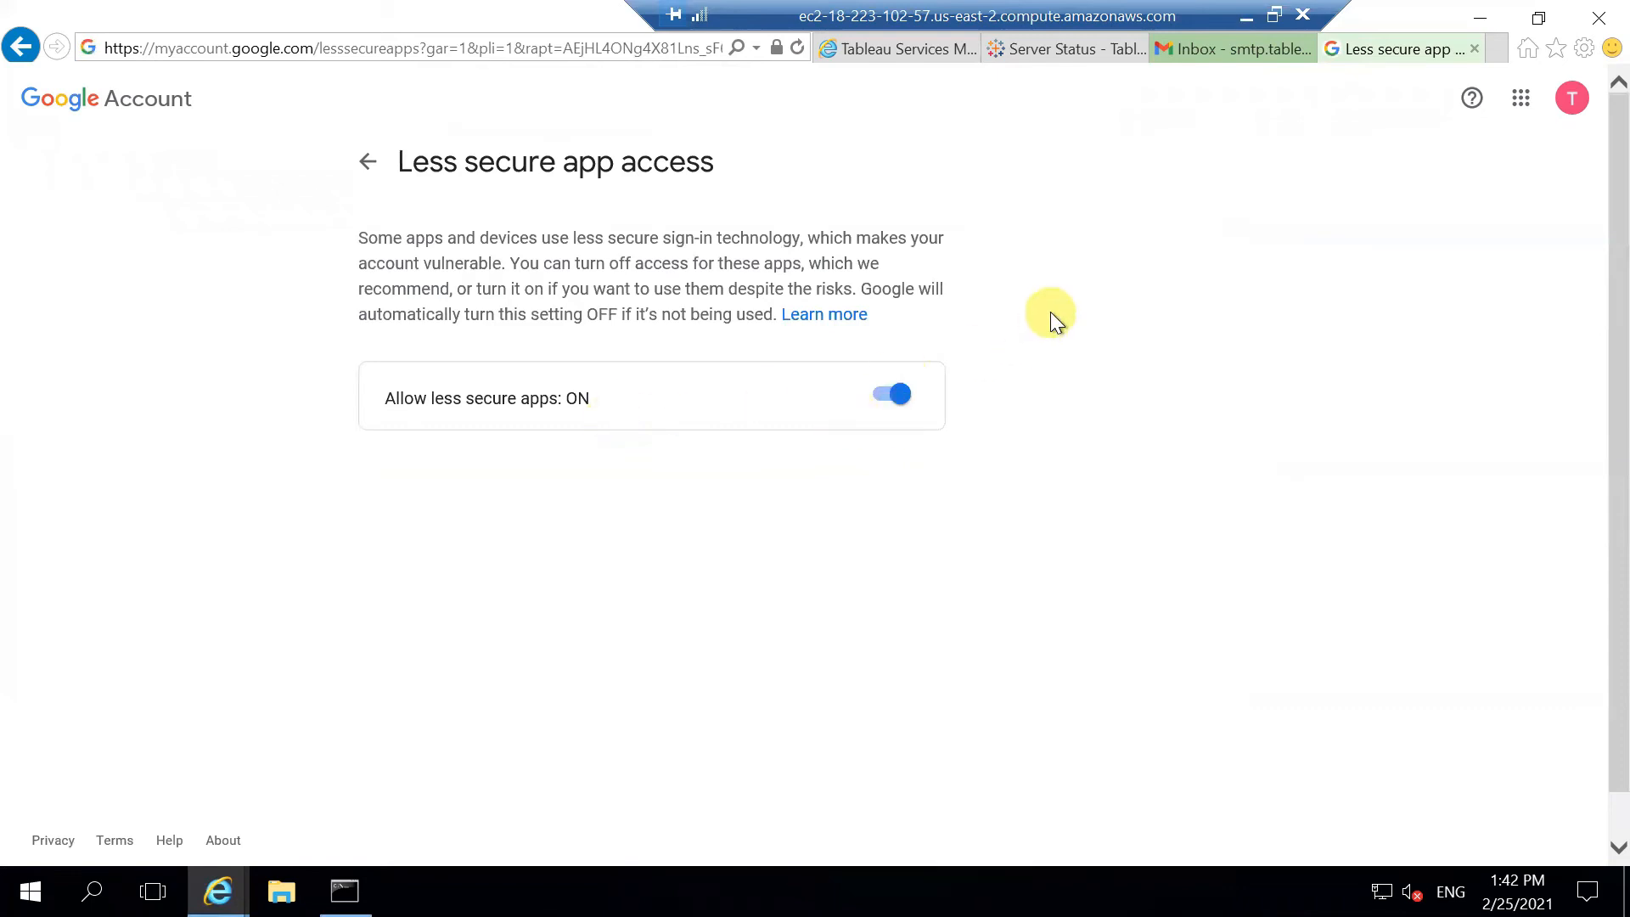
{"action": "left_click", "coordinate": [900, 48]}
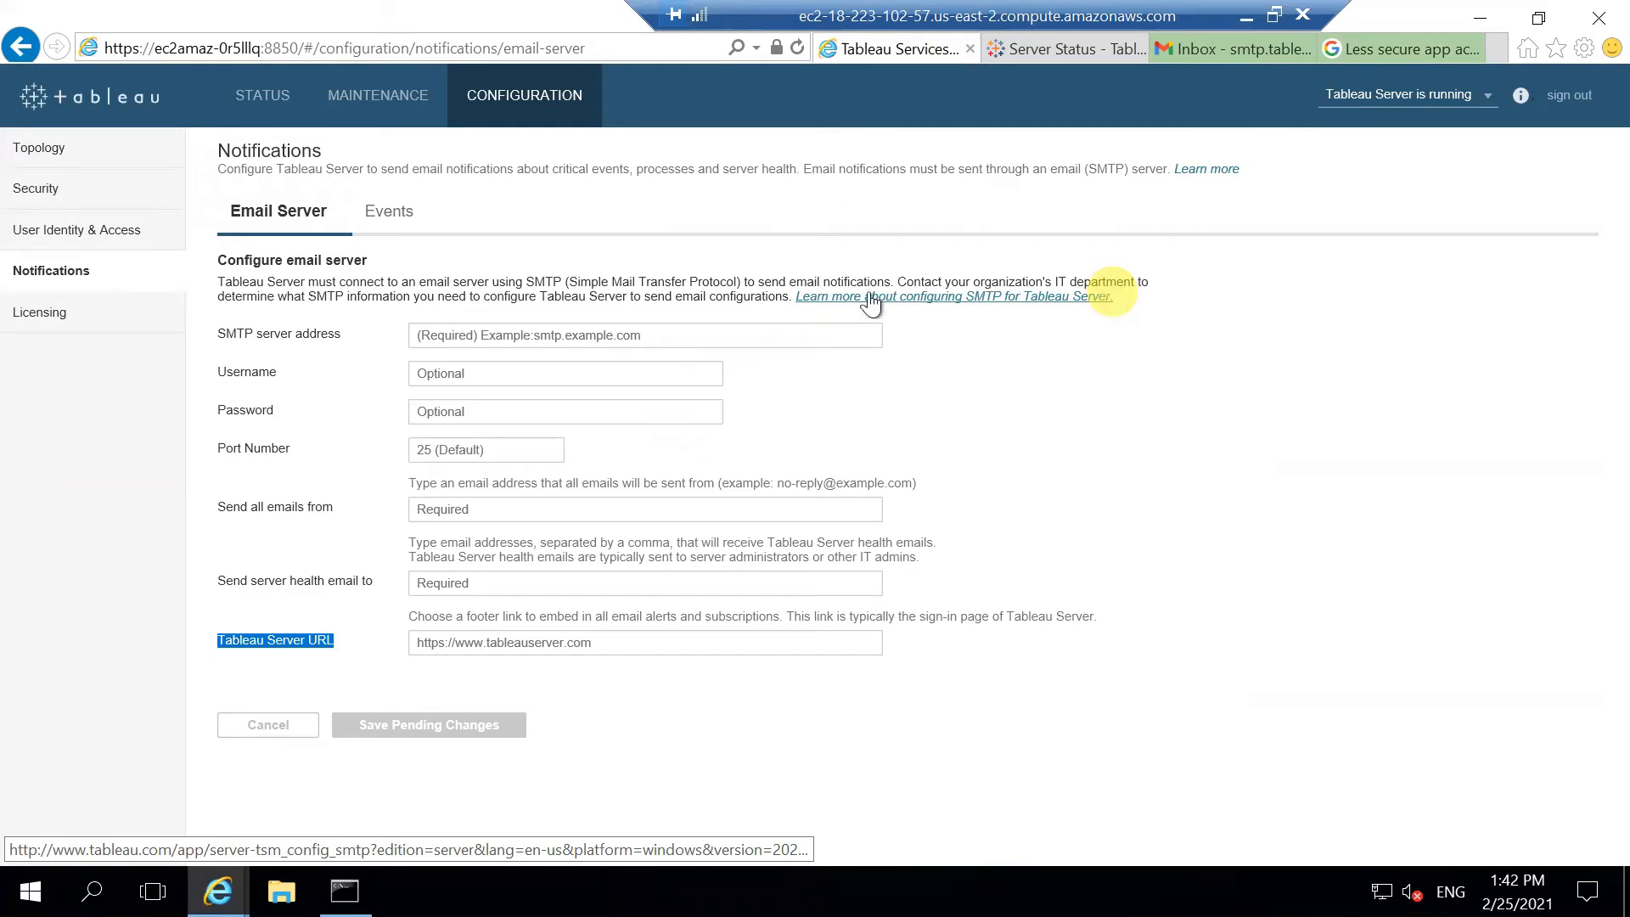
Step: Enter smtp.gmail.com as the SMTP server and the Gmail account address as username
{"action": "left_click", "coordinate": [625, 334]}
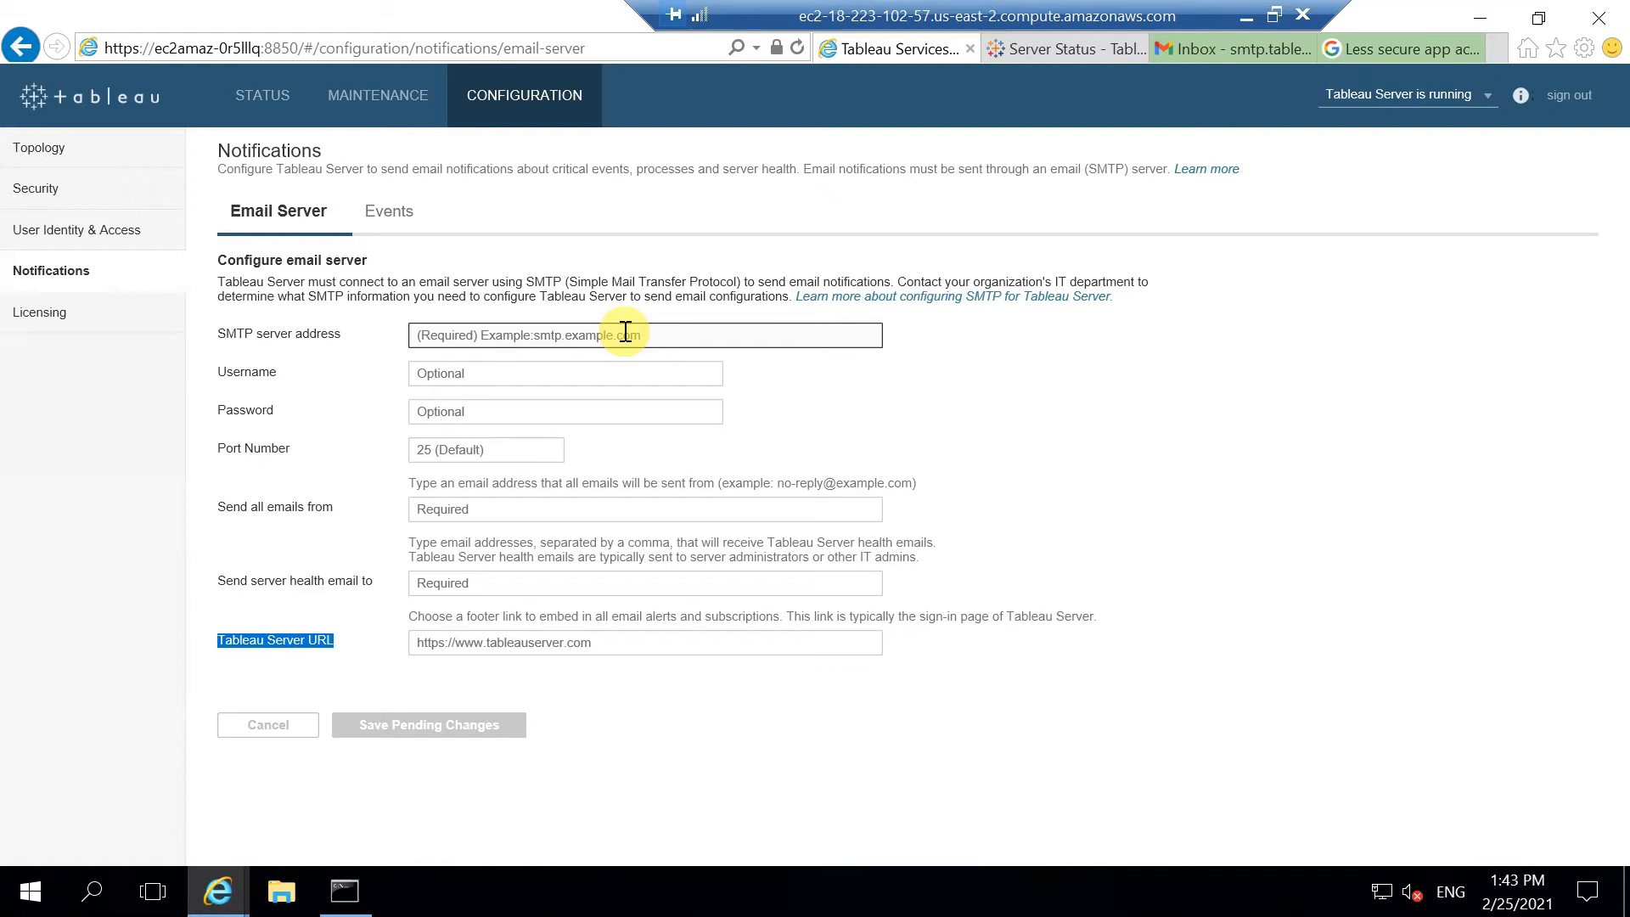
{"action": "left_click", "coordinate": [626, 333]}
{"action": "type", "text": "smtp.gmail.com"}
{"action": "key", "text": "Tab"}
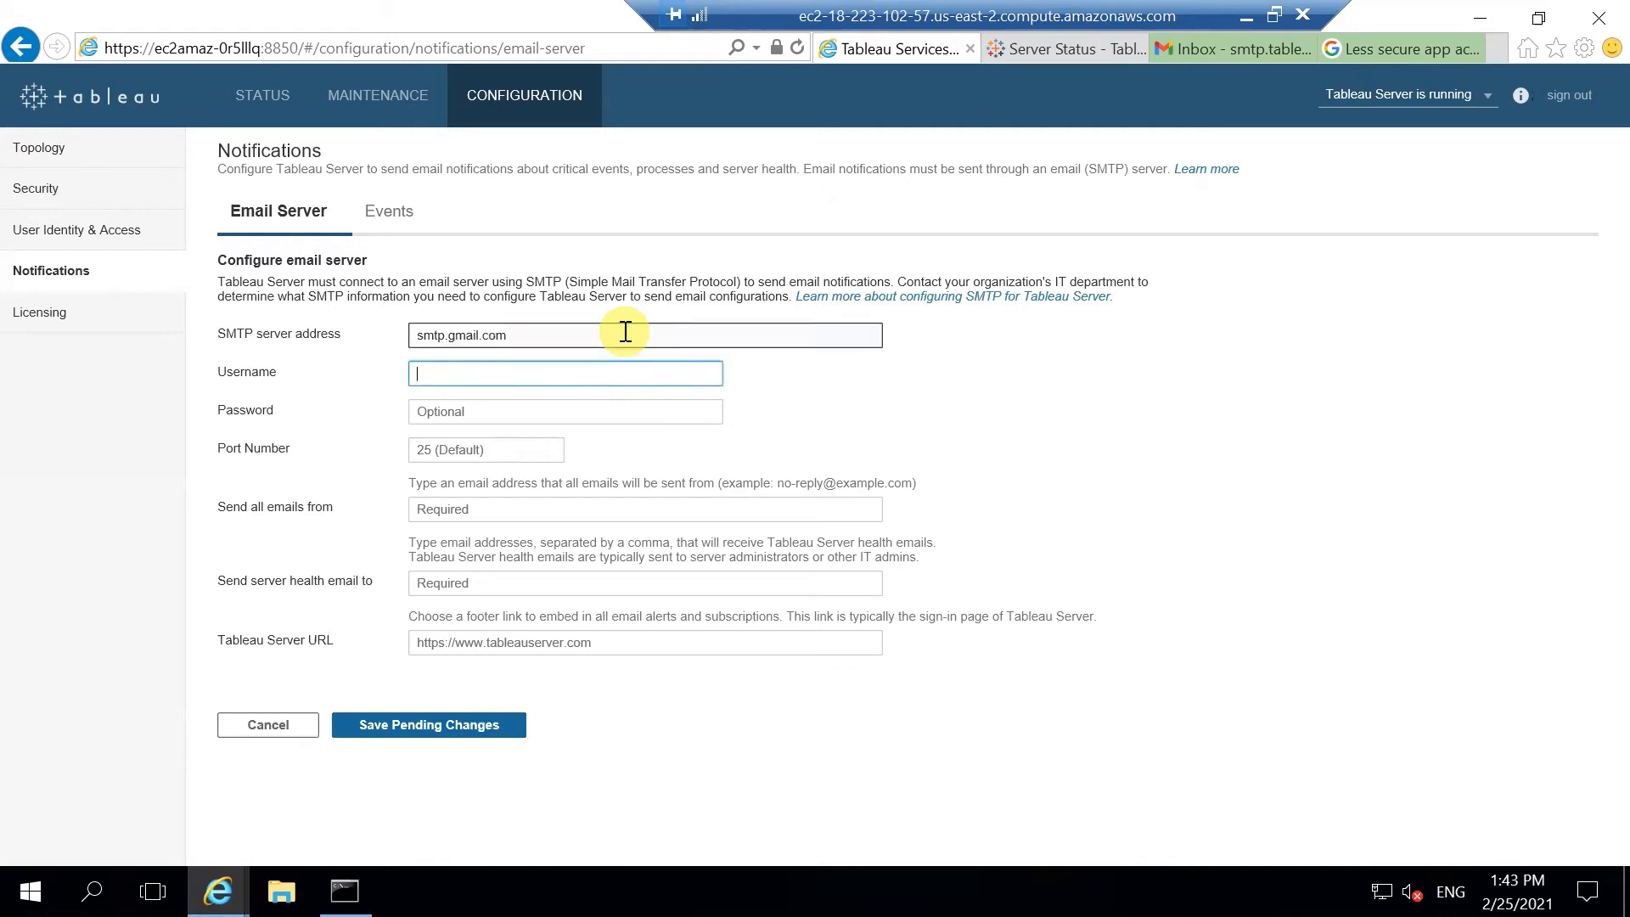
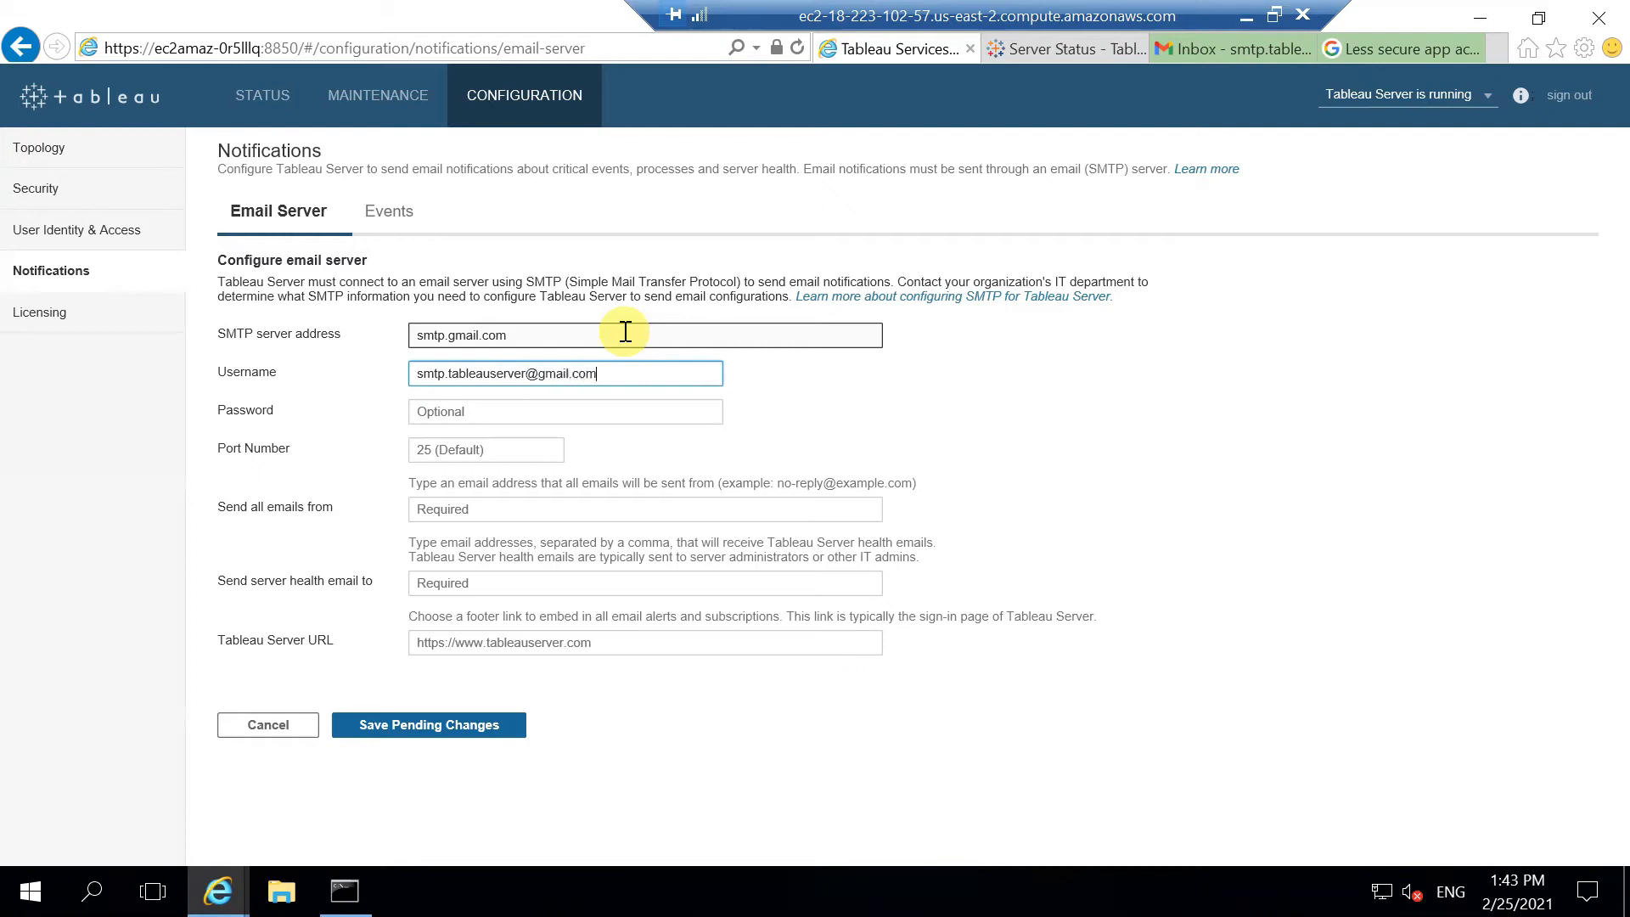
Step: Enter the account password, port 587 and the alerts sender address
{"action": "key", "text": "Tab"}
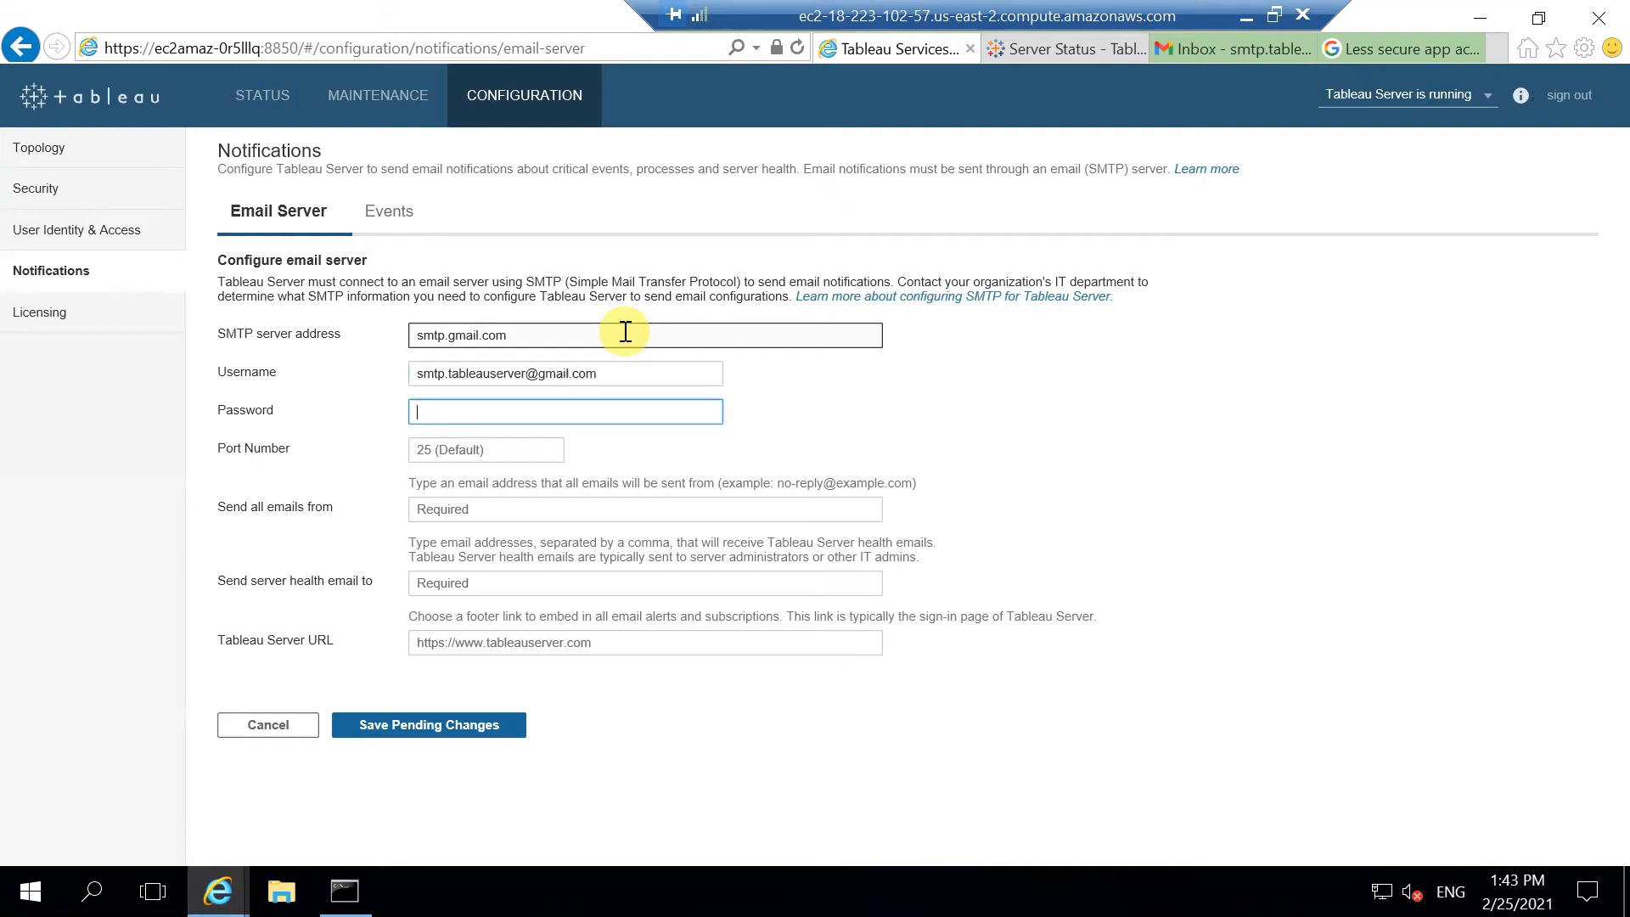
{"action": "type", "text": "*********"}
{"action": "key", "text": "BackSpace"}
{"action": "key", "text": "BackSpace"}
{"action": "key", "text": "BackSpace"}
{"action": "key", "text": "BackSpace"}
{"action": "key", "text": "BackSpace"}
{"action": "key", "text": "BackSpace"}
{"action": "key", "text": "BackSpace"}
{"action": "key", "text": "BackSpace"}
{"action": "key", "text": "BackSpace"}
{"action": "type", "text": "*********"}
{"action": "key", "text": "Tab"}
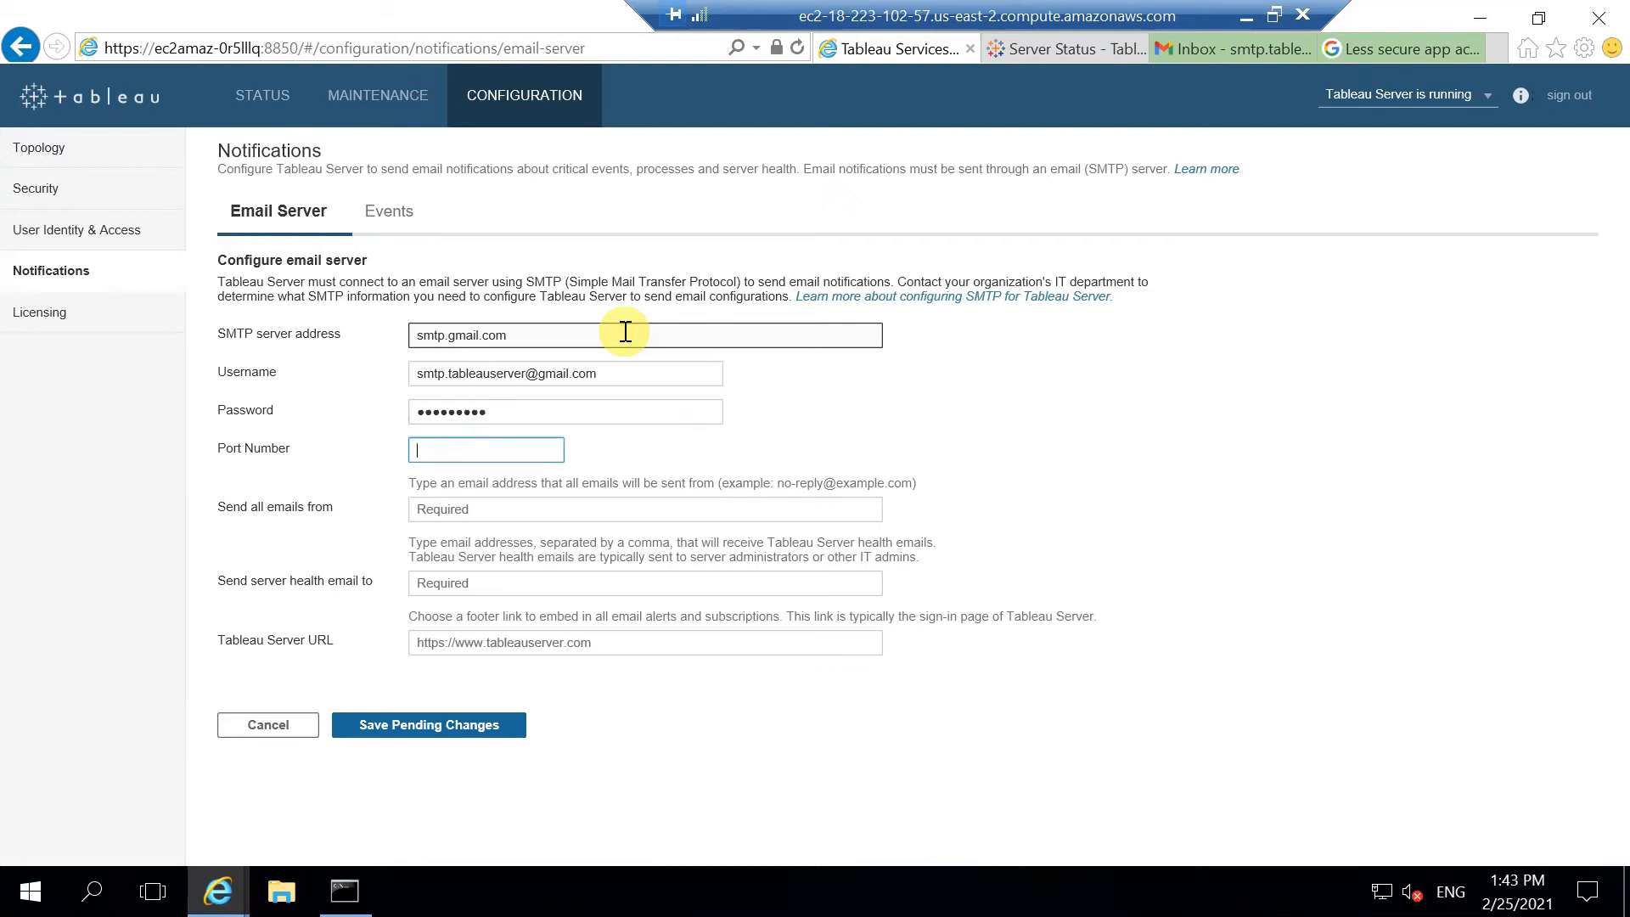
{"action": "type", "text": "587"}
{"action": "key", "text": "Tab"}
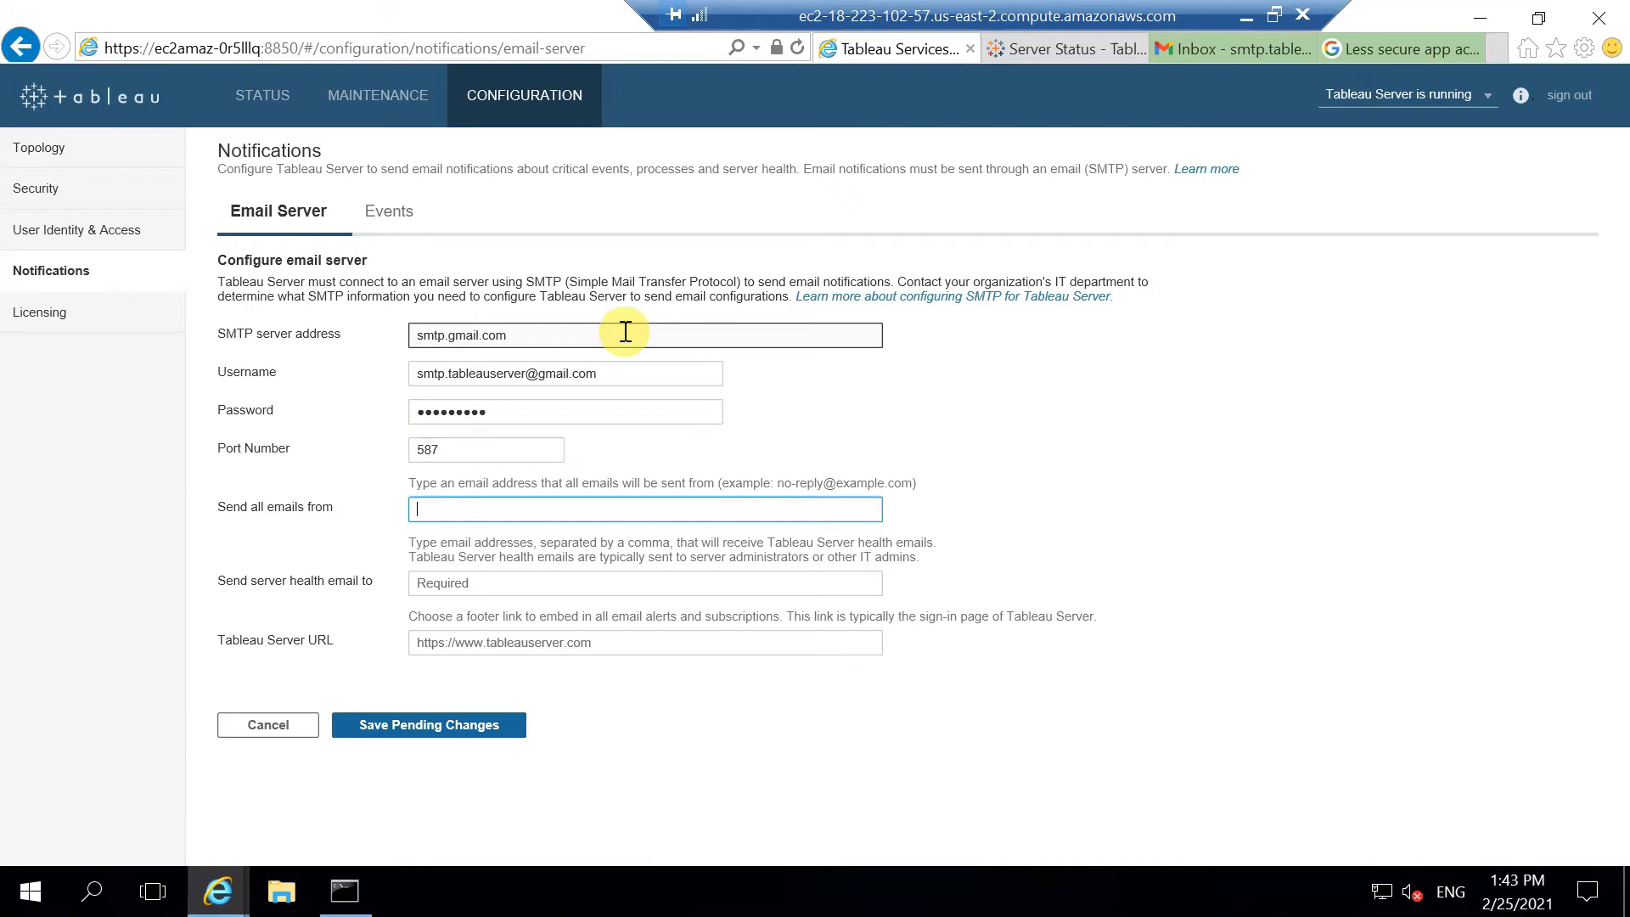
{"action": "key", "text": "Tab"}
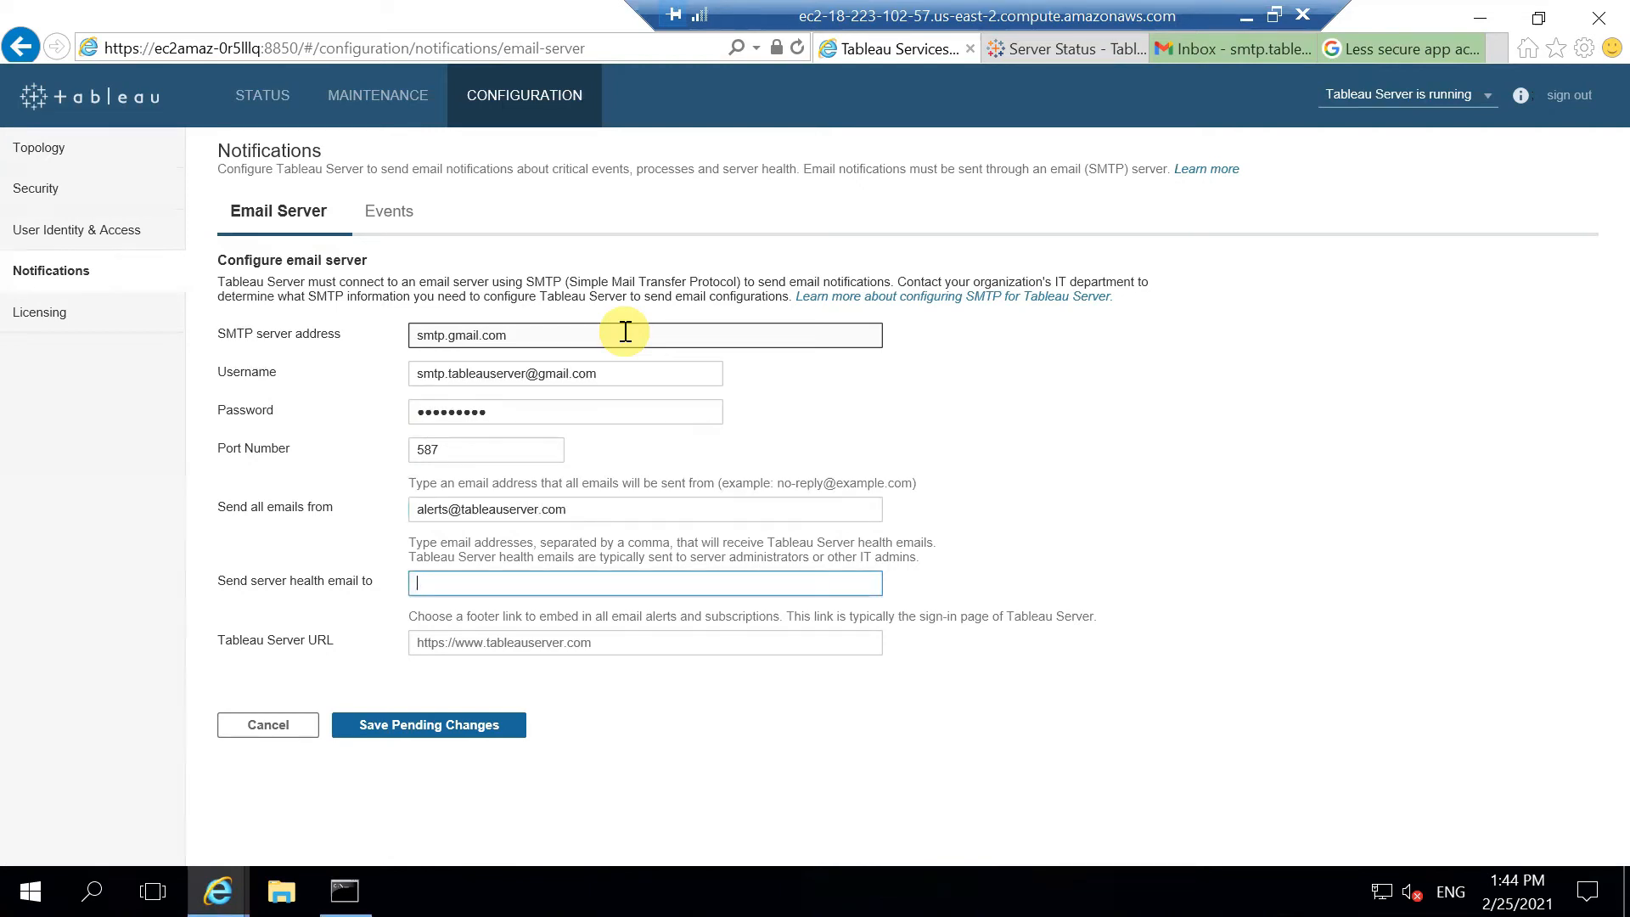
Step: Set the health-email recipient to the Gmail username address and save the pending changes
{"action": "left_click", "coordinate": [612, 373]}
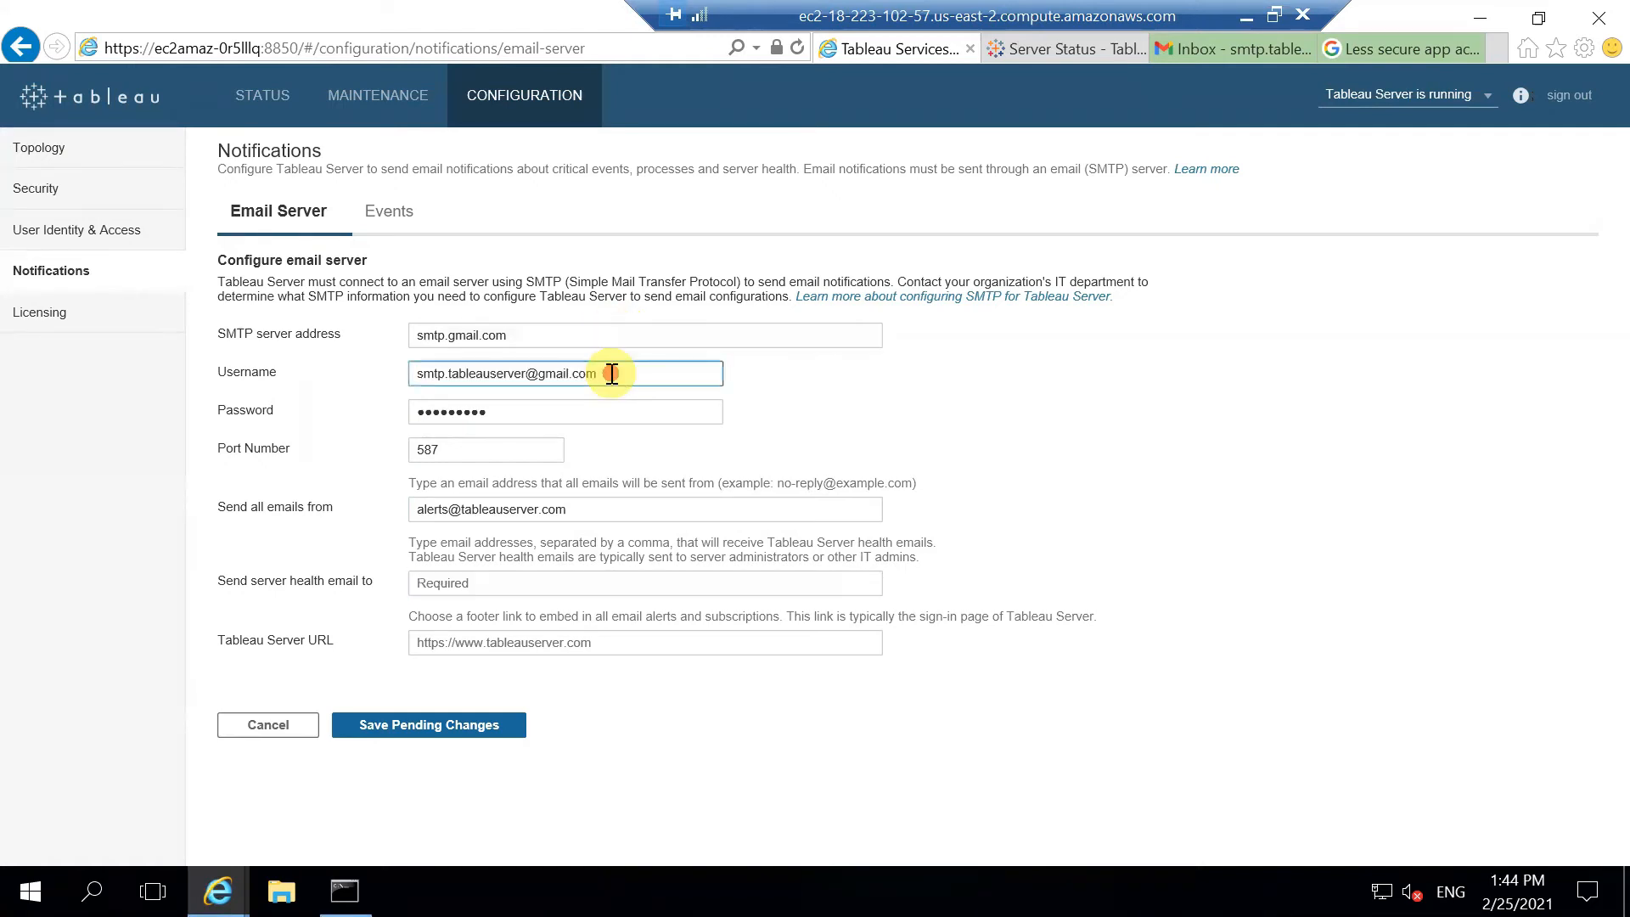
{"action": "left_click", "coordinate": [557, 583]}
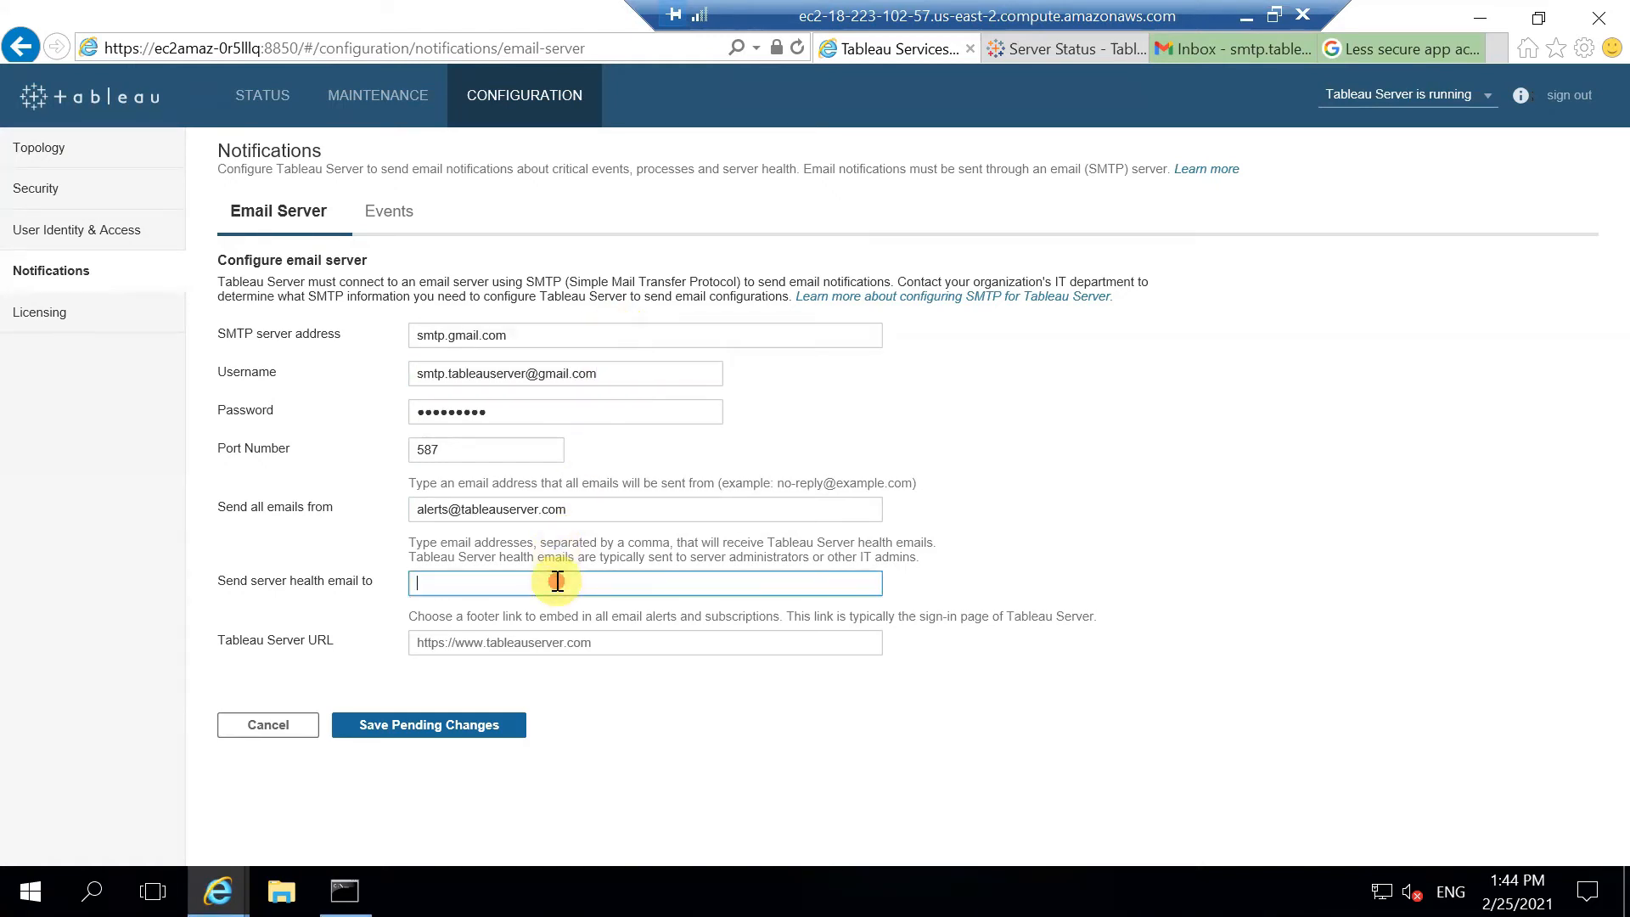
{"action": "type", "text": "Administrator"}
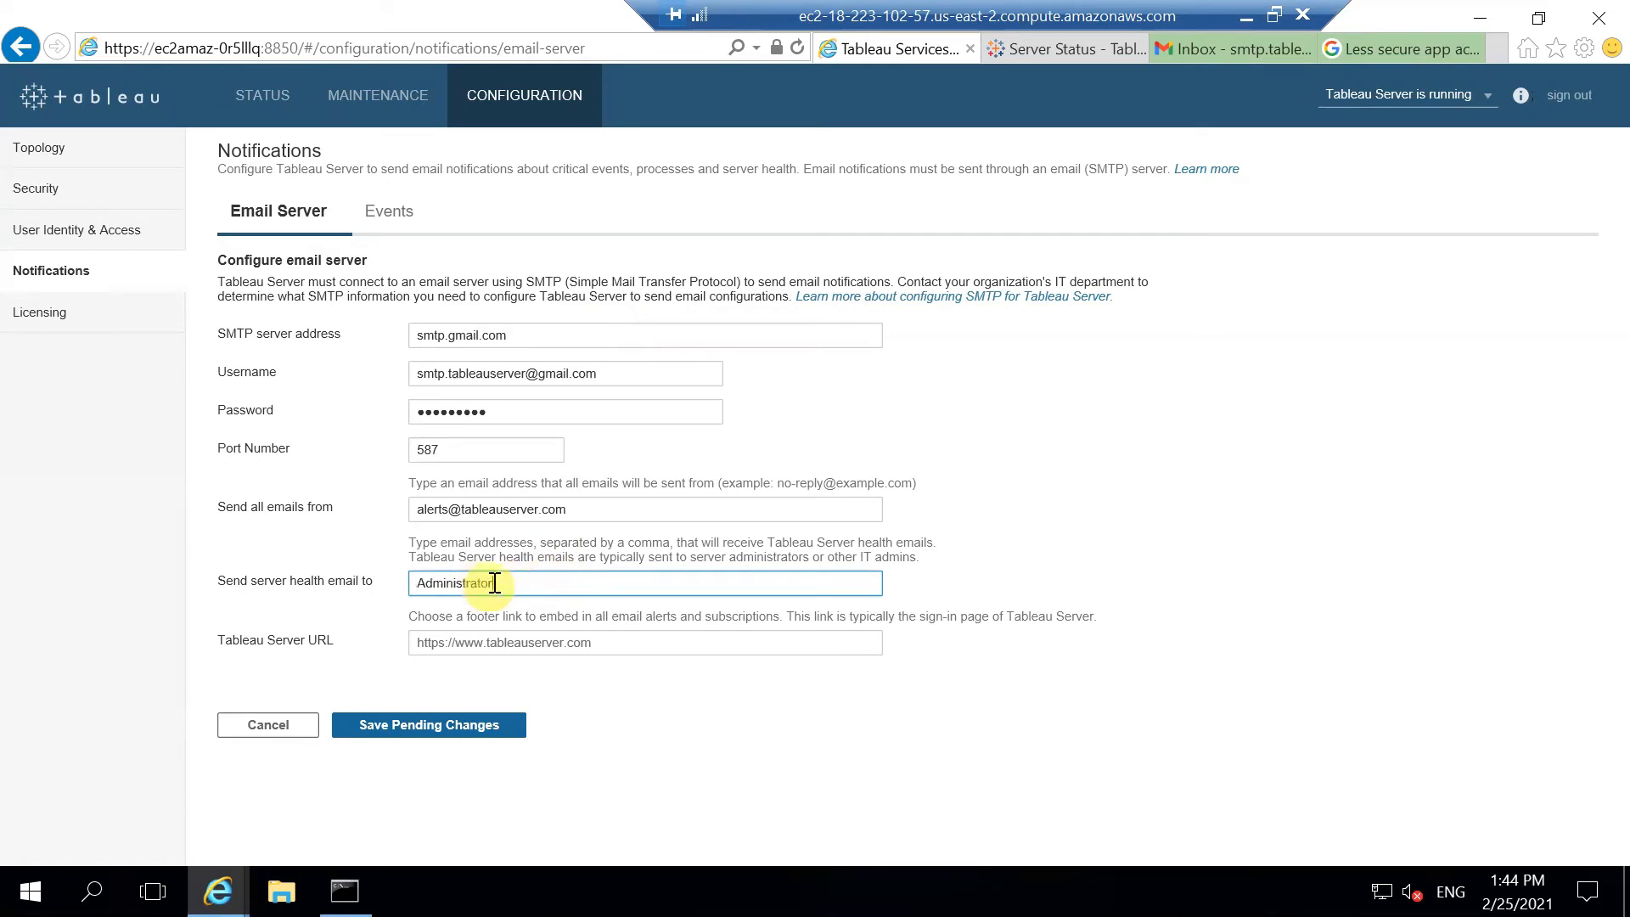
{"action": "left_click", "coordinate": [611, 375]}
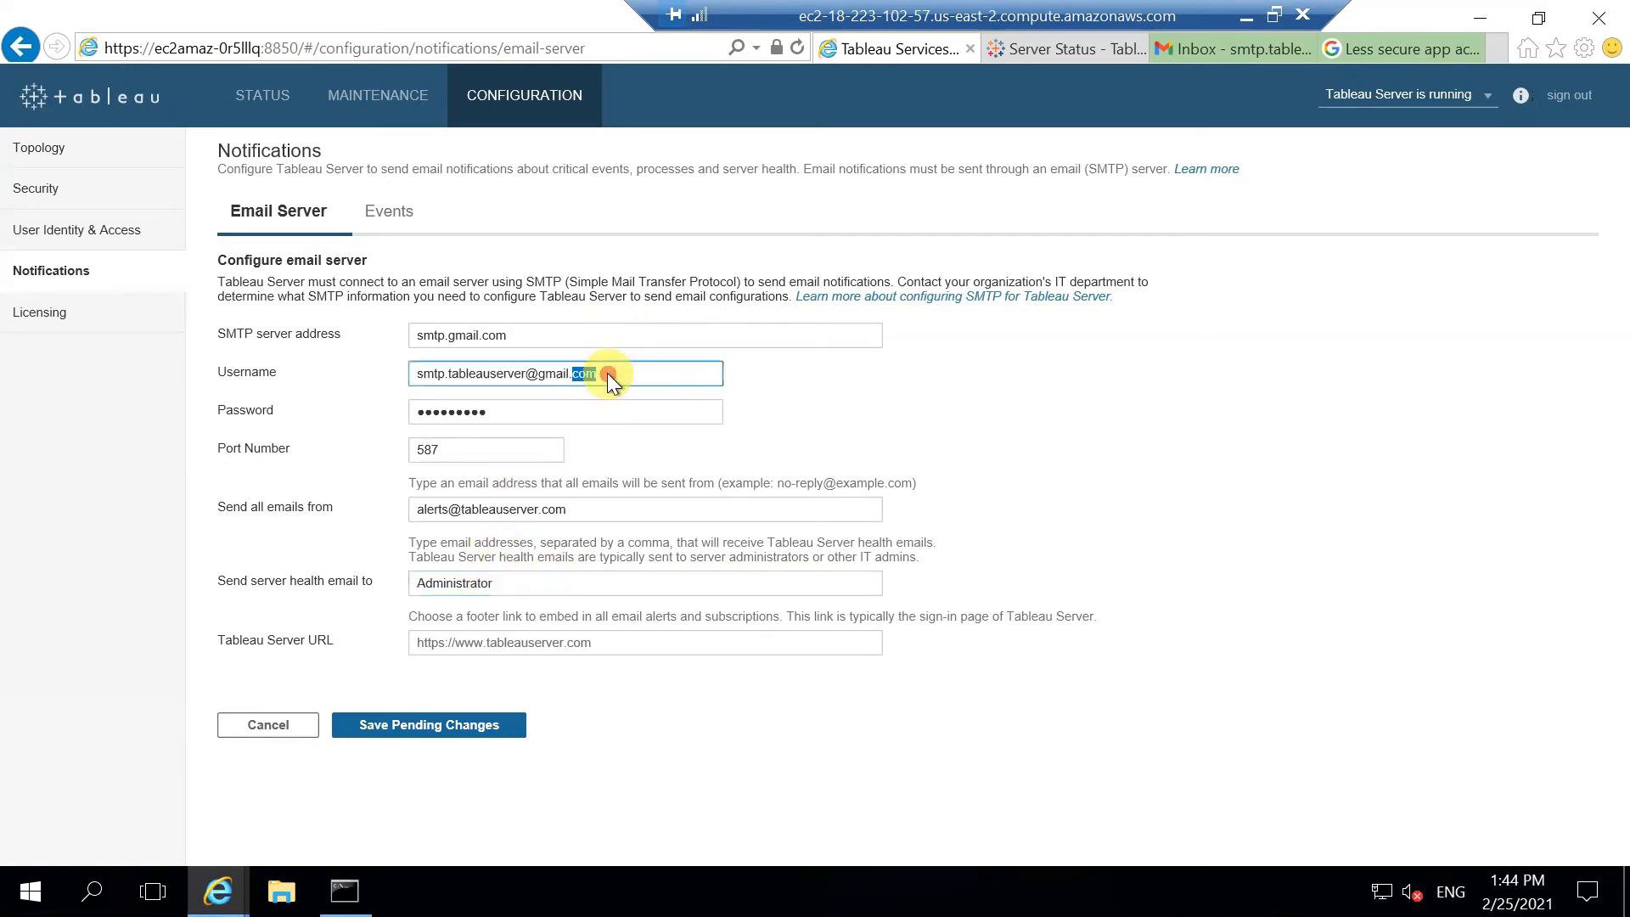
{"action": "left_click_drag", "start_coordinate": [608, 374], "coordinate": [379, 385]}
{"action": "key", "text": "ctrl+c"}
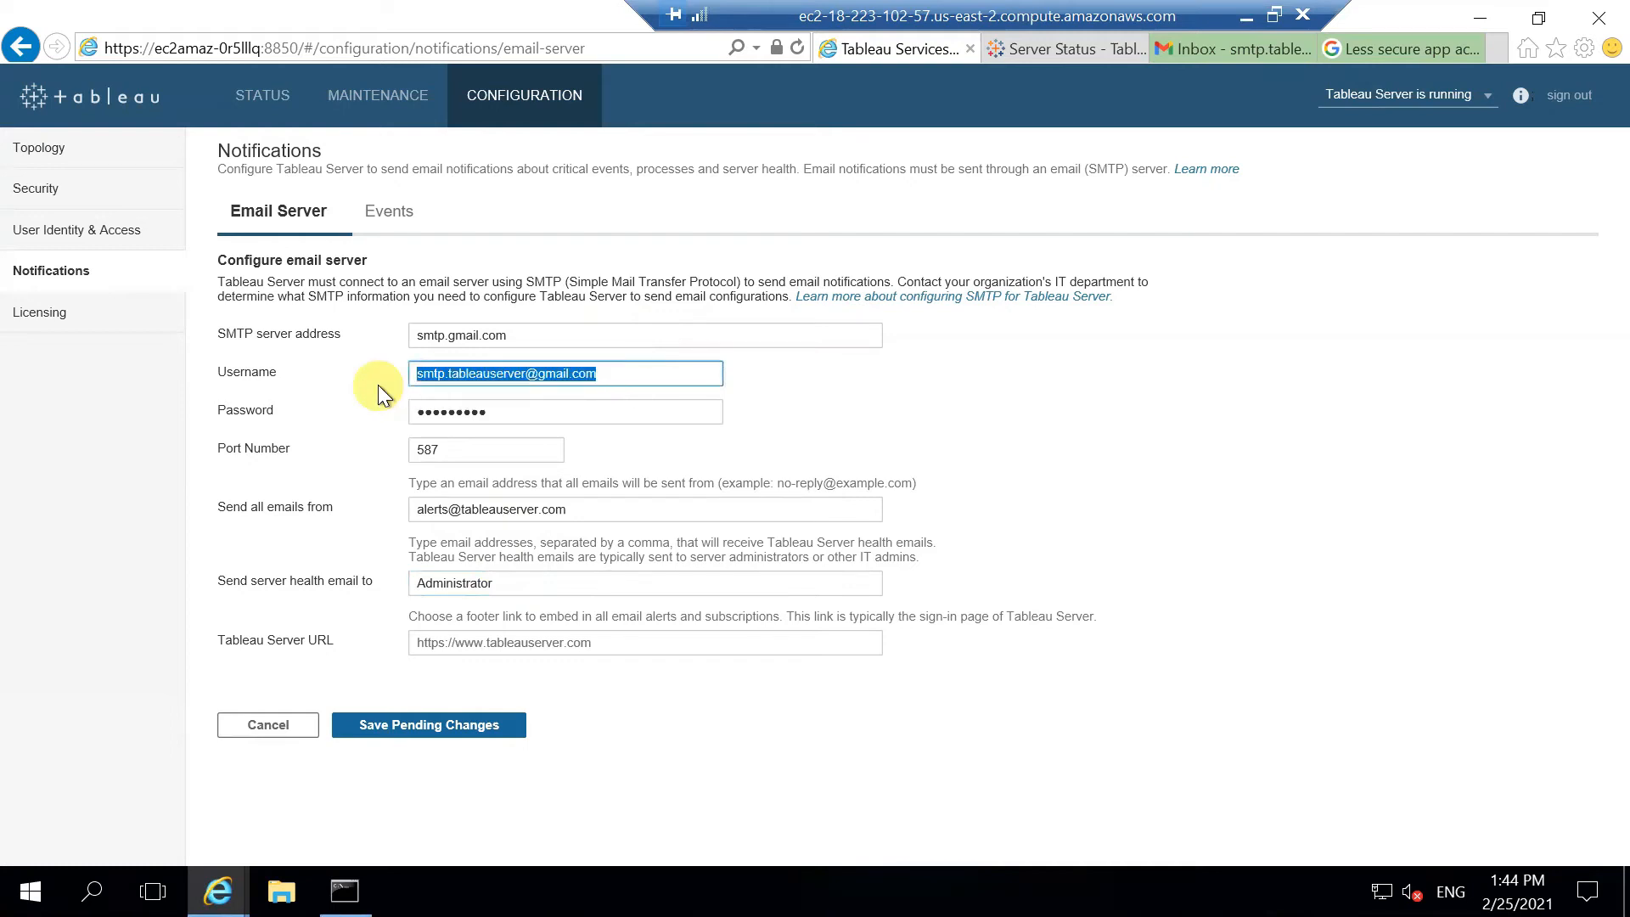
{"action": "left_click", "coordinate": [496, 581]}
{"action": "double_click", "coordinate": [496, 581]}
{"action": "key", "text": "ctrl+v"}
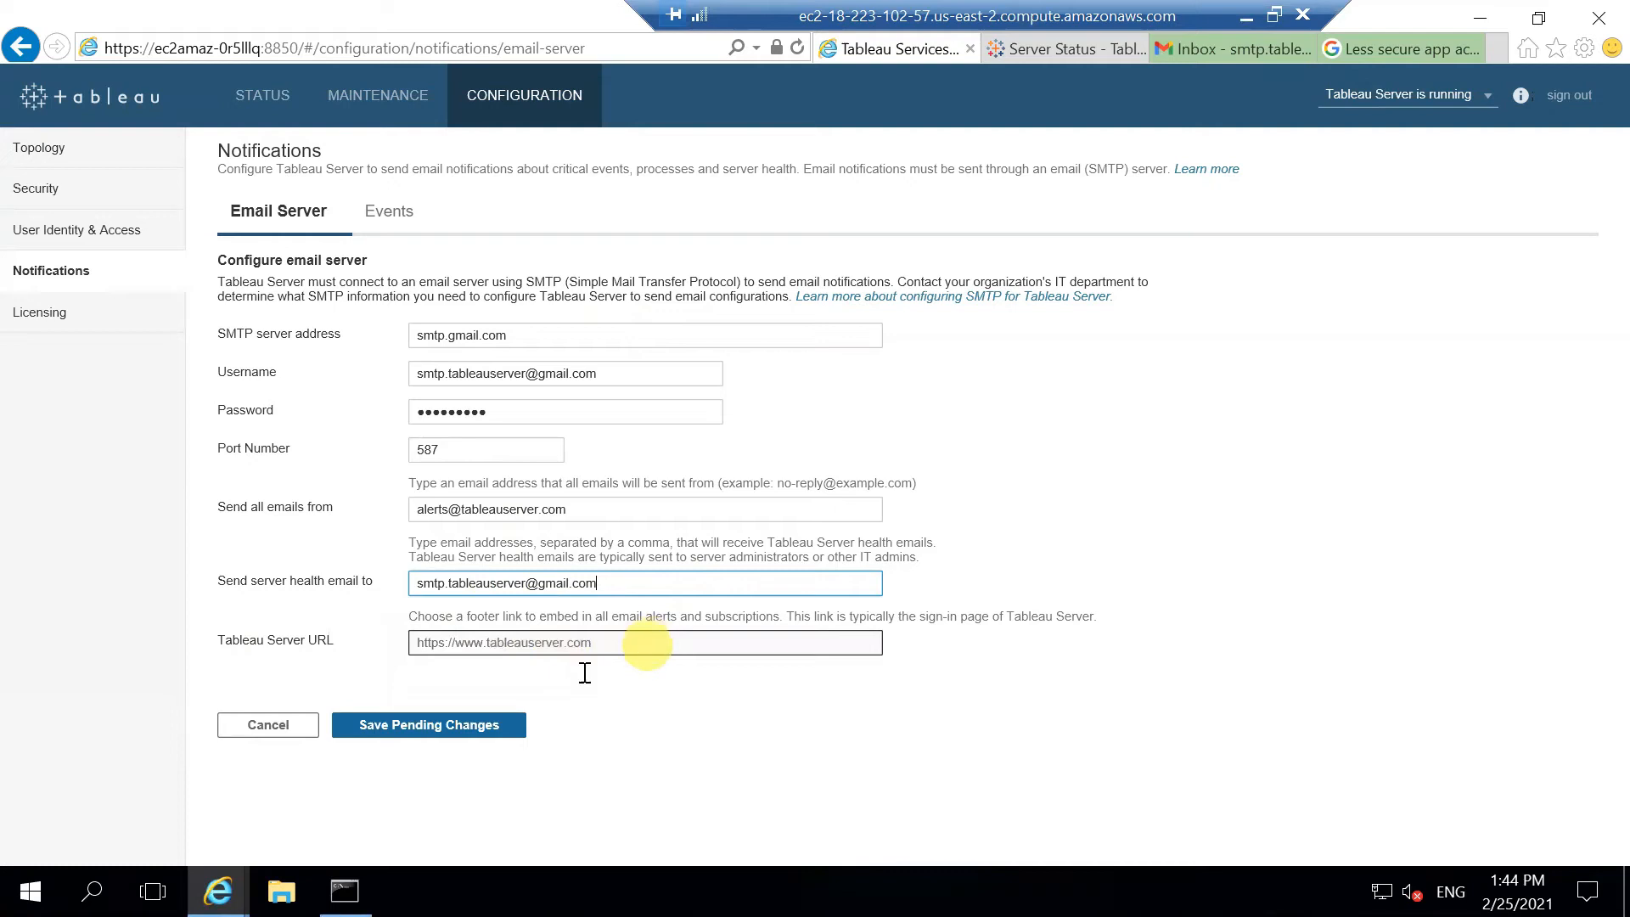
{"action": "left_click", "coordinate": [446, 722]}
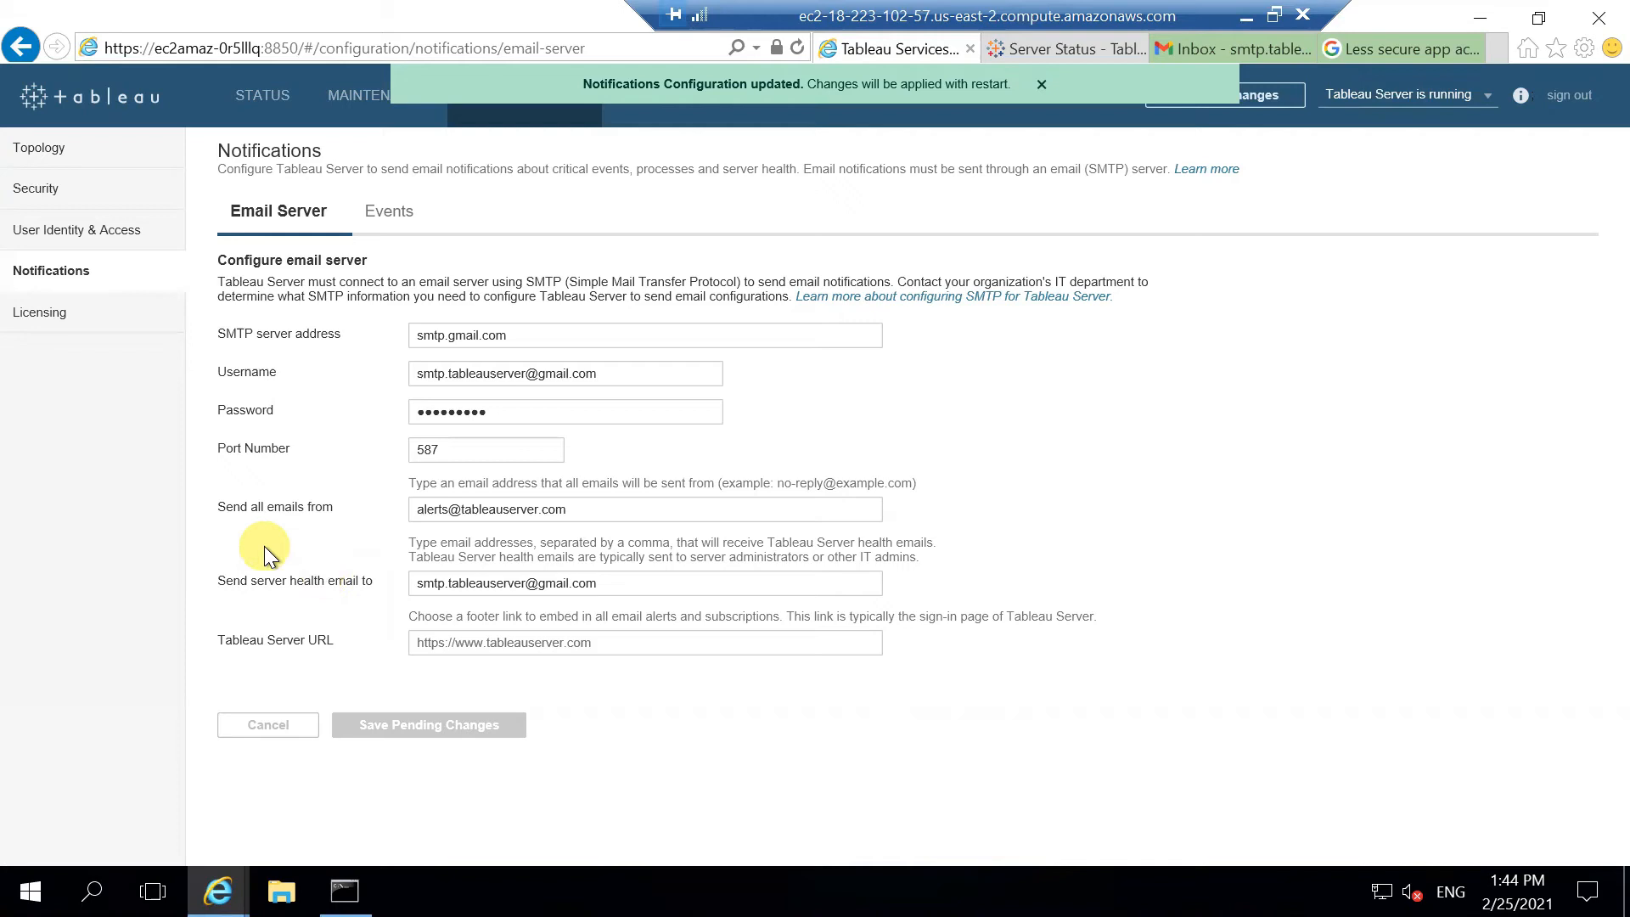
{"action": "left_click", "coordinate": [405, 224]}
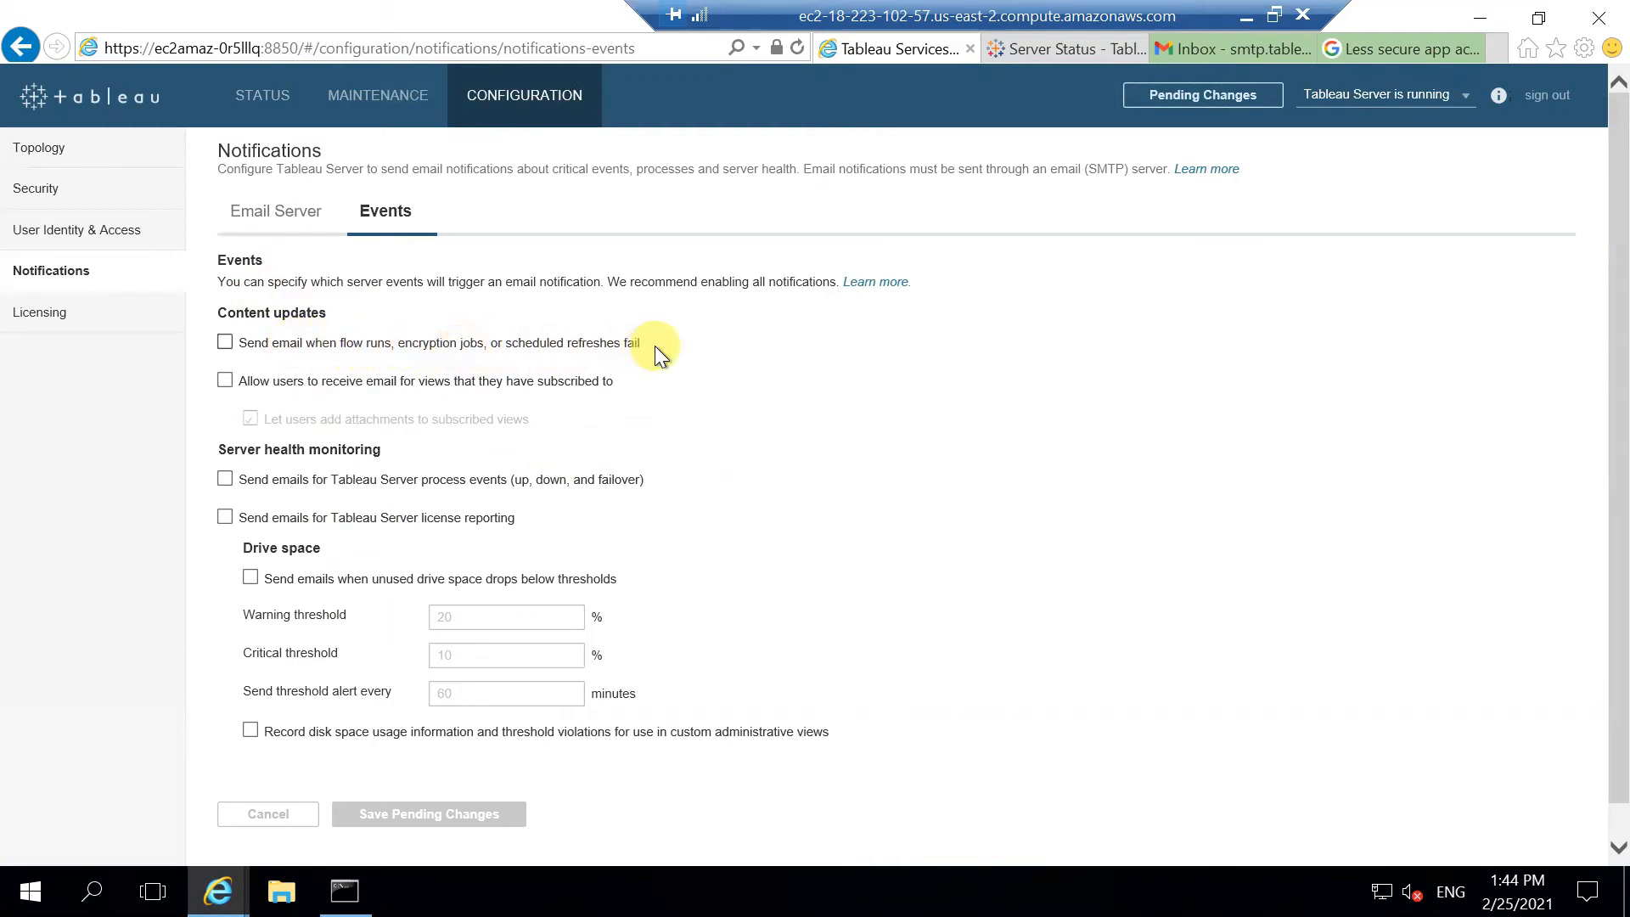
Step: Turn on emails for failed flows, encryption jobs and refreshes, and for users' subscribed views
{"action": "left_click", "coordinate": [224, 342]}
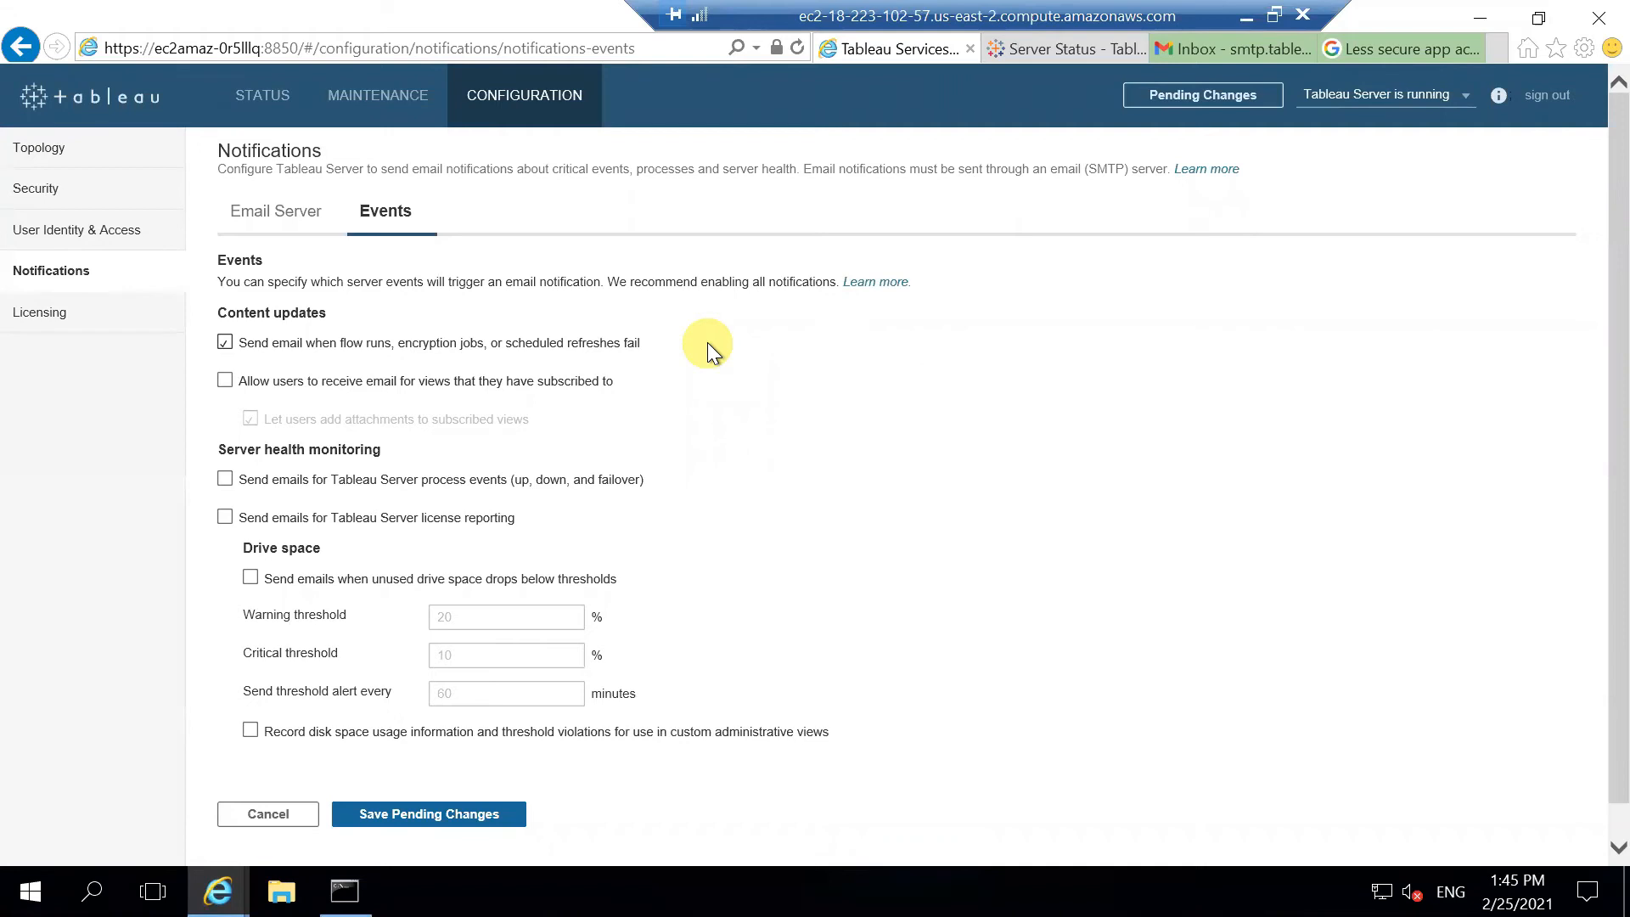
{"action": "left_click", "coordinate": [312, 379]}
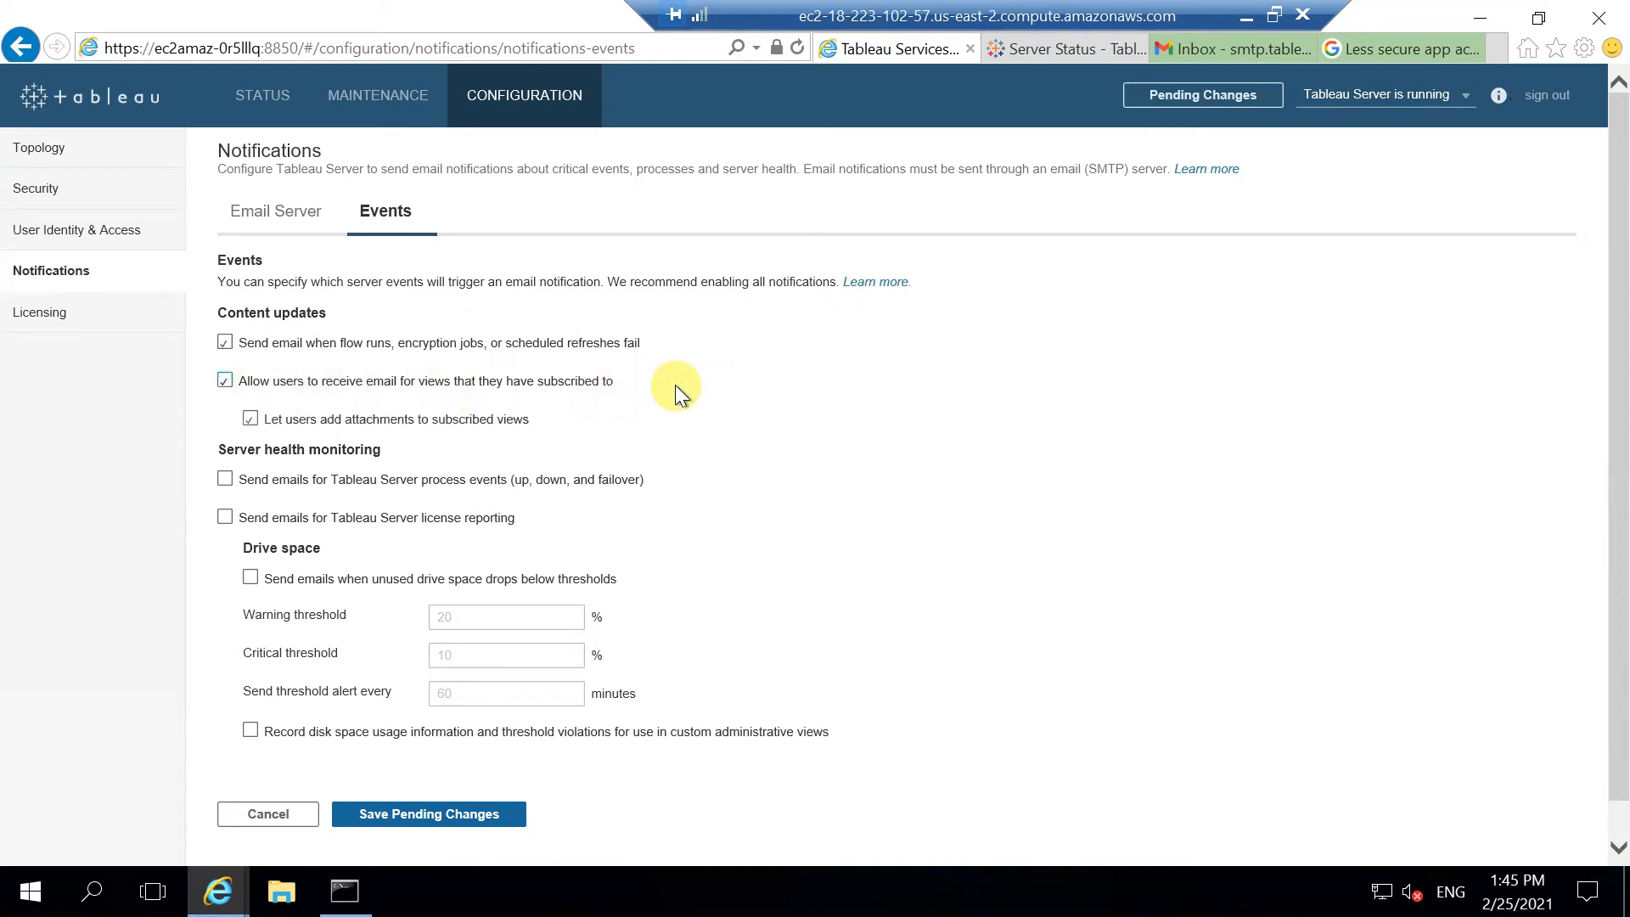
{"action": "scroll", "coordinate": [675, 396], "scroll_direction": "down", "scroll_amount": 1}
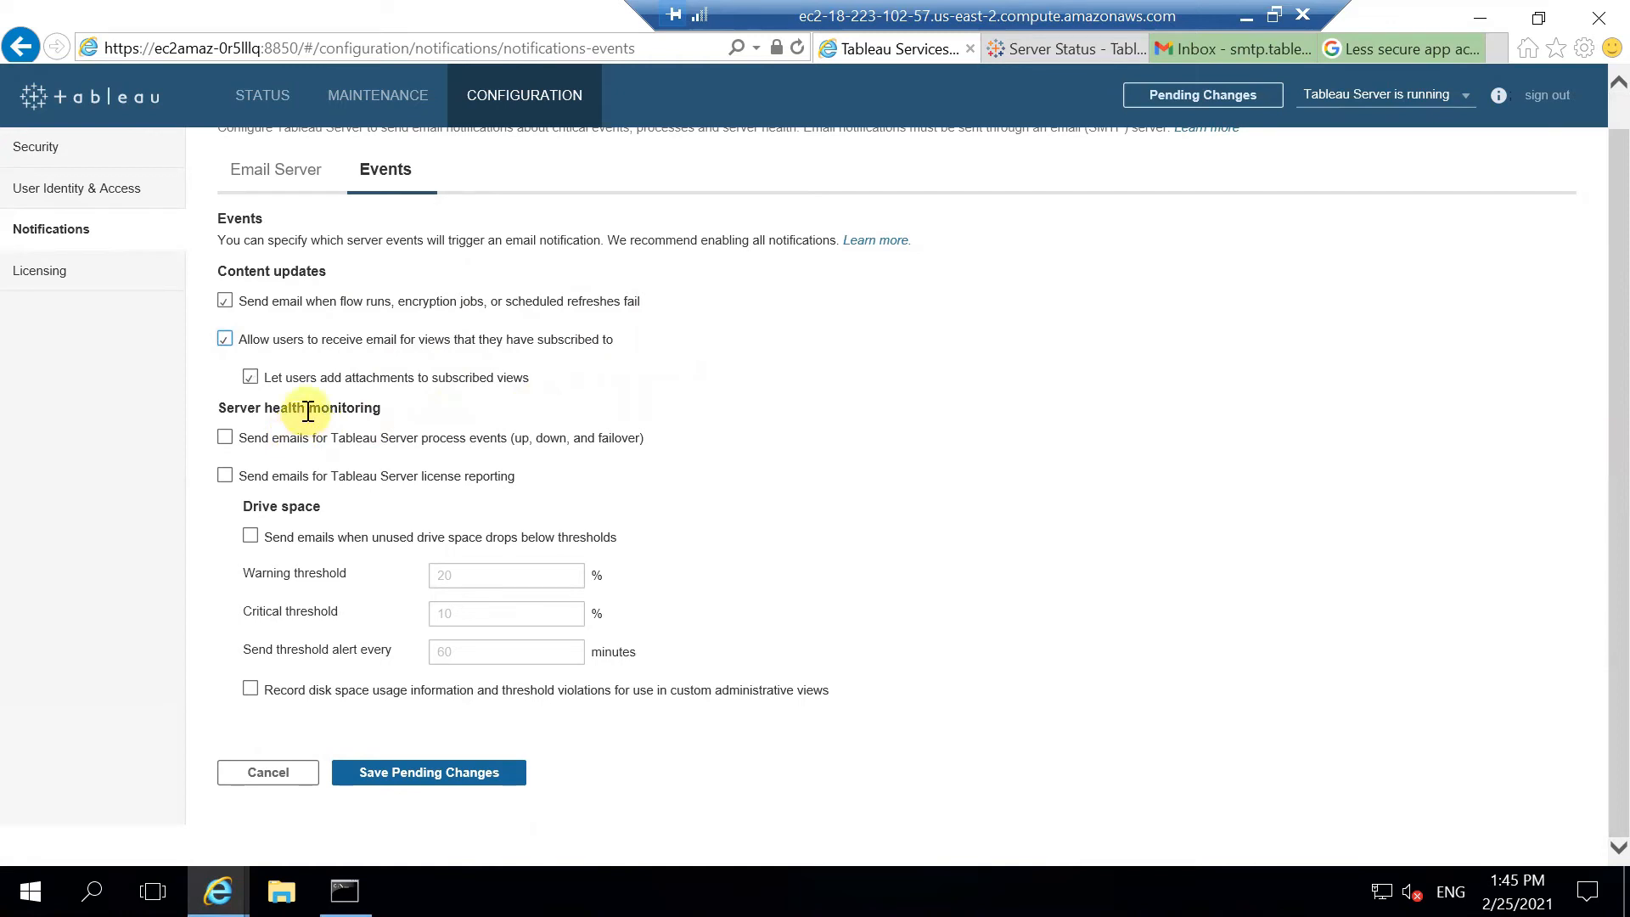
Step: Enable process-event, license-reporting and low drive space (20%/10%) emails plus disk usage recording, then save
{"action": "left_click_drag", "start_coordinate": [266, 409], "coordinate": [381, 409]}
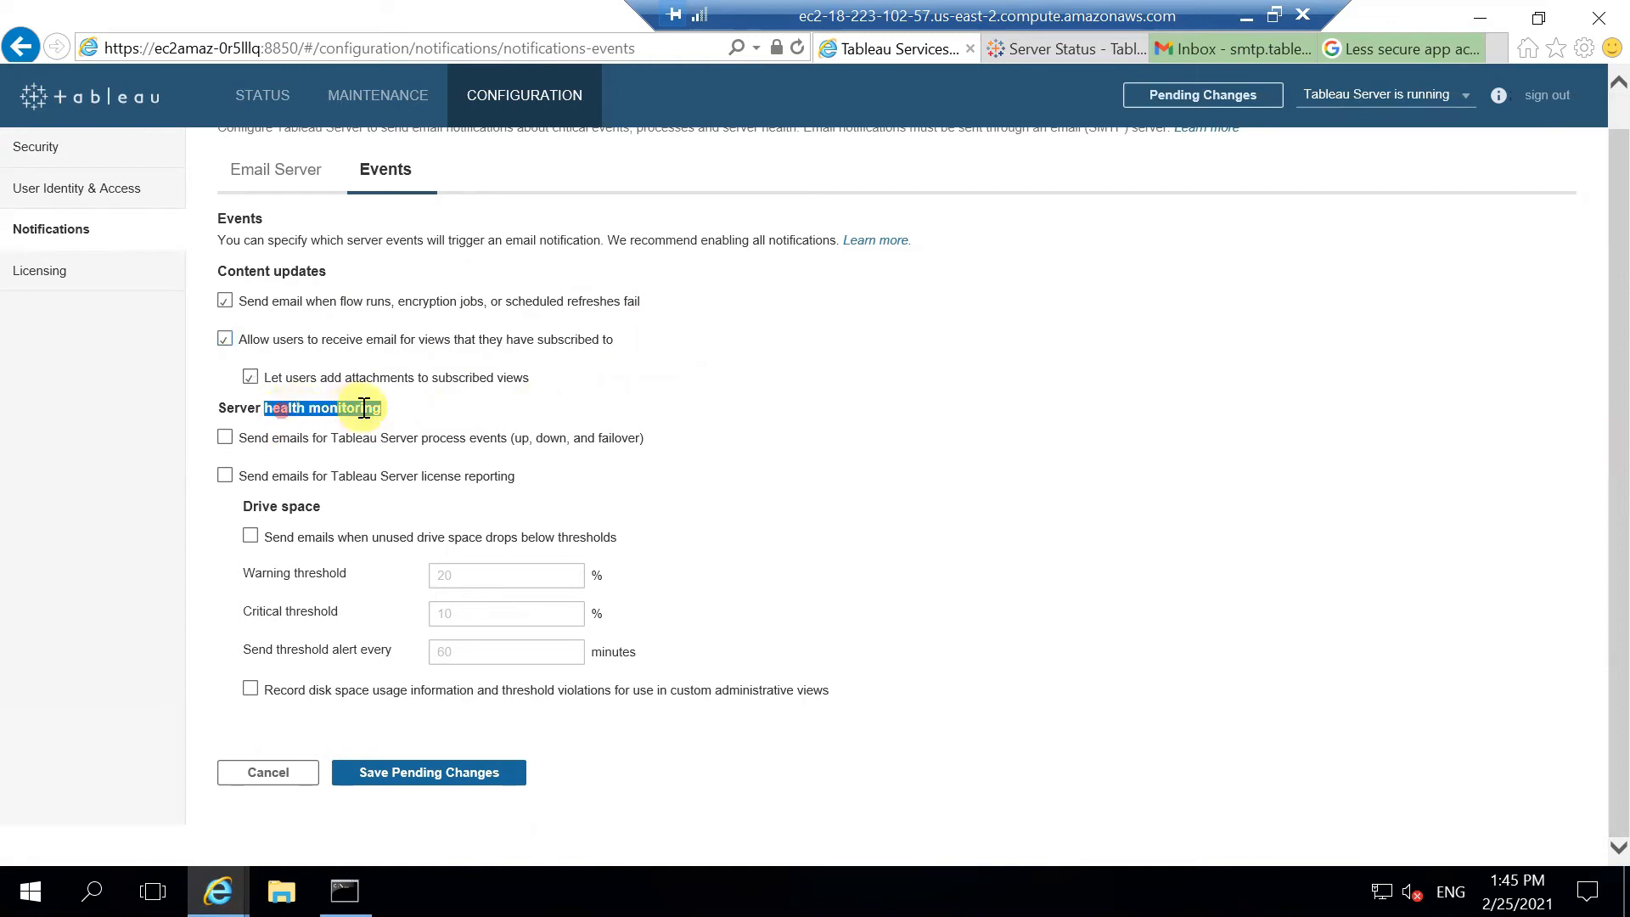
{"action": "left_click", "coordinate": [225, 437]}
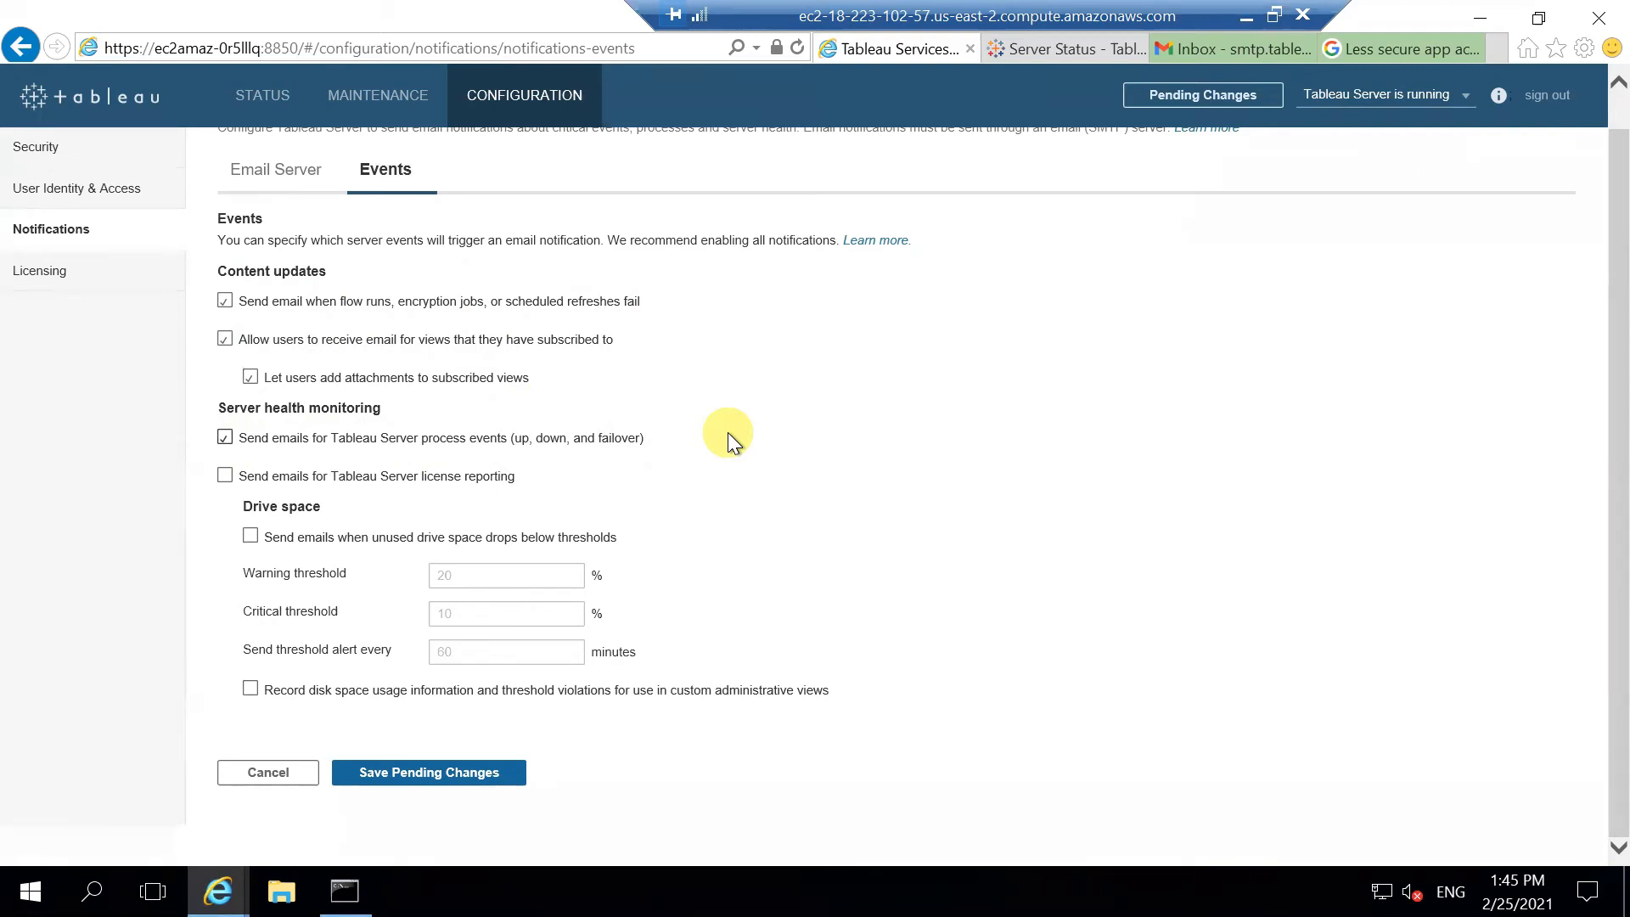
{"action": "left_click", "coordinate": [324, 477]}
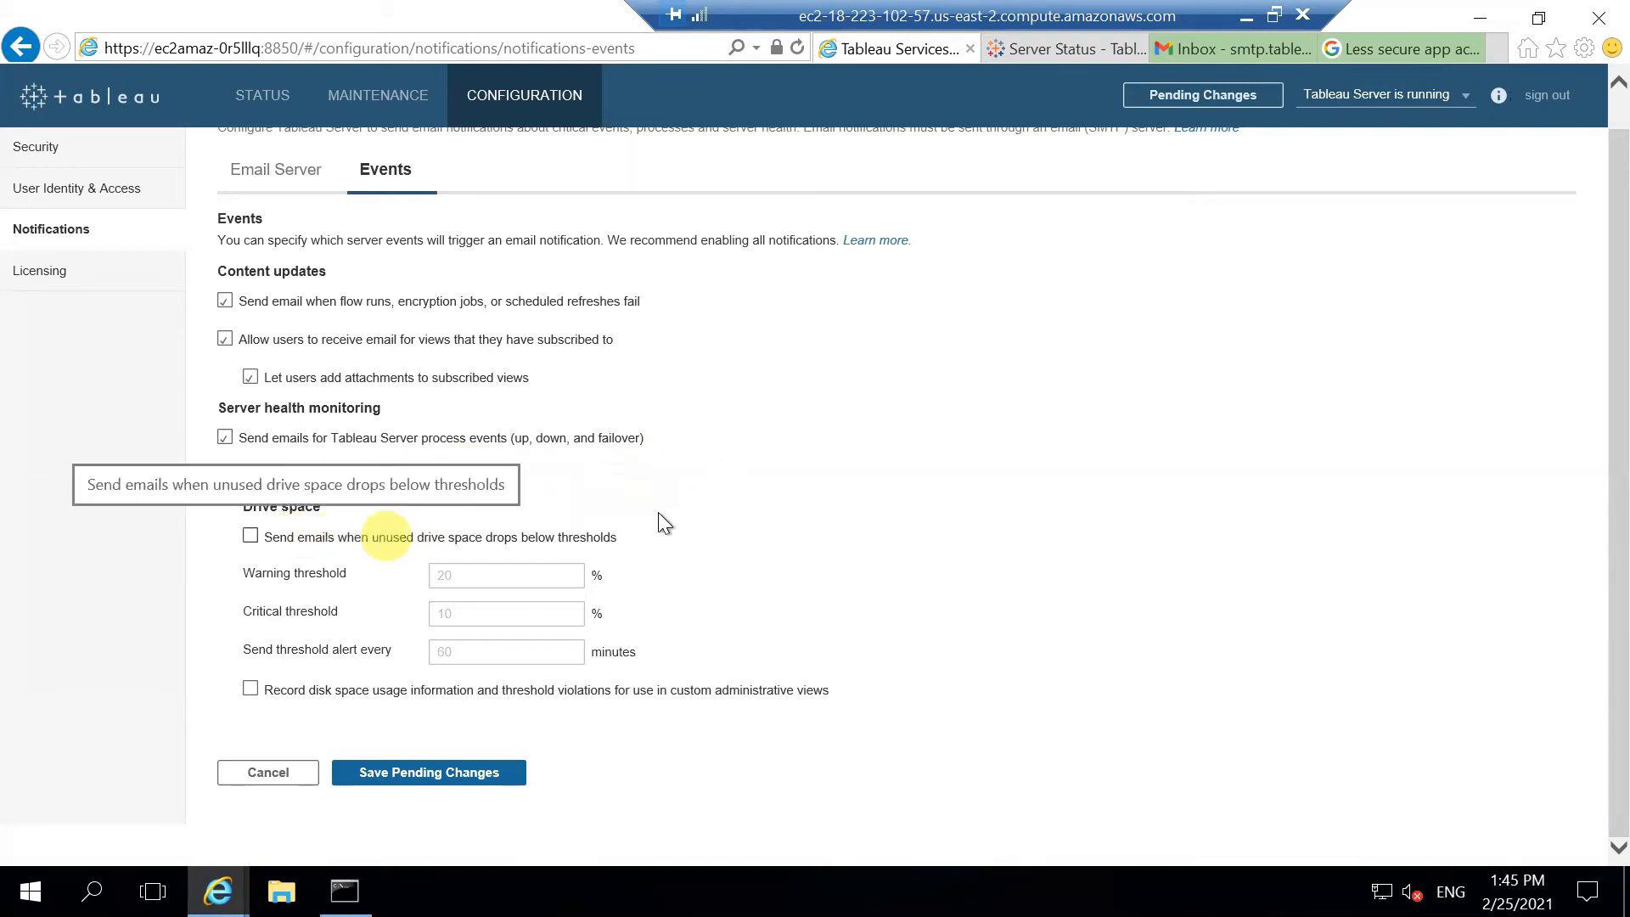
{"action": "left_click", "coordinate": [354, 536]}
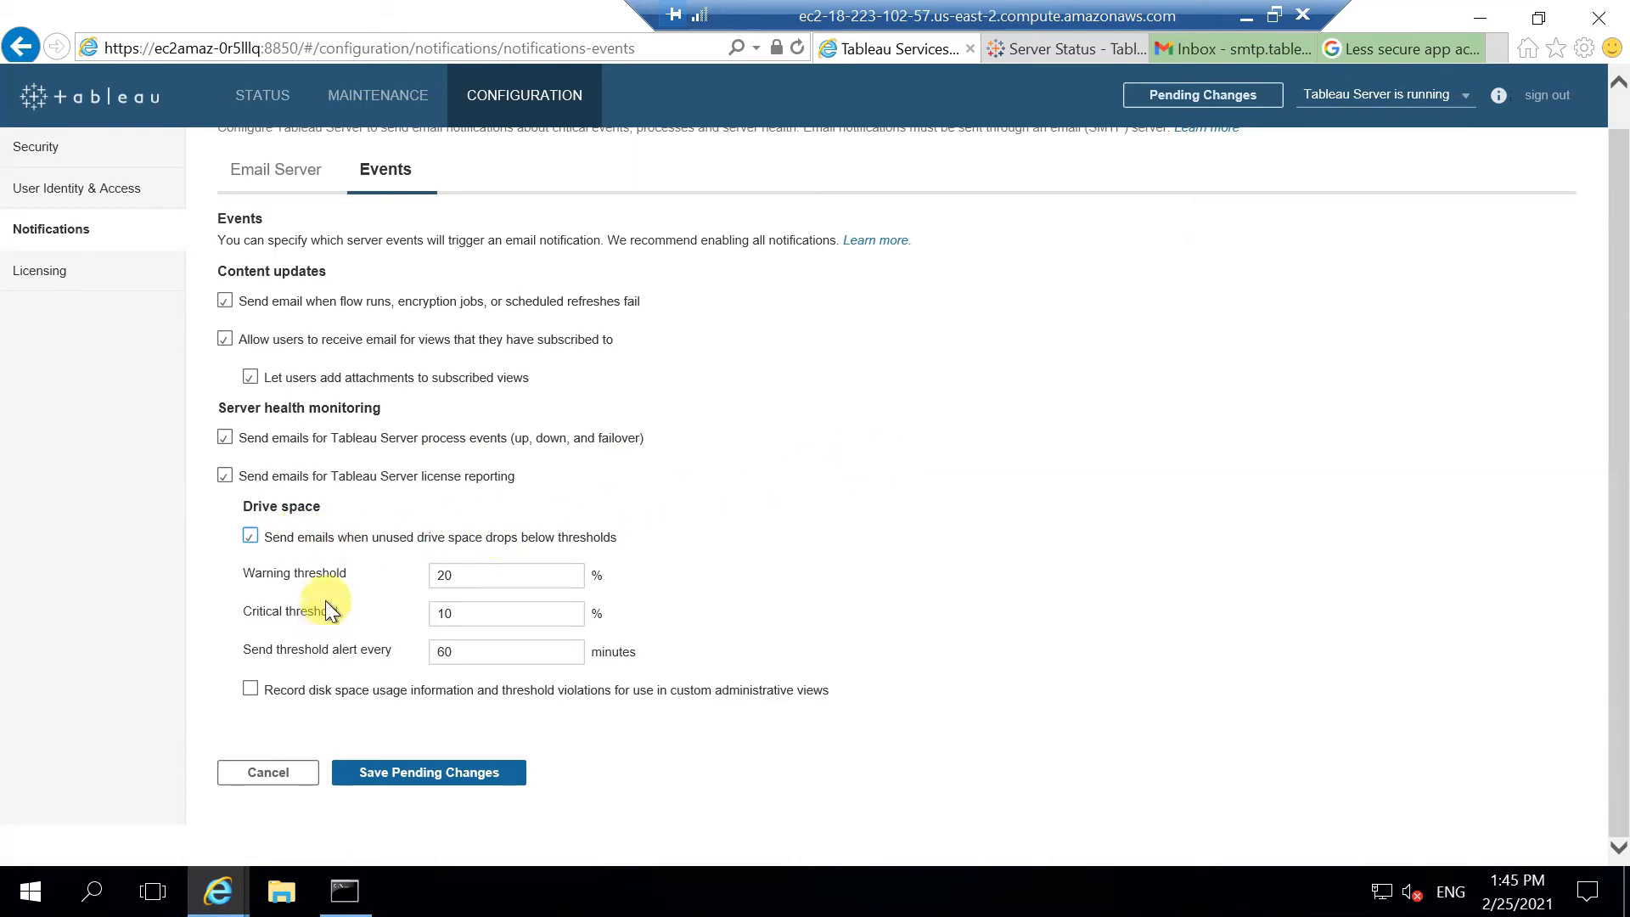
{"action": "left_click", "coordinate": [287, 692]}
{"action": "left_click", "coordinate": [461, 774]}
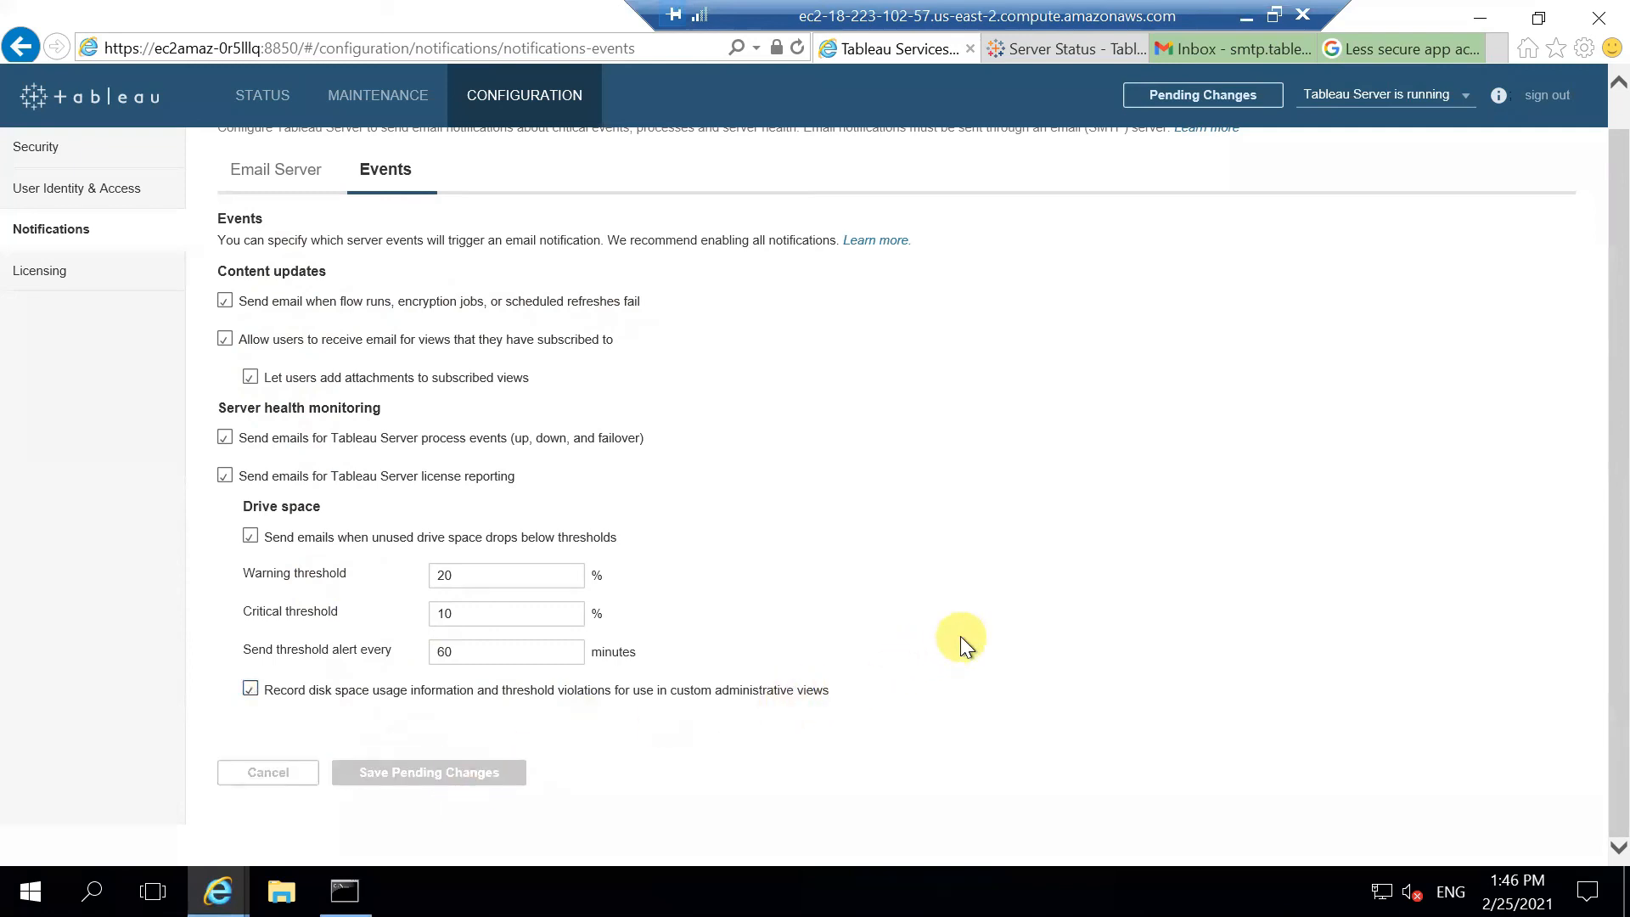
{"action": "left_click", "coordinate": [292, 167]}
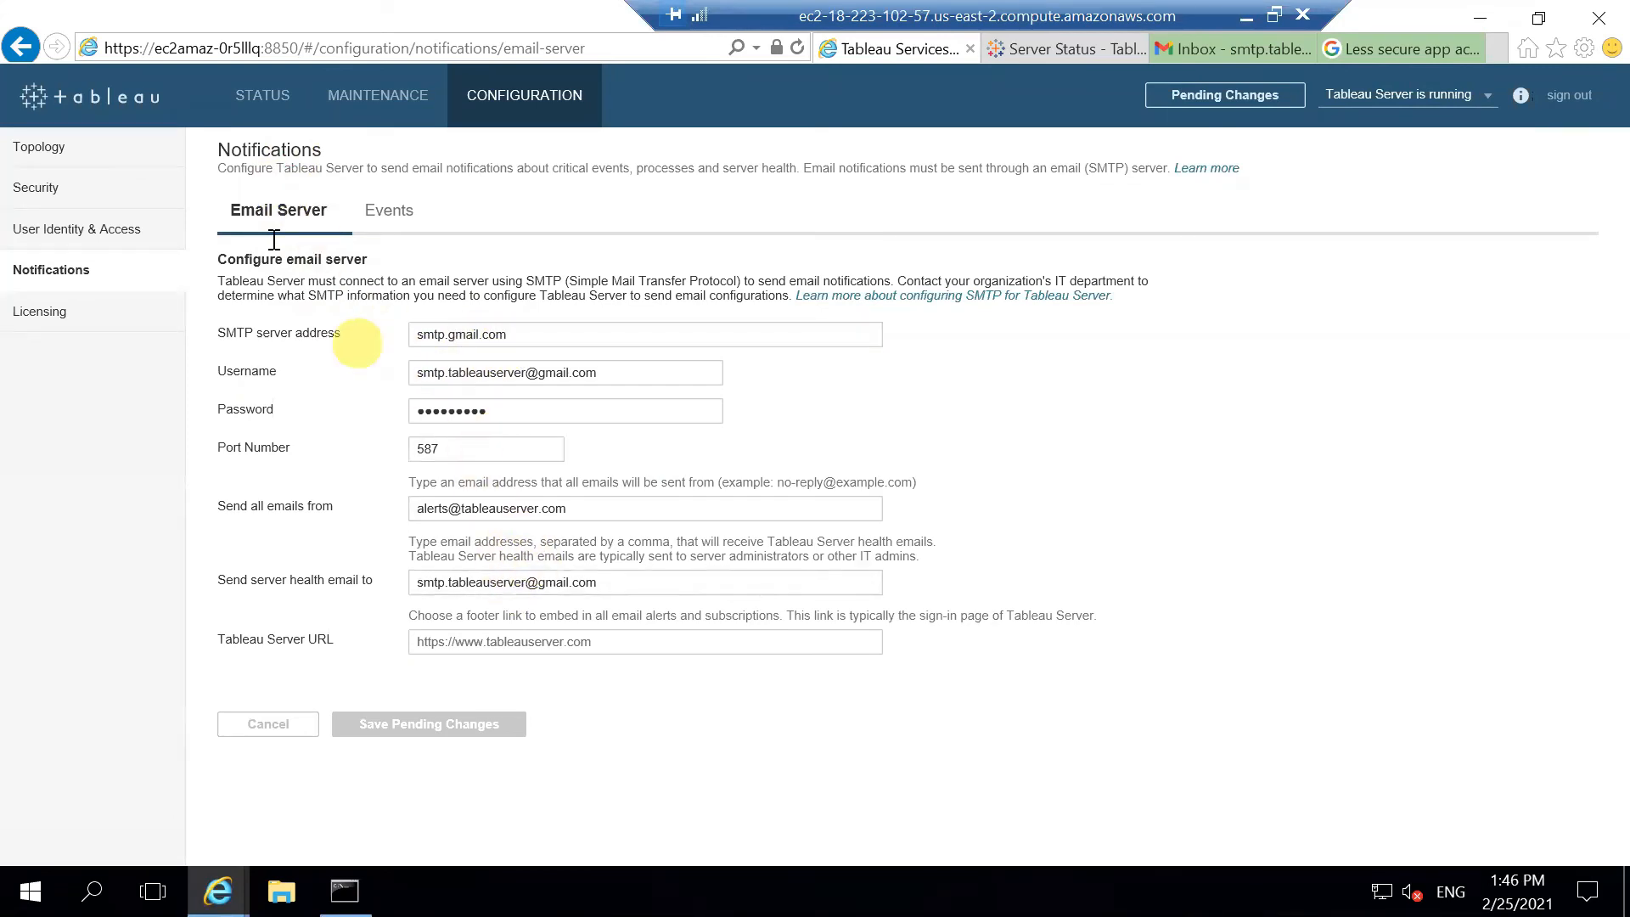
{"action": "left_click", "coordinate": [390, 212]}
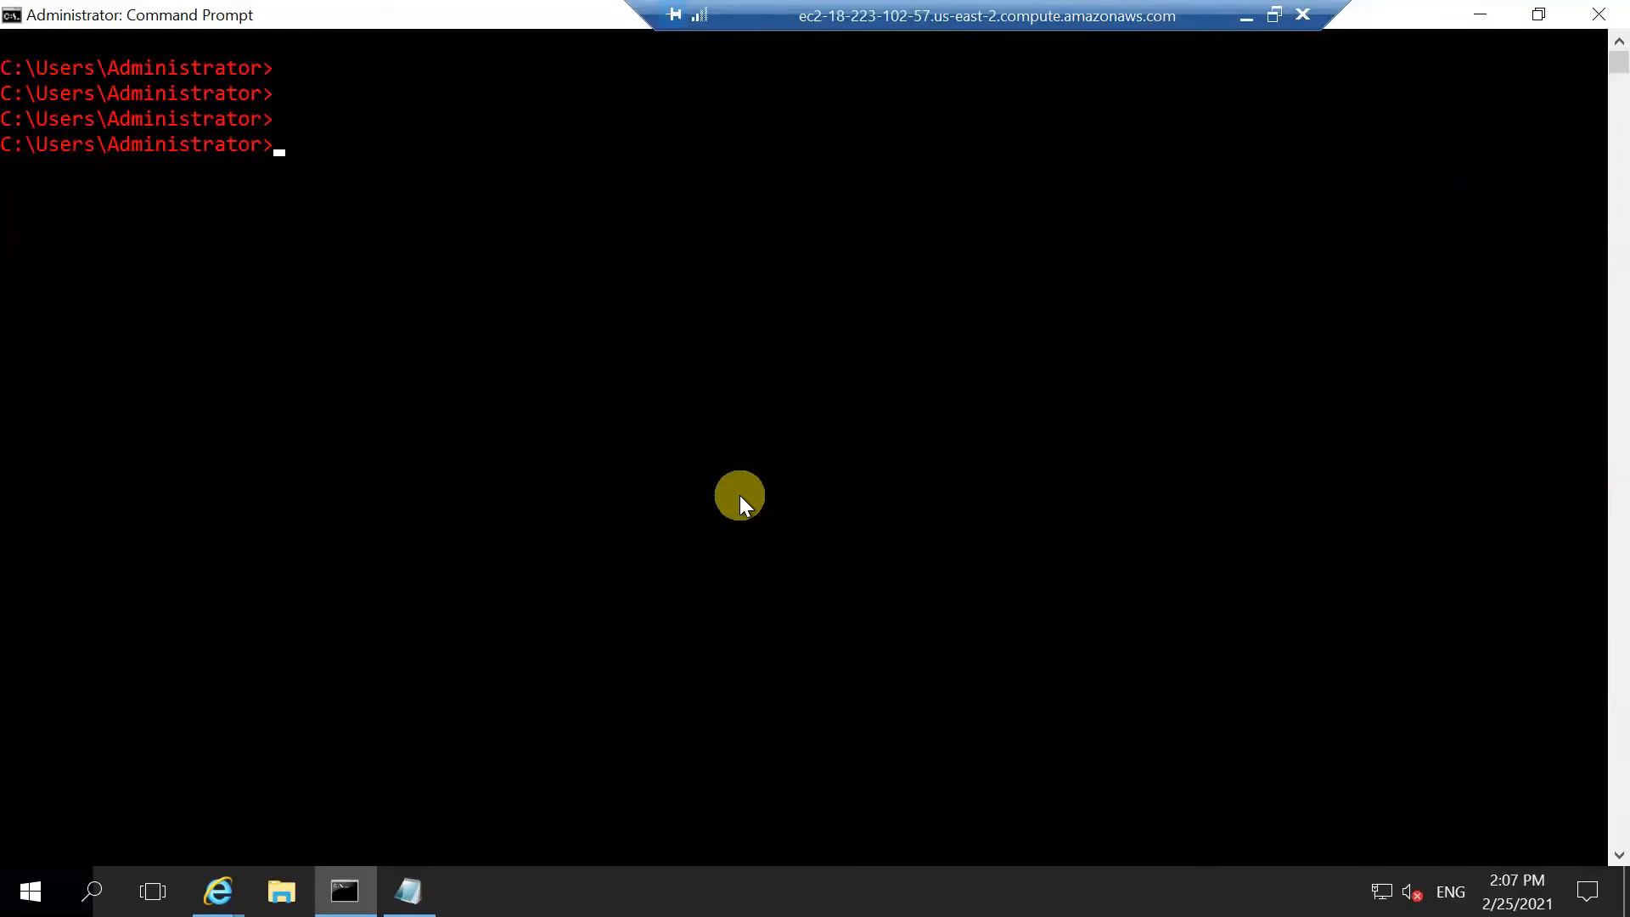
Step: Run tsm configuration set -k svcmonitor.notification.smtp.ssl_enabled -v true in Command Prompt
{"action": "right_click", "coordinate": [741, 496]}
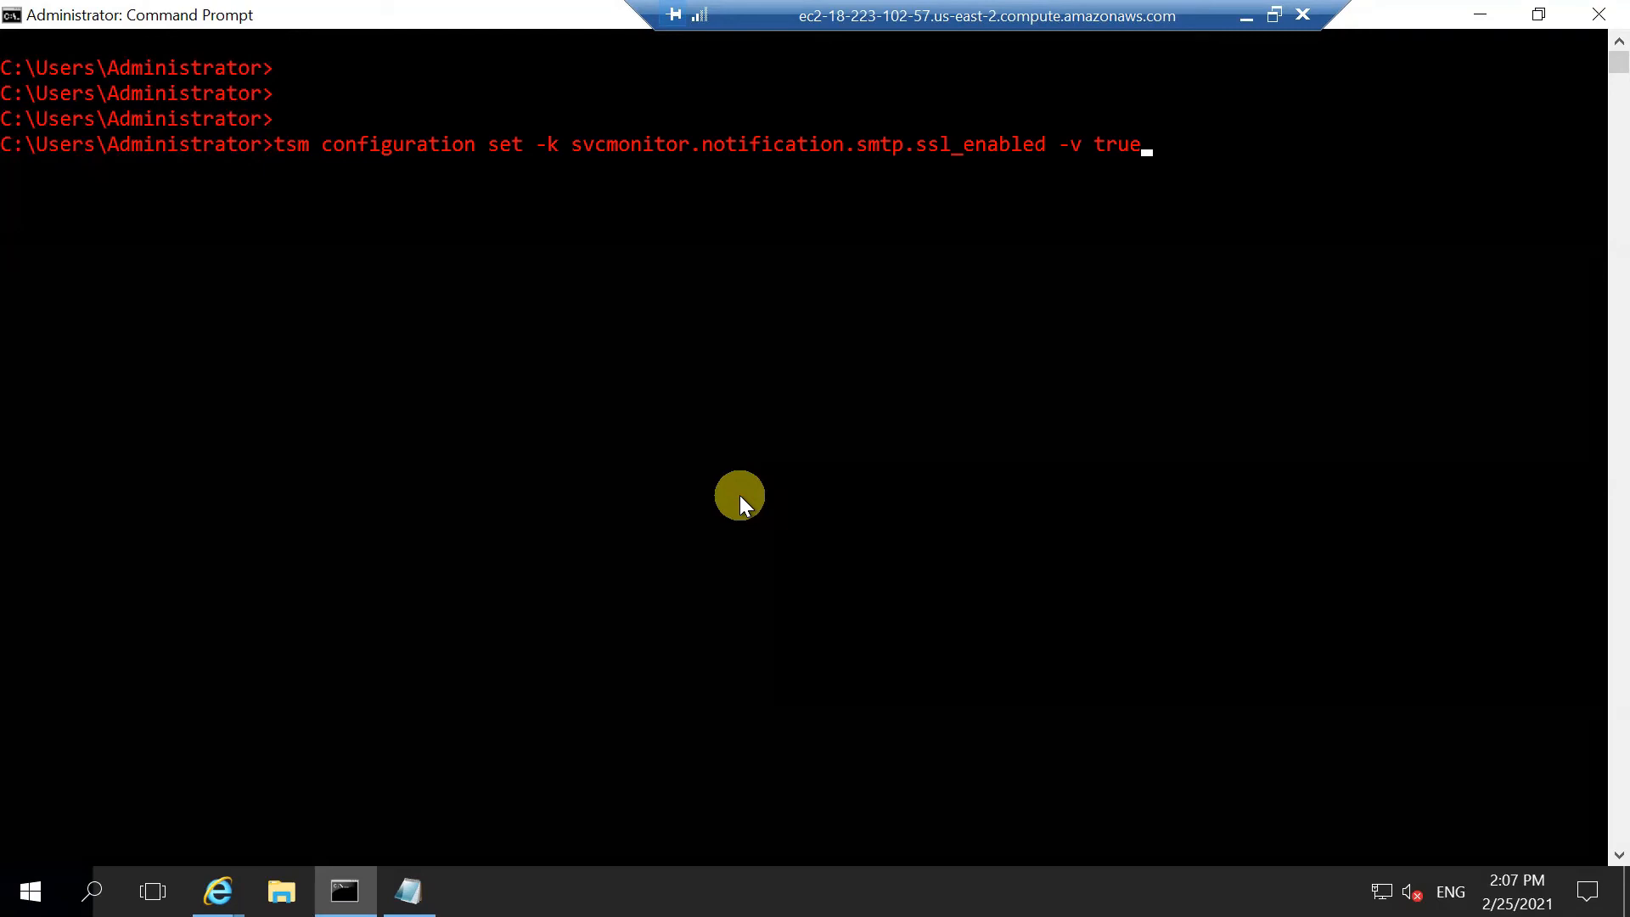
{"action": "key", "text": "Return"}
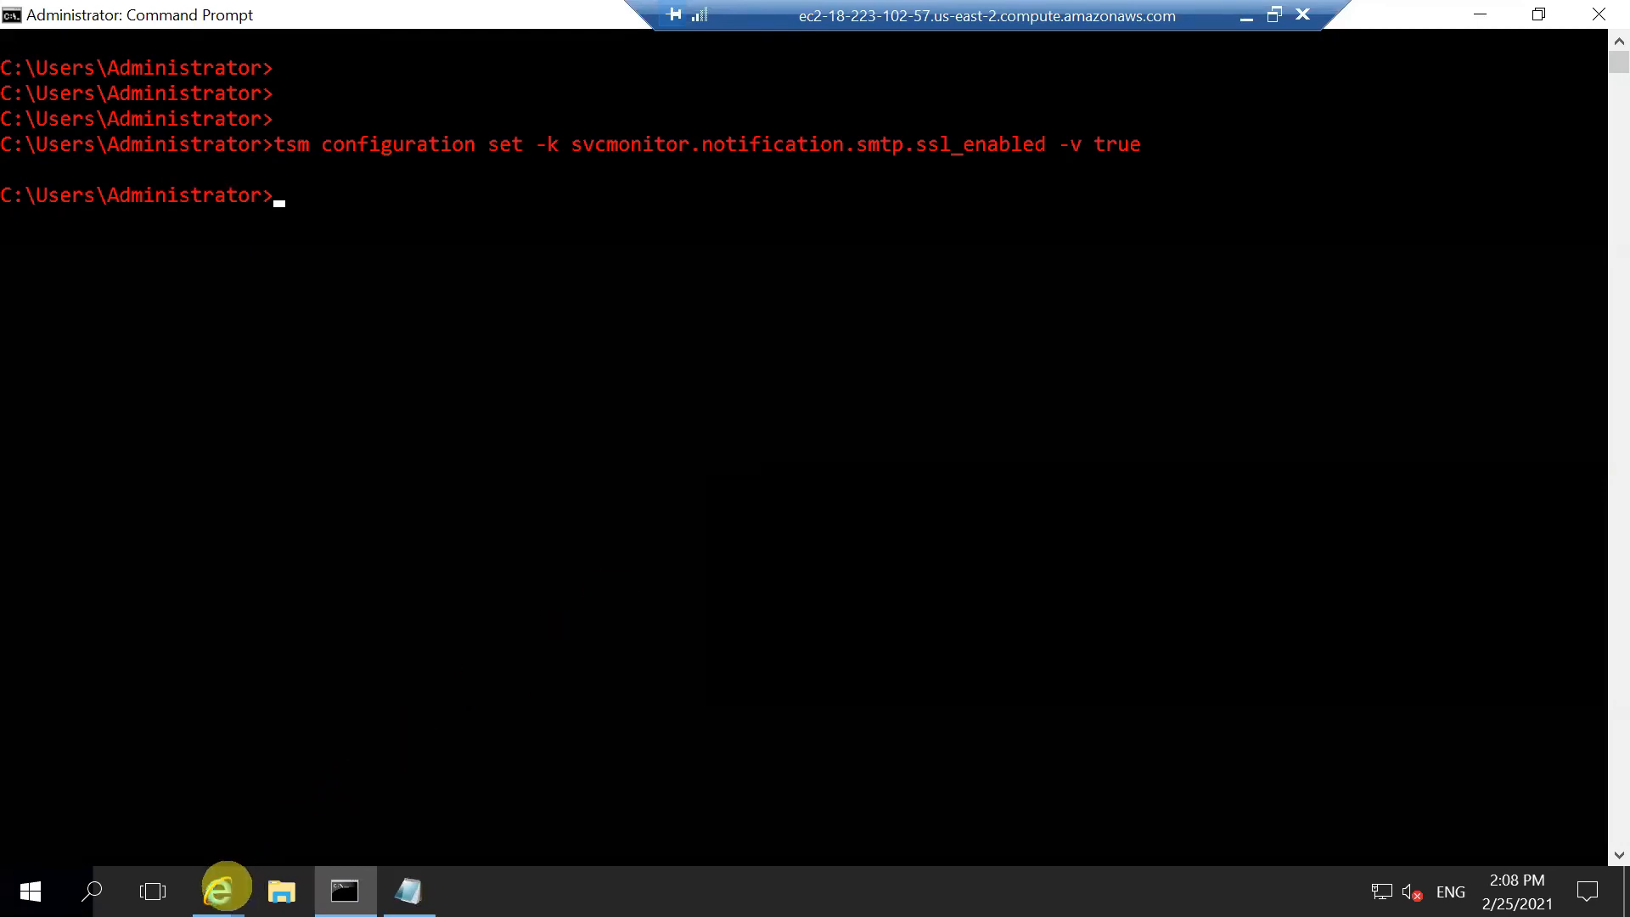
{"action": "left_click", "coordinate": [218, 891]}
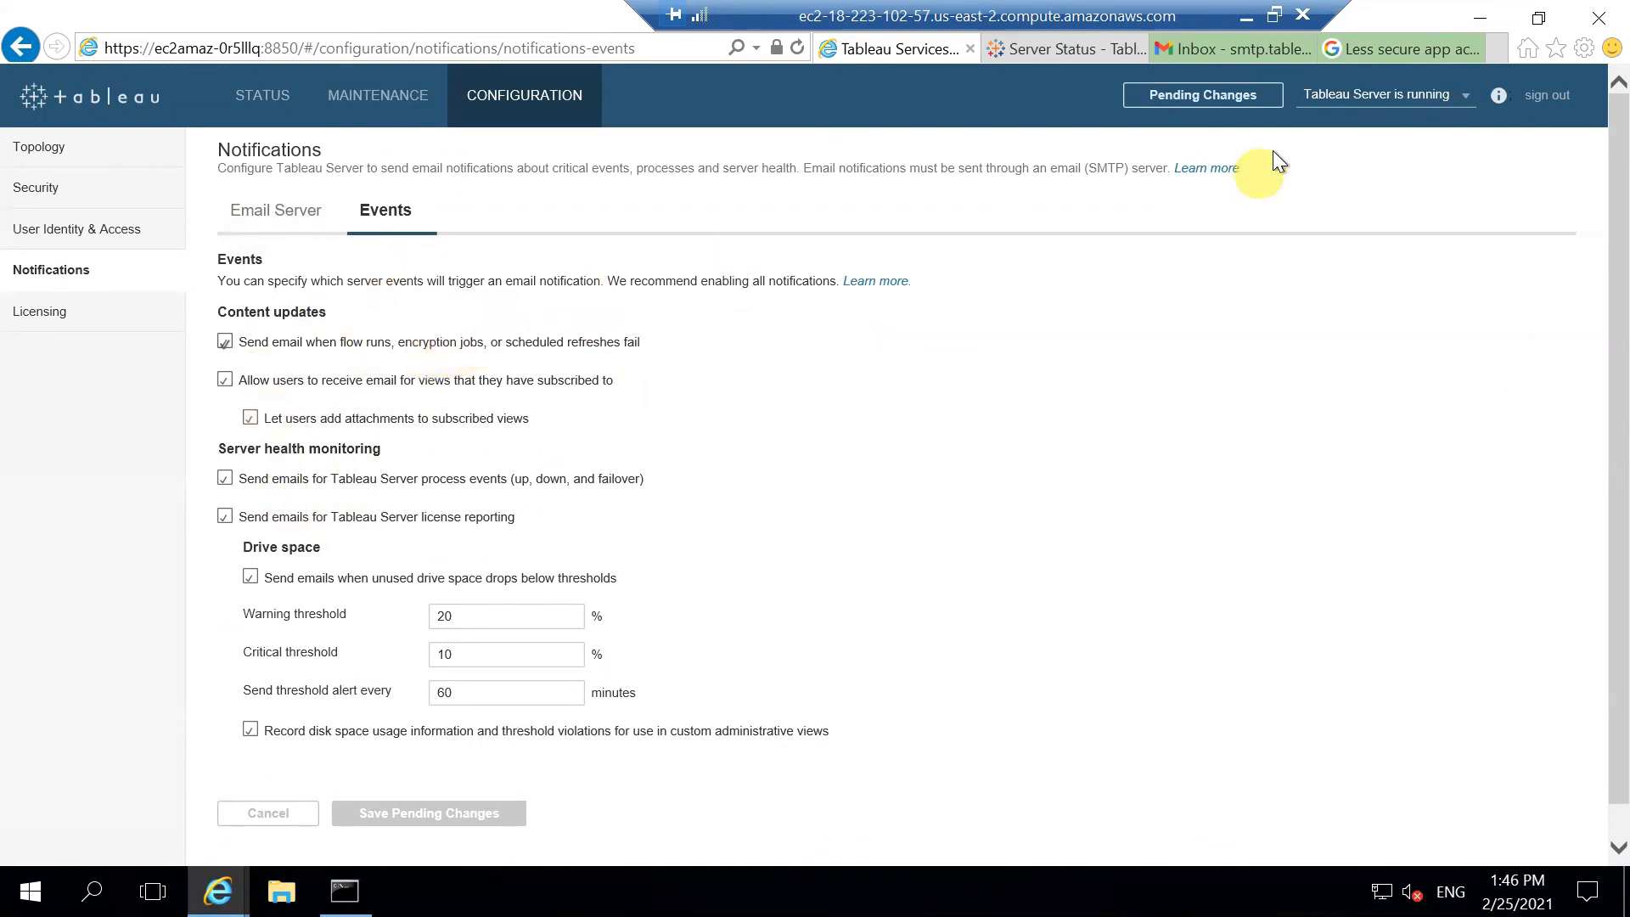
Step: Review the pending SMTP, port 587 and notification changes, then apply them with a restart
{"action": "left_click", "coordinate": [1255, 98]}
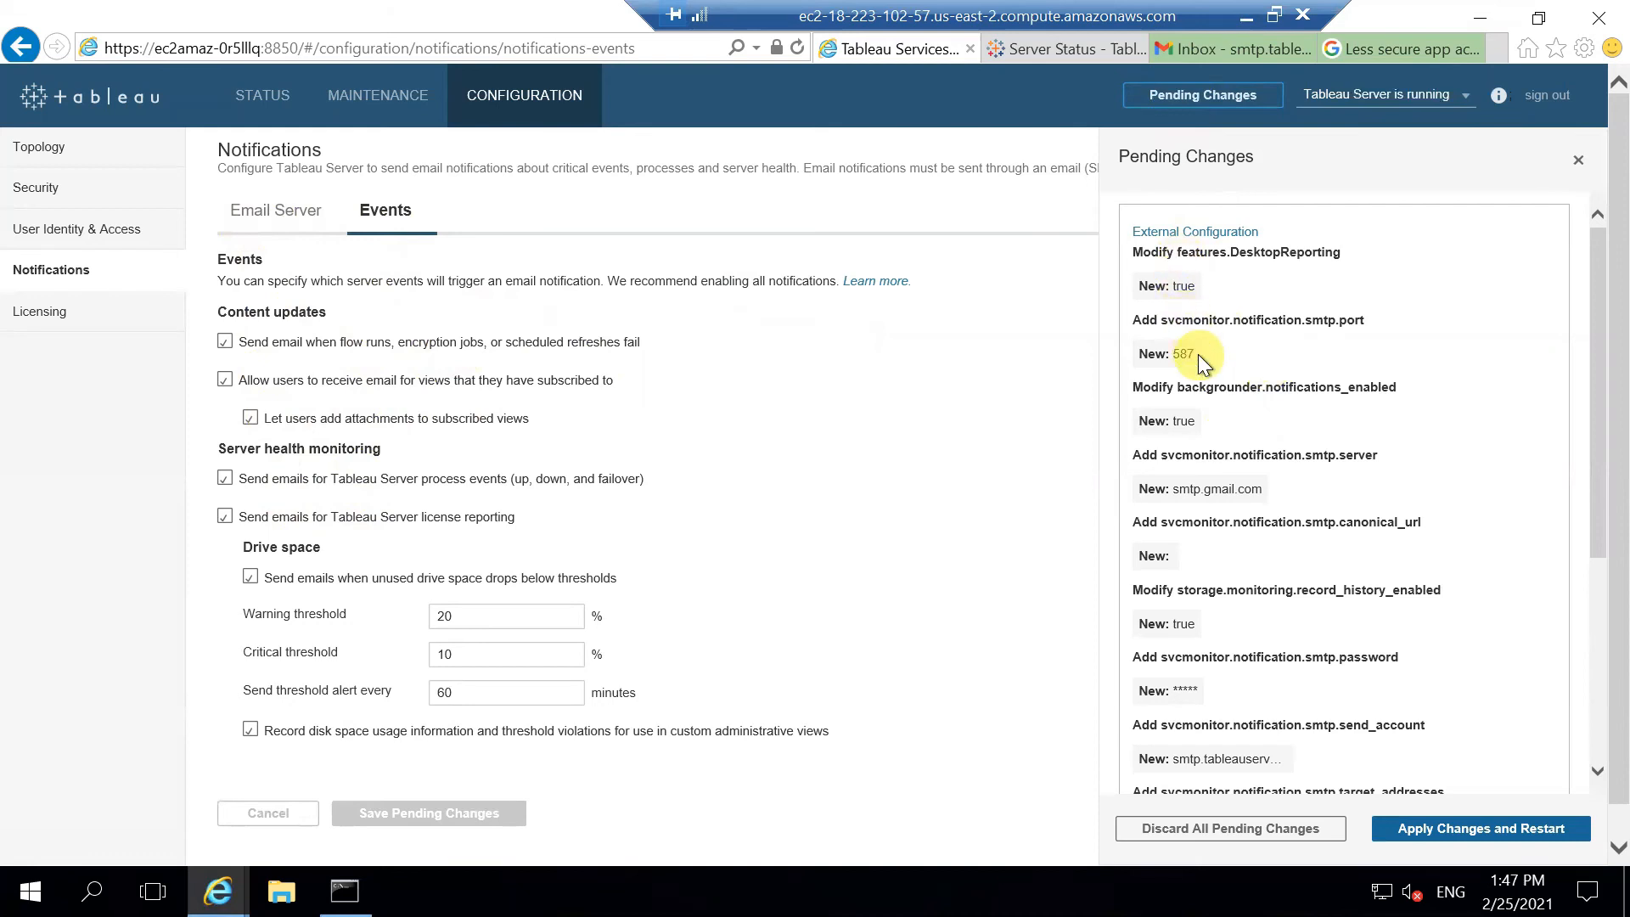
{"action": "scroll", "coordinate": [1205, 408], "scroll_direction": "down", "scroll_amount": 1}
{"action": "scroll", "coordinate": [1217, 567], "scroll_direction": "down", "scroll_amount": 1}
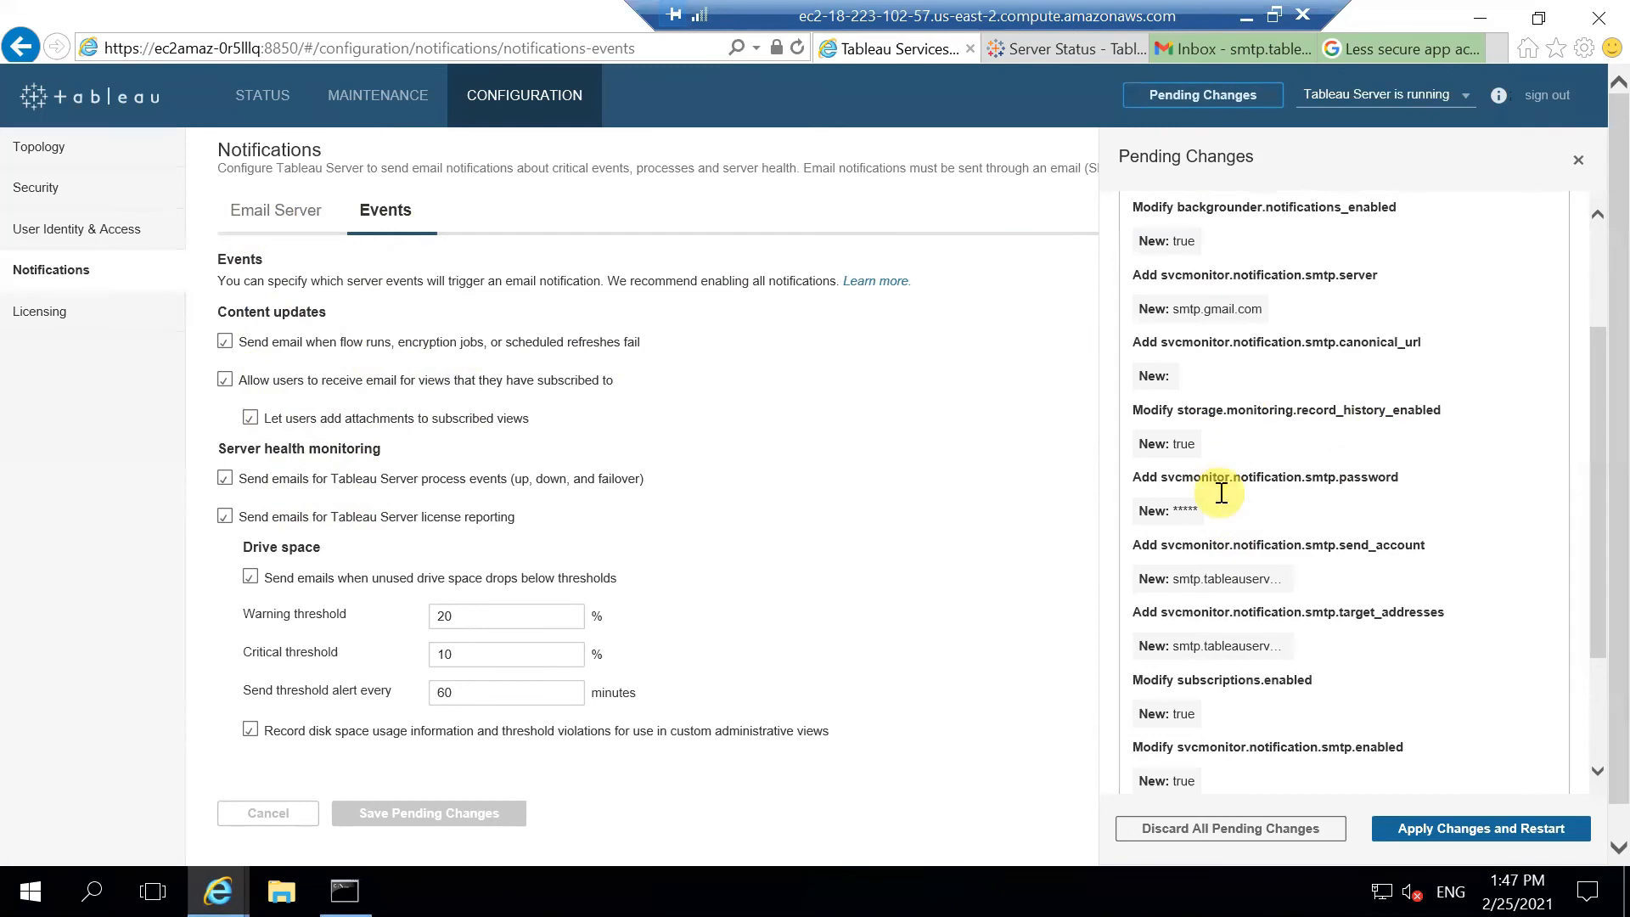
{"action": "scroll", "coordinate": [1221, 492], "scroll_direction": "down", "scroll_amount": 2}
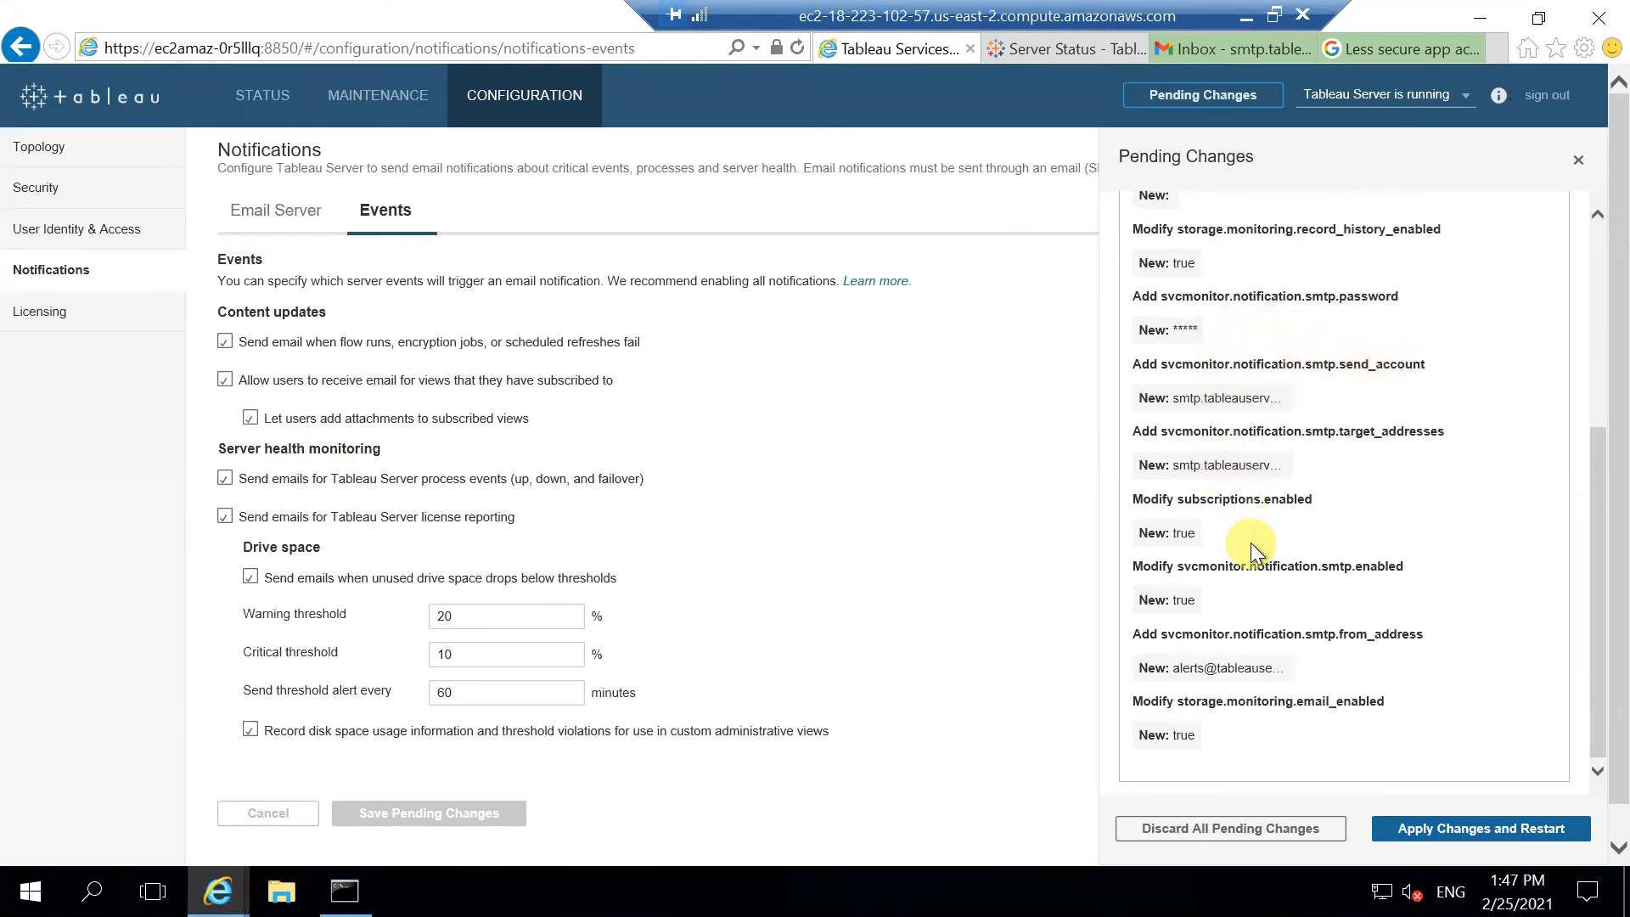
{"action": "scroll", "coordinate": [1251, 543], "scroll_direction": "down", "scroll_amount": 1}
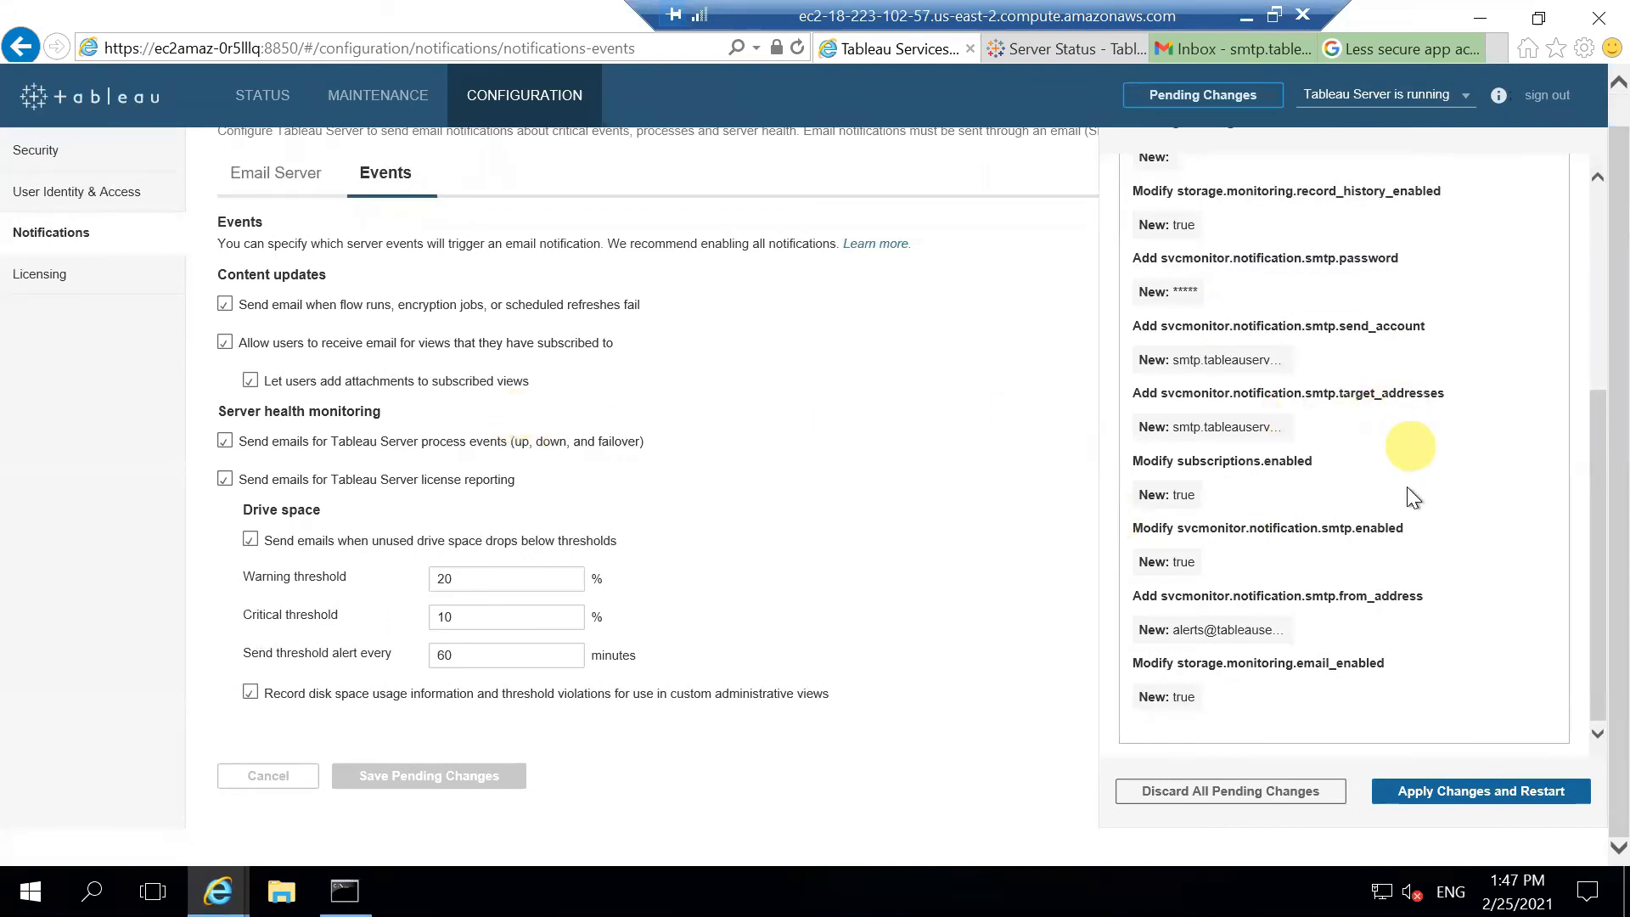
{"action": "left_click", "coordinate": [1481, 793]}
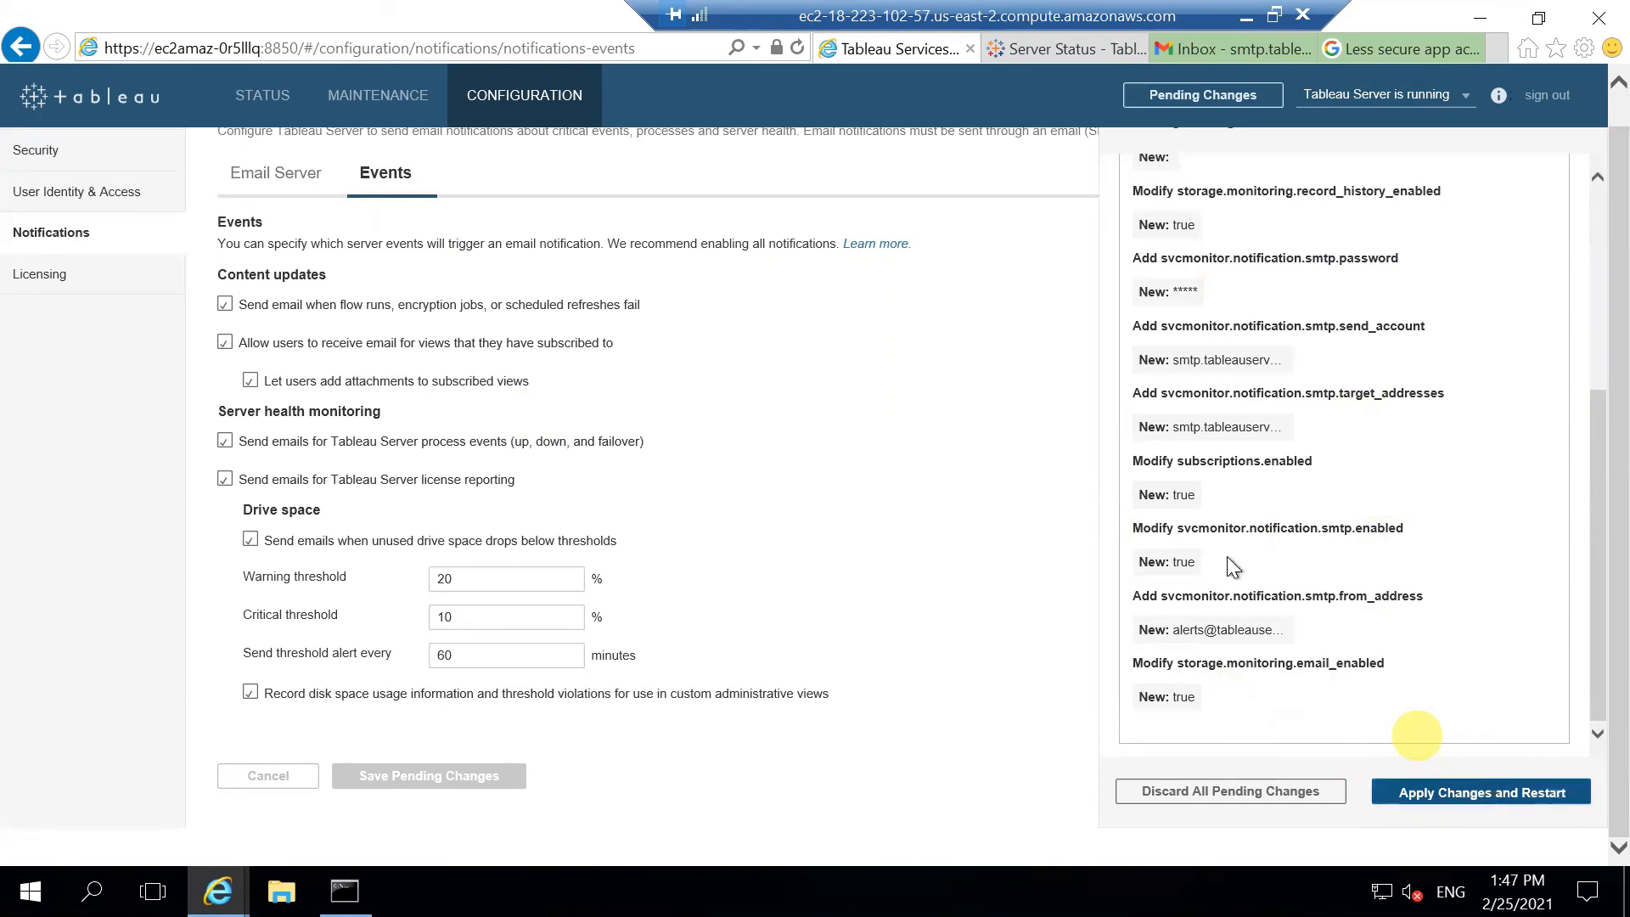
Step: Confirm the restart and let the changes apply through step 13 of 13
{"action": "left_click", "coordinate": [989, 516]}
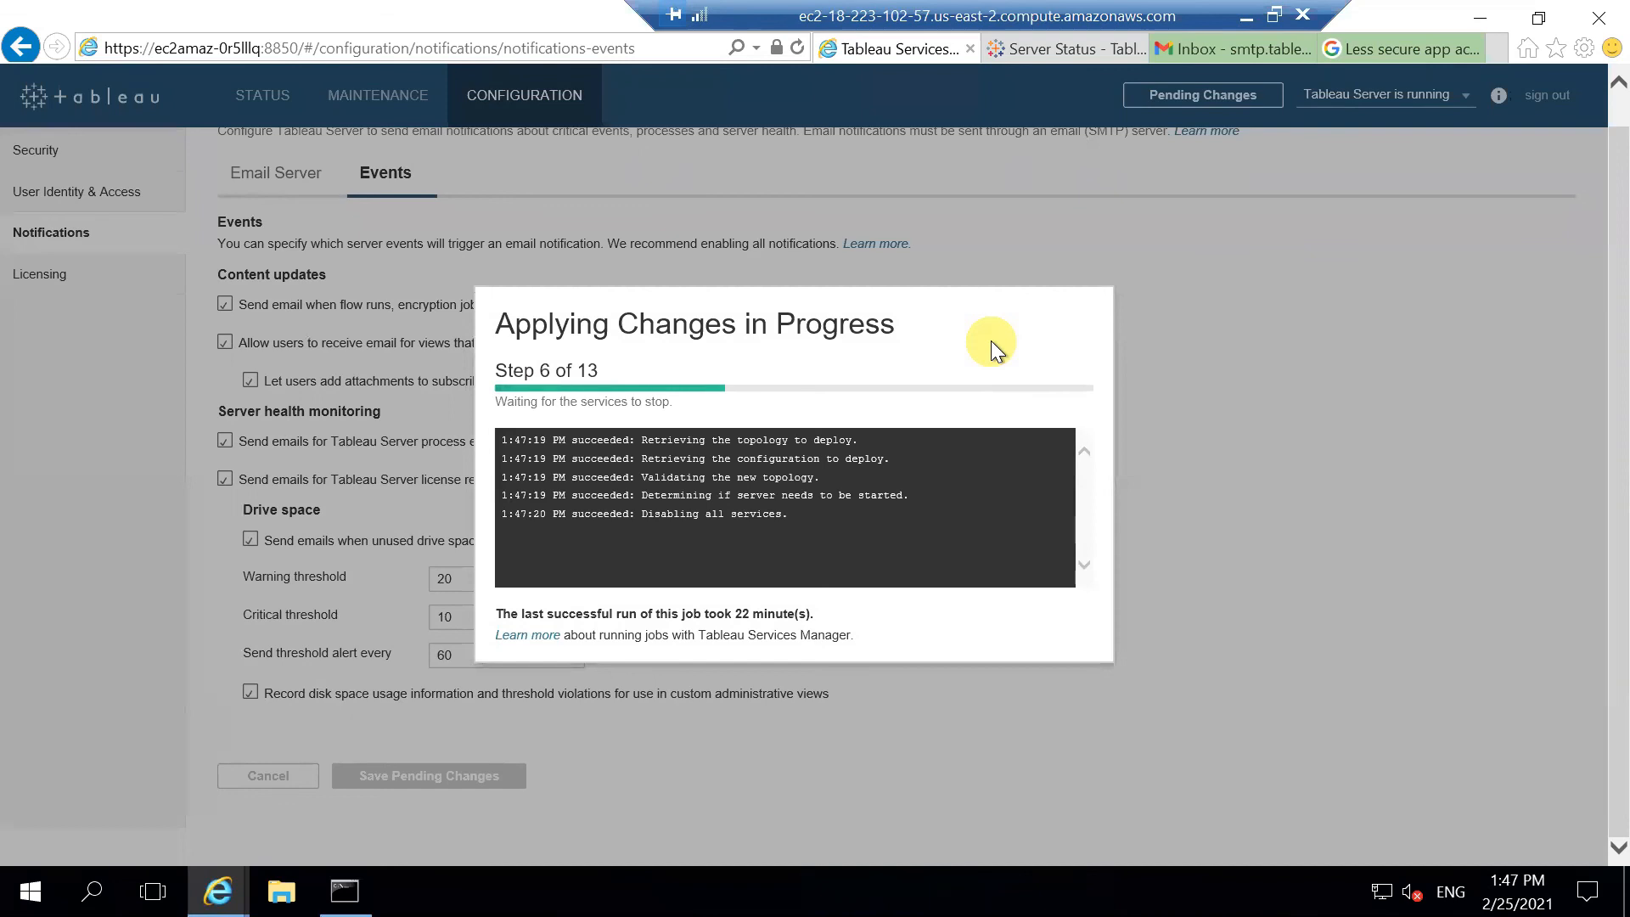
{"action": "left_click_drag", "start_coordinate": [547, 613], "coordinate": [831, 613]}
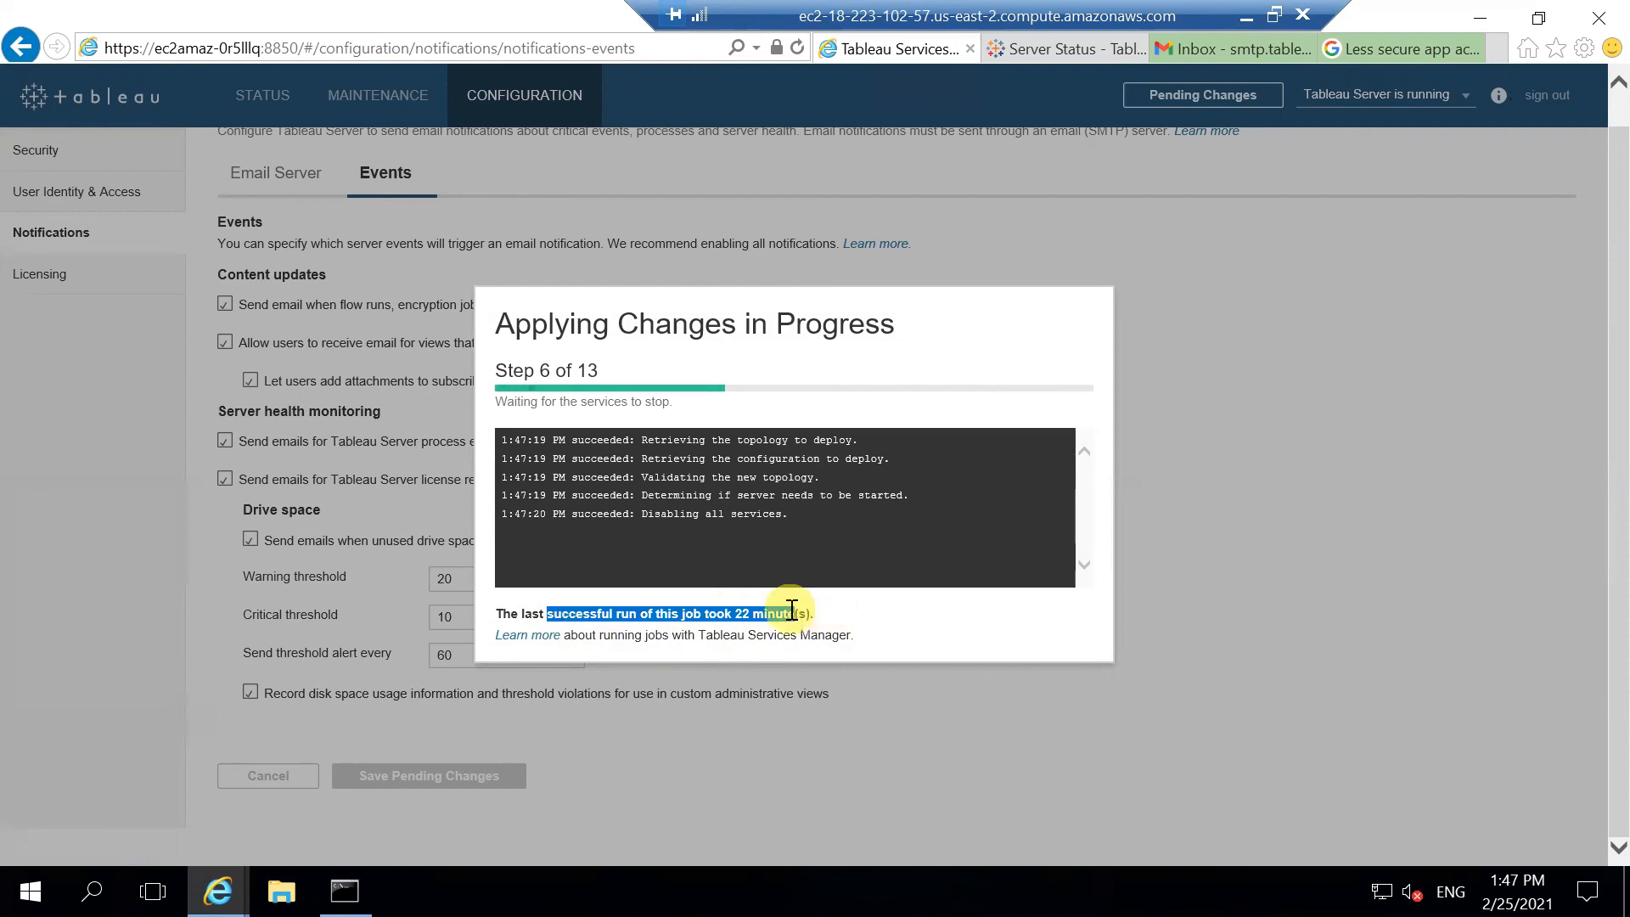
{"action": "left_click", "coordinate": [792, 610]}
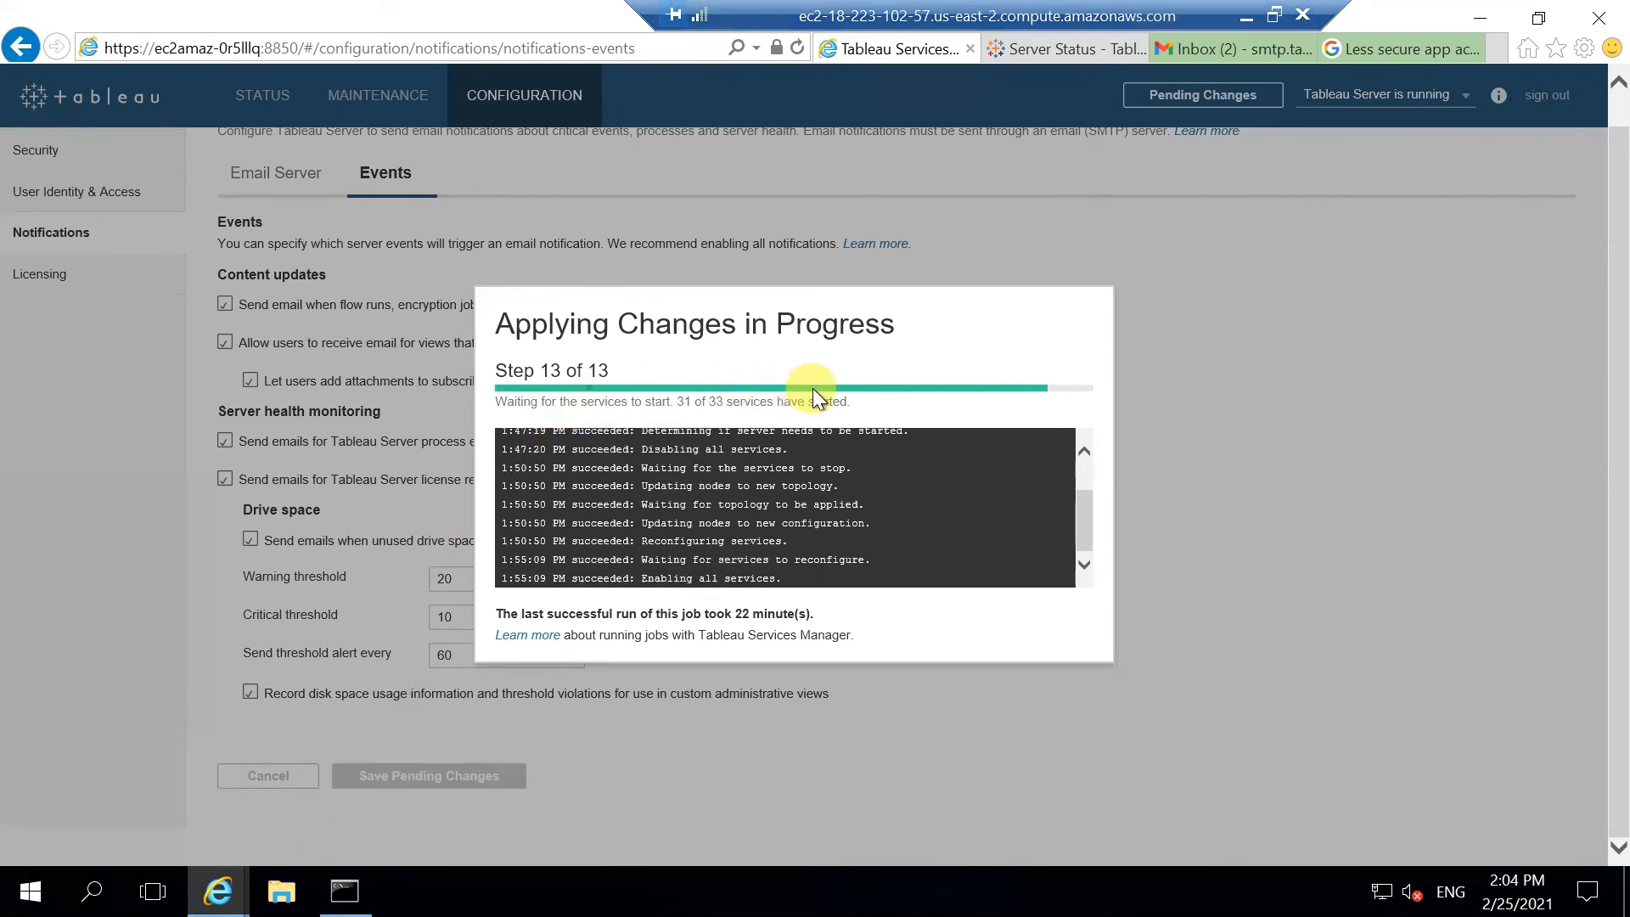
Step: In Gmail, read the Tableau Server low disk space warning email and return to the inbox
{"action": "left_click", "coordinate": [1222, 49]}
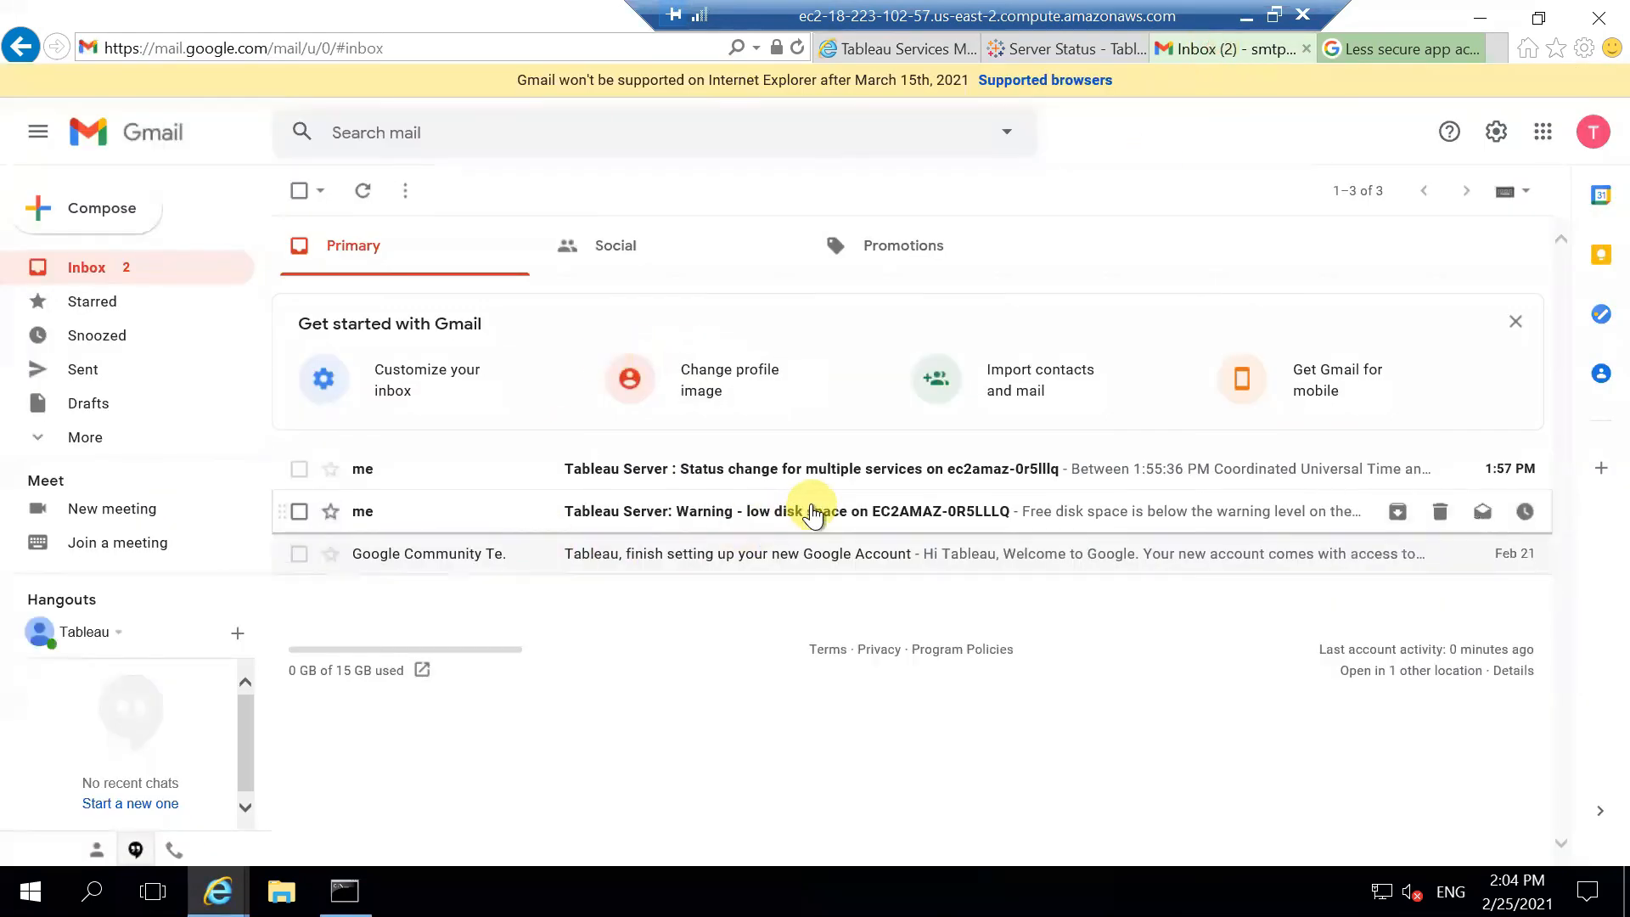
{"action": "left_click", "coordinate": [772, 520]}
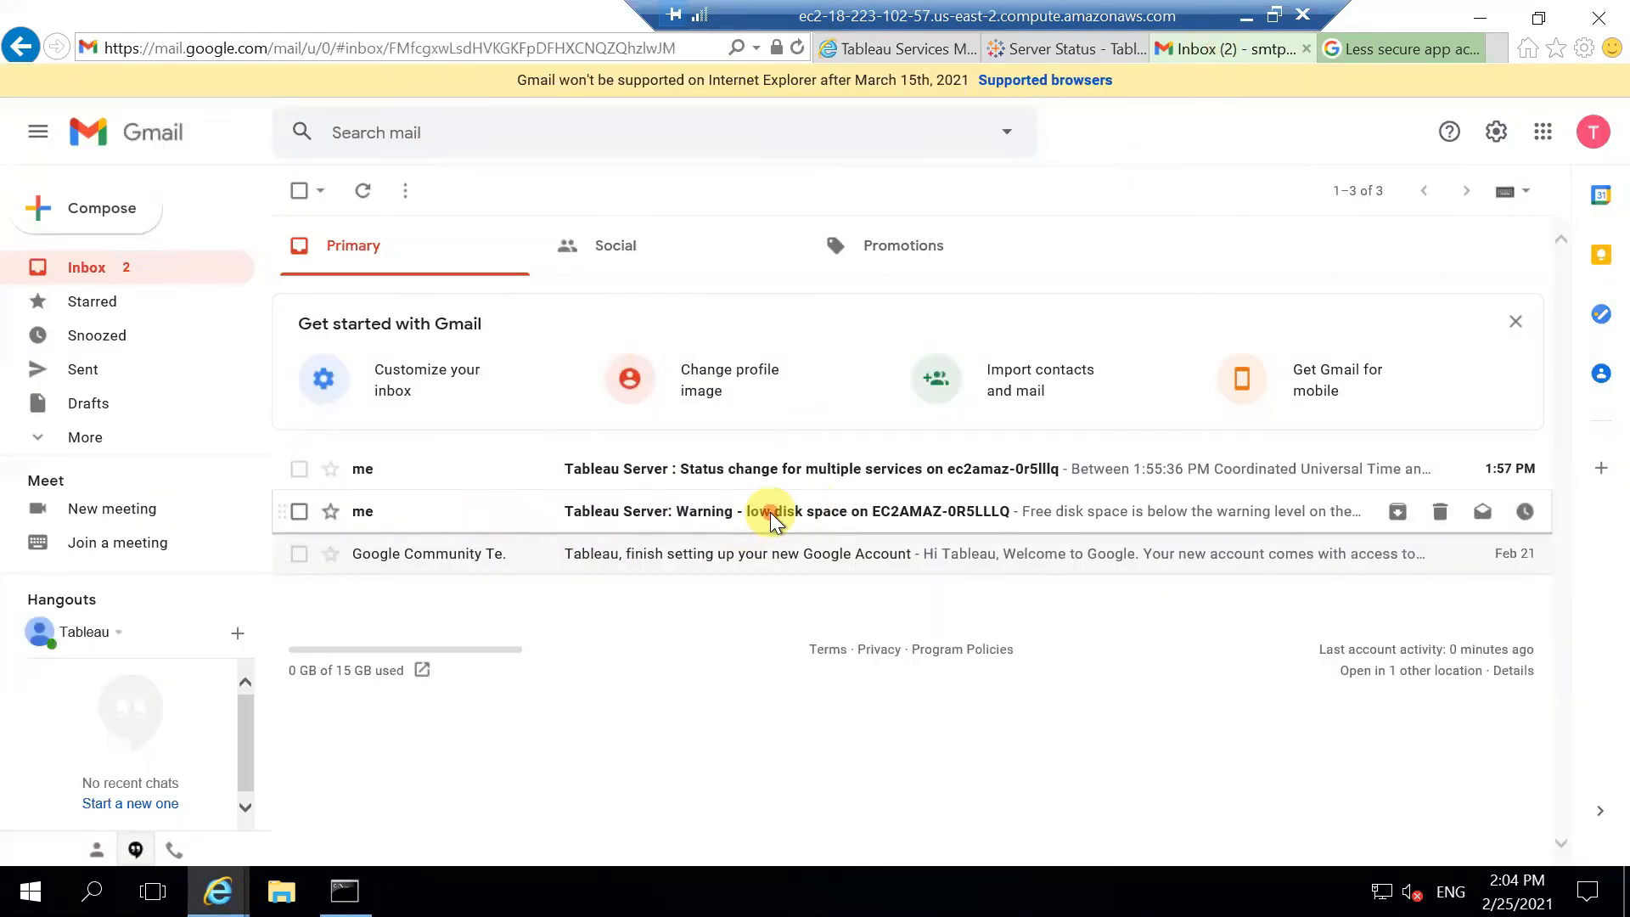
{"action": "left_click_drag", "start_coordinate": [520, 254], "coordinate": [923, 253]}
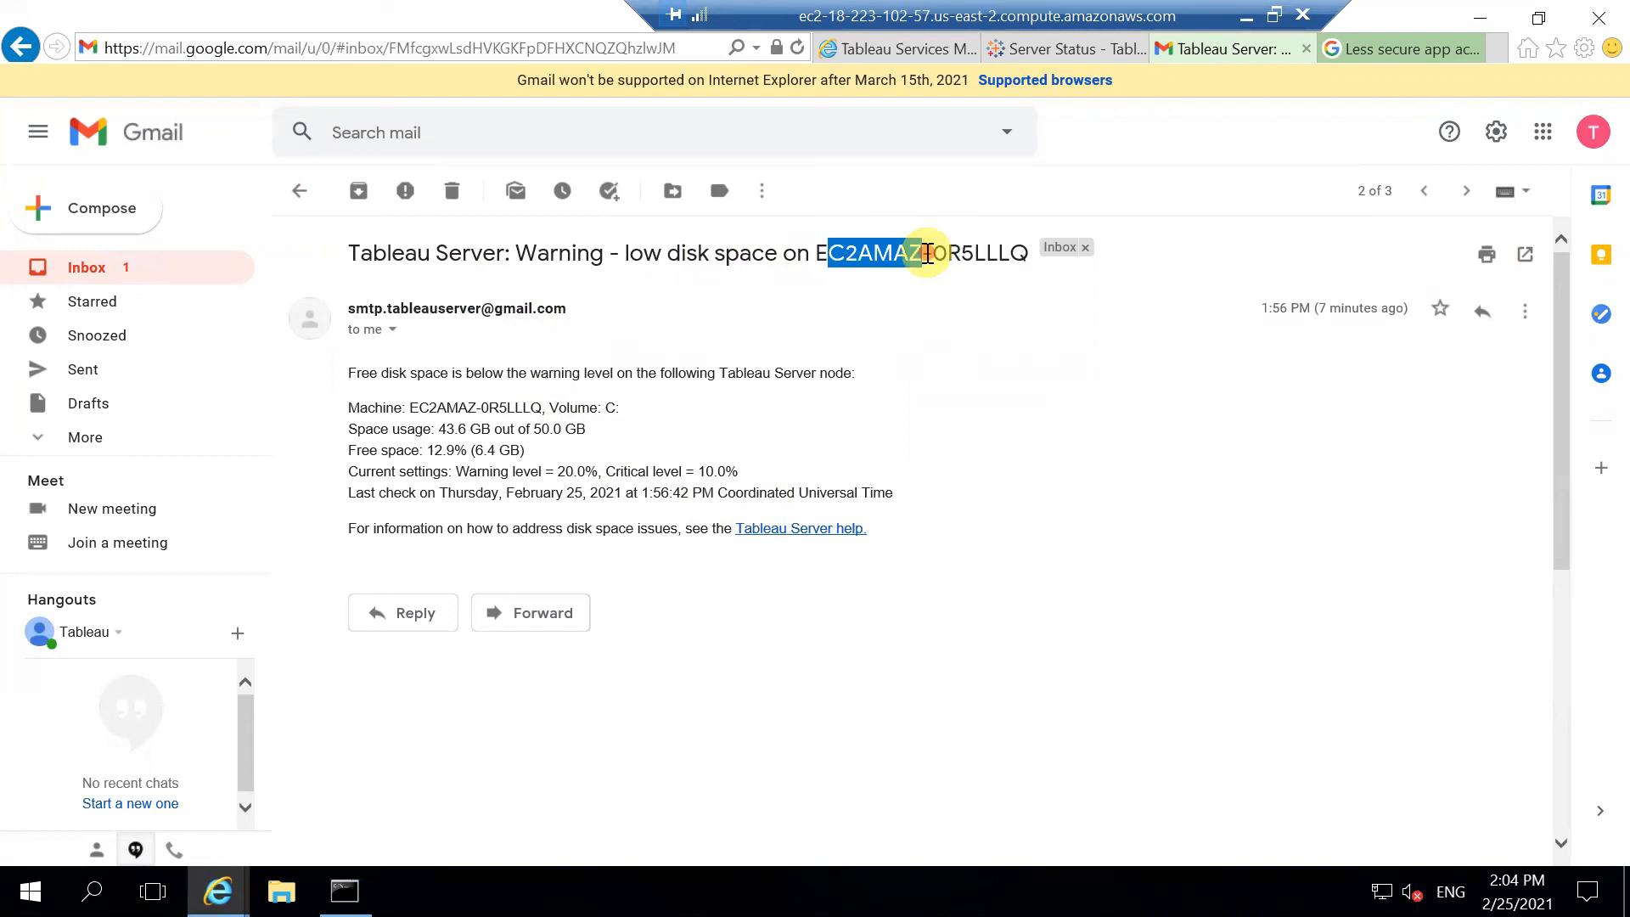
{"action": "left_click", "coordinate": [924, 253]}
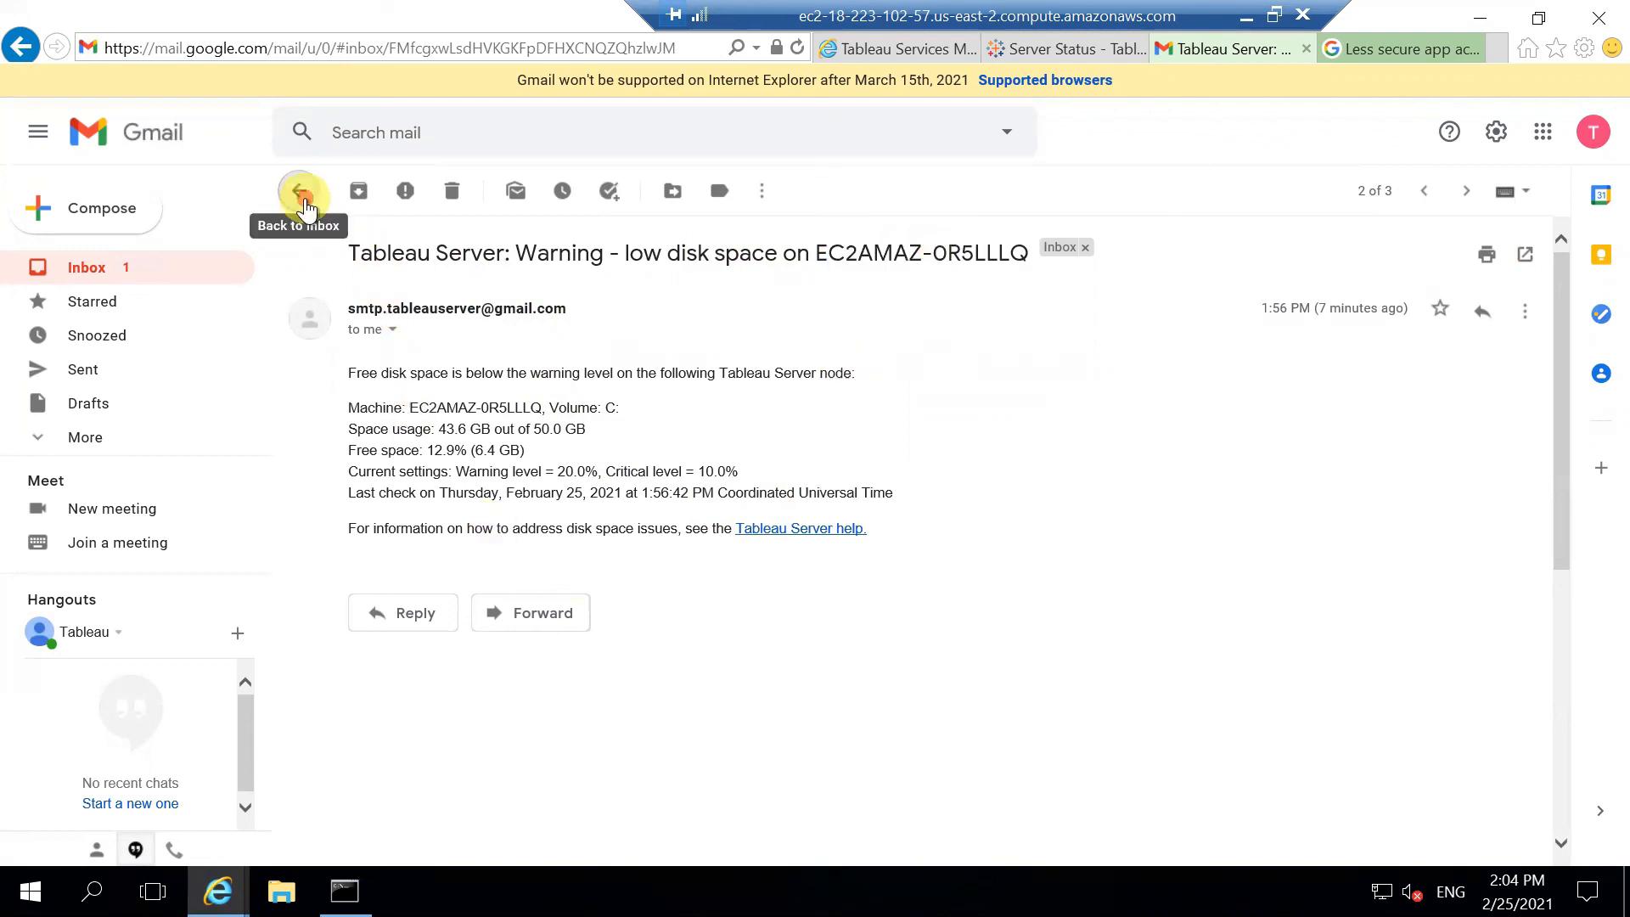
{"action": "left_click", "coordinate": [301, 192]}
Step: Read the Tableau Server service status change alert email, then return to the inbox
{"action": "left_click", "coordinate": [709, 480]}
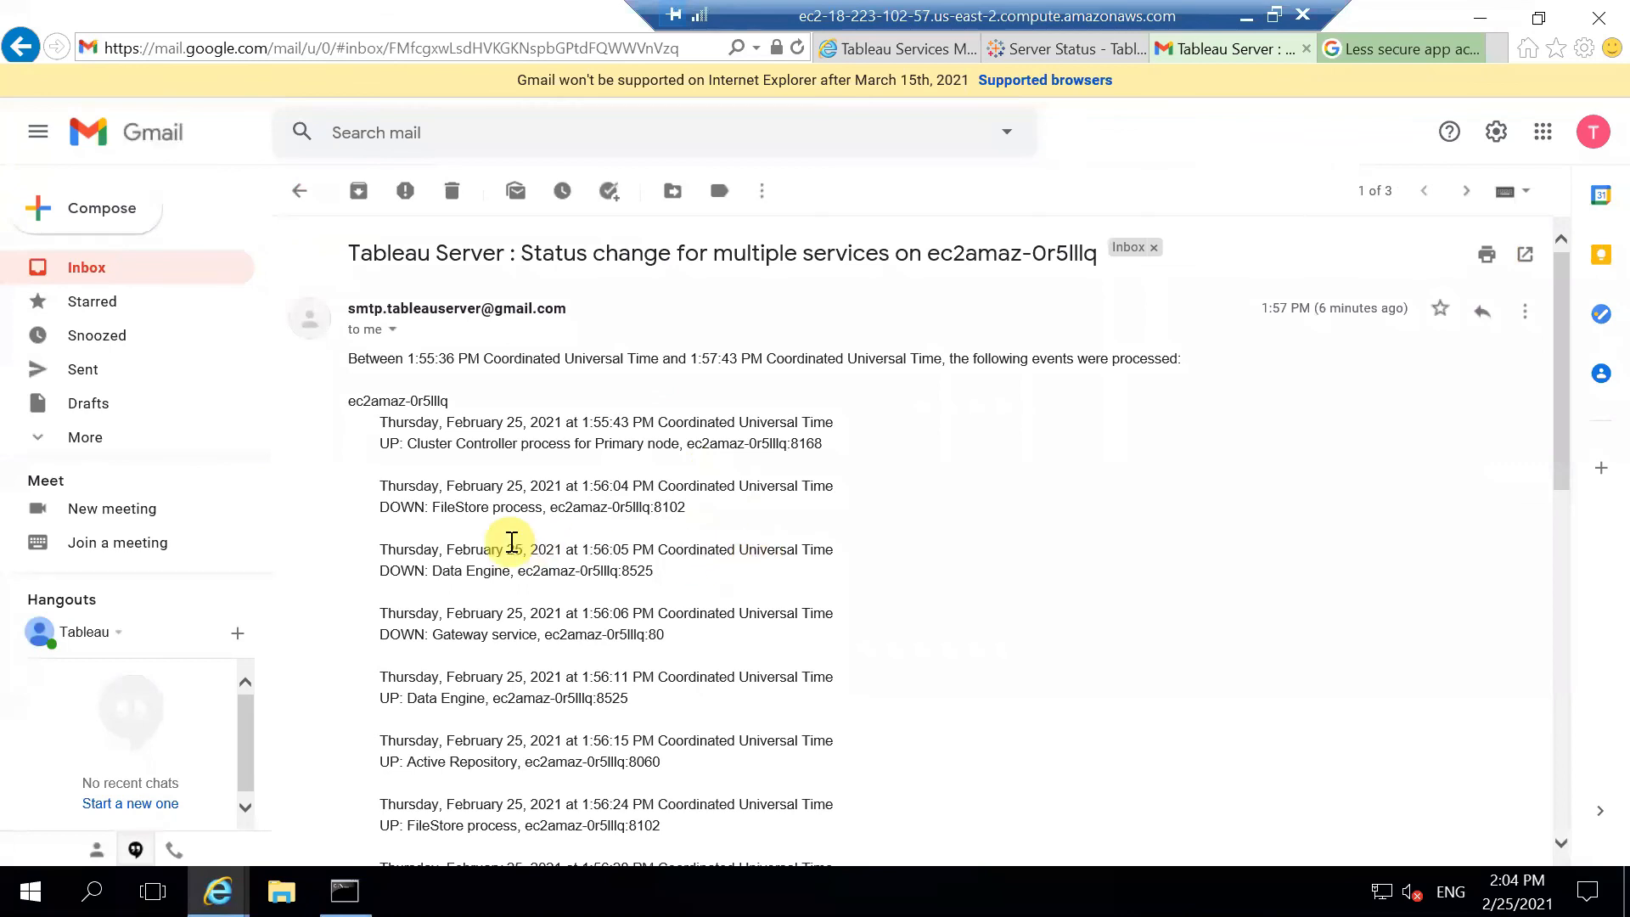
{"action": "scroll", "coordinate": [513, 543], "scroll_direction": "down", "scroll_amount": 3}
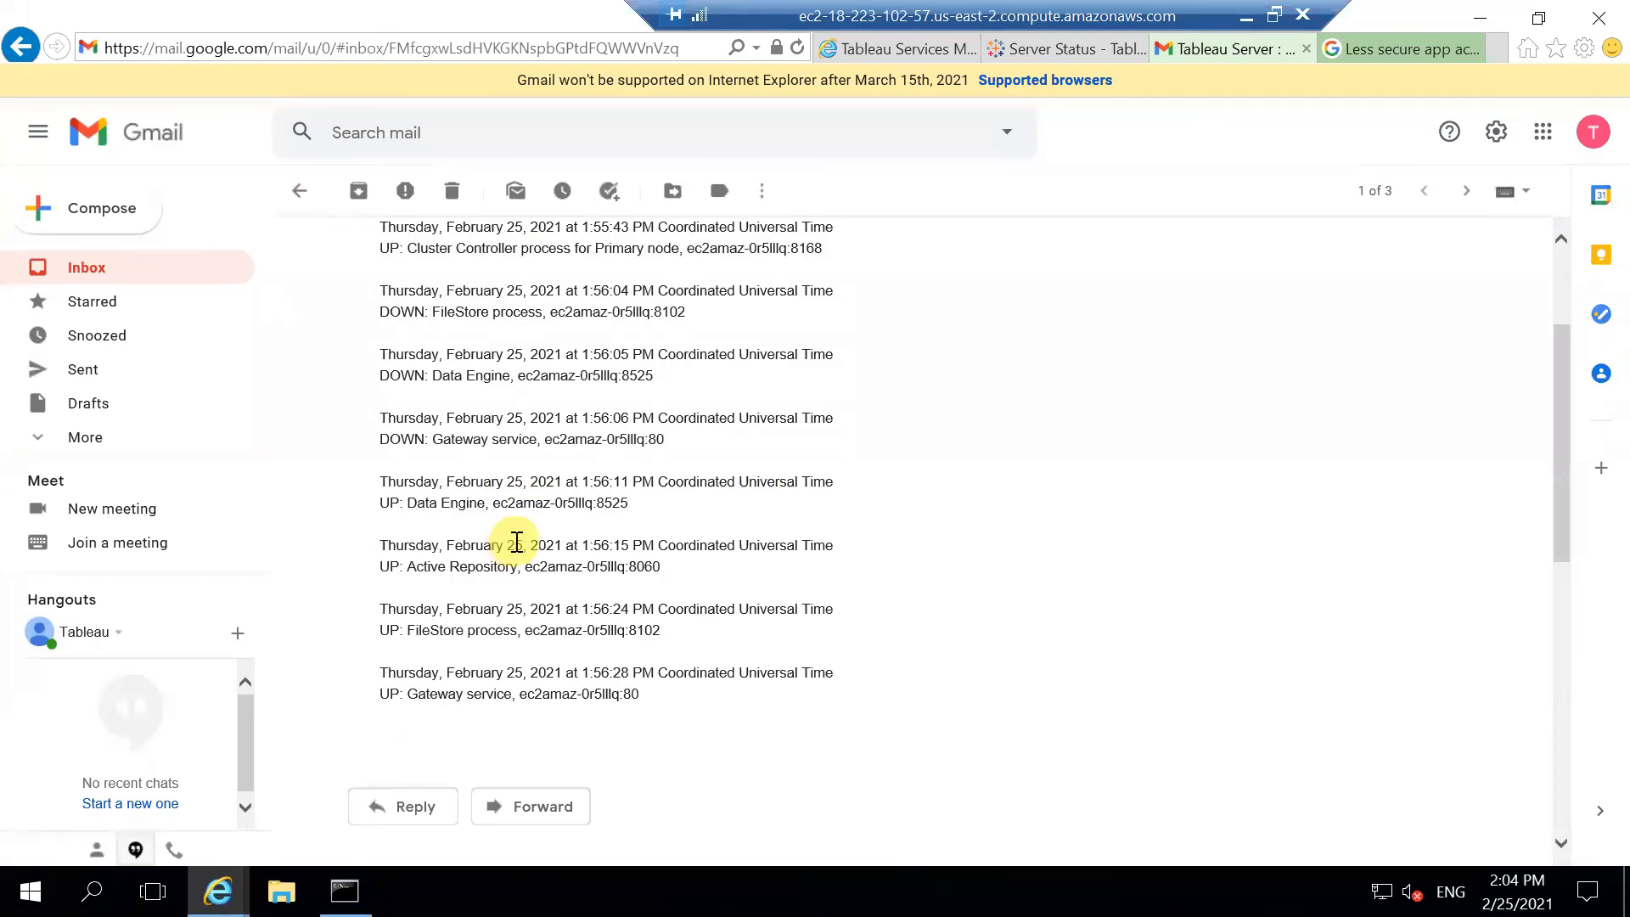
{"action": "scroll", "coordinate": [516, 544], "scroll_direction": "up", "scroll_amount": 3}
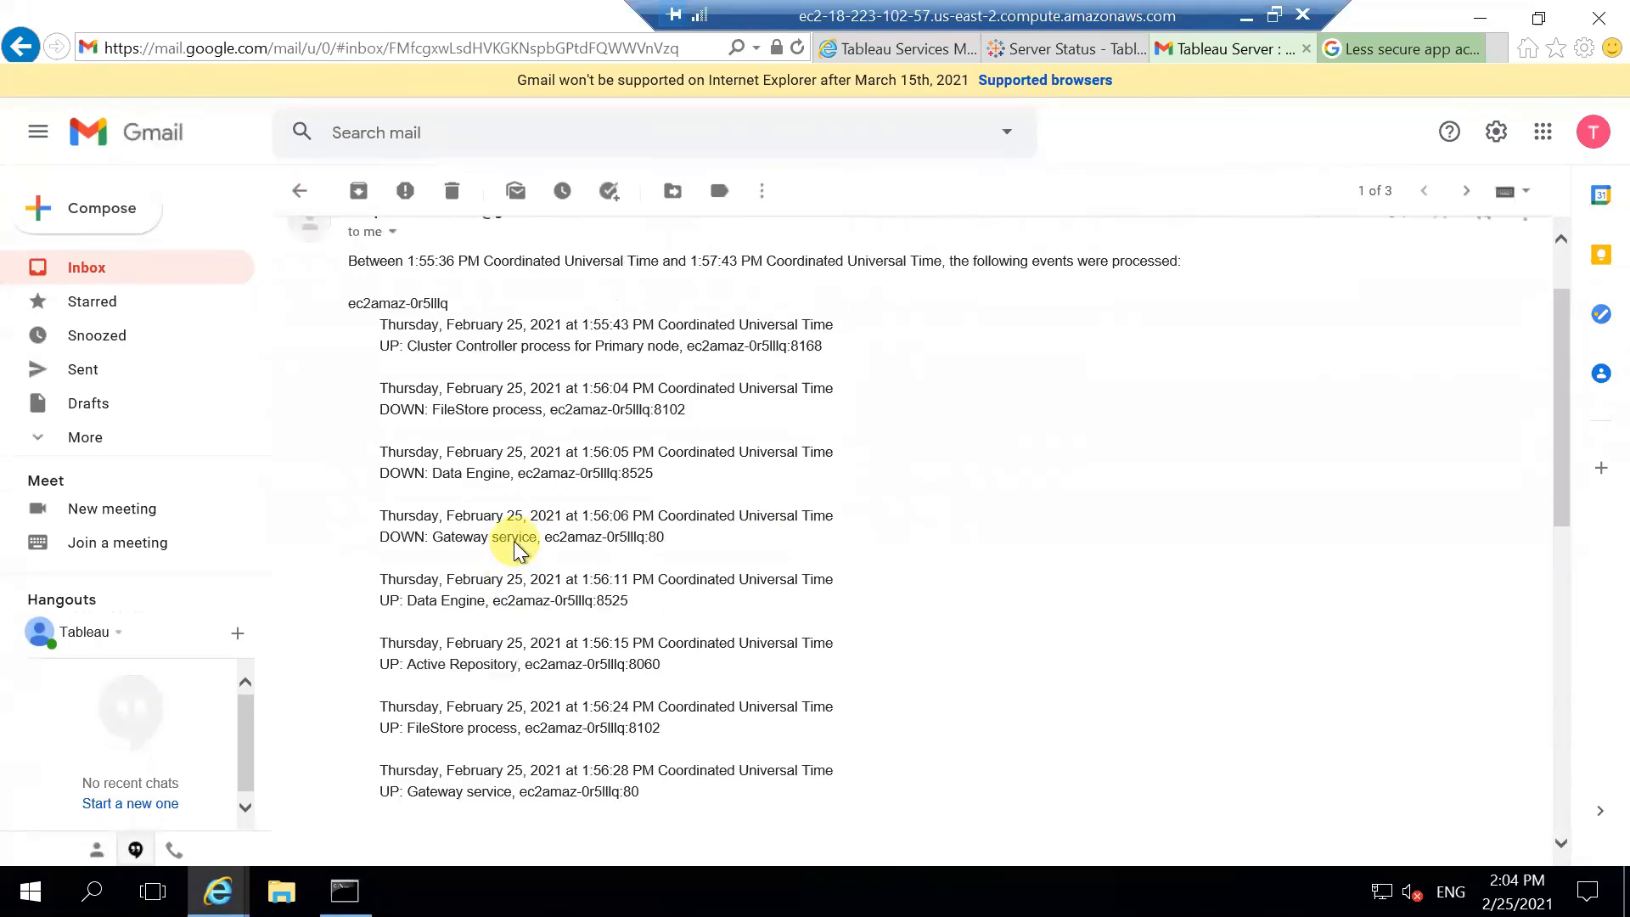
{"action": "left_click", "coordinate": [301, 191]}
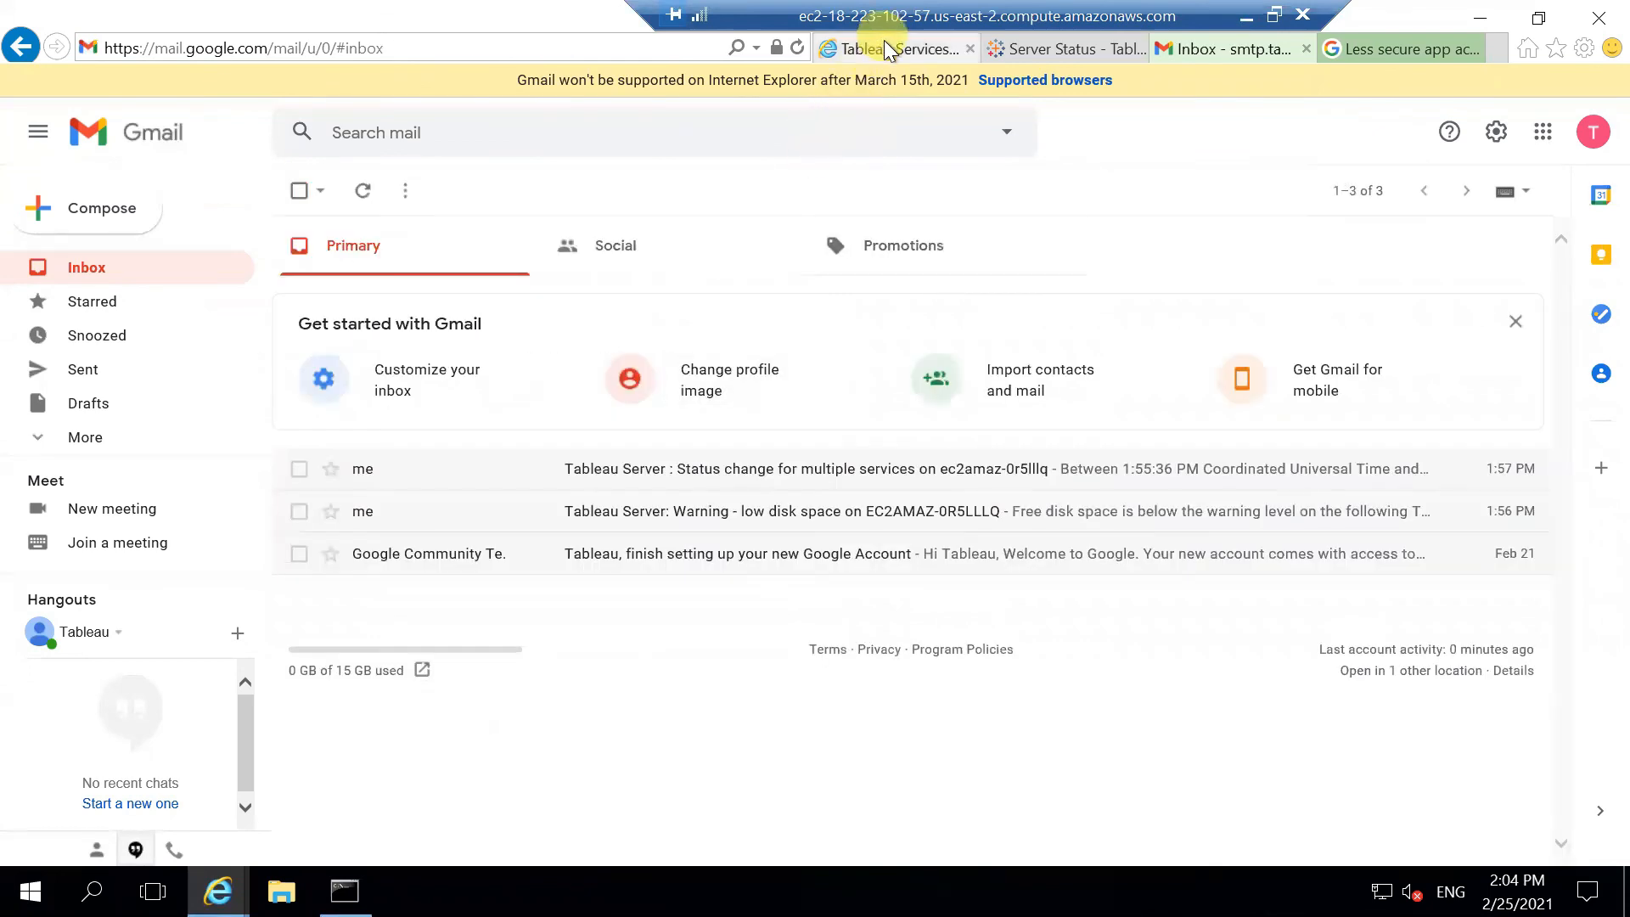
Step: Return to Tableau Services Manager to check progress of the restart at step 13 of 13
{"action": "left_click", "coordinate": [888, 48]}
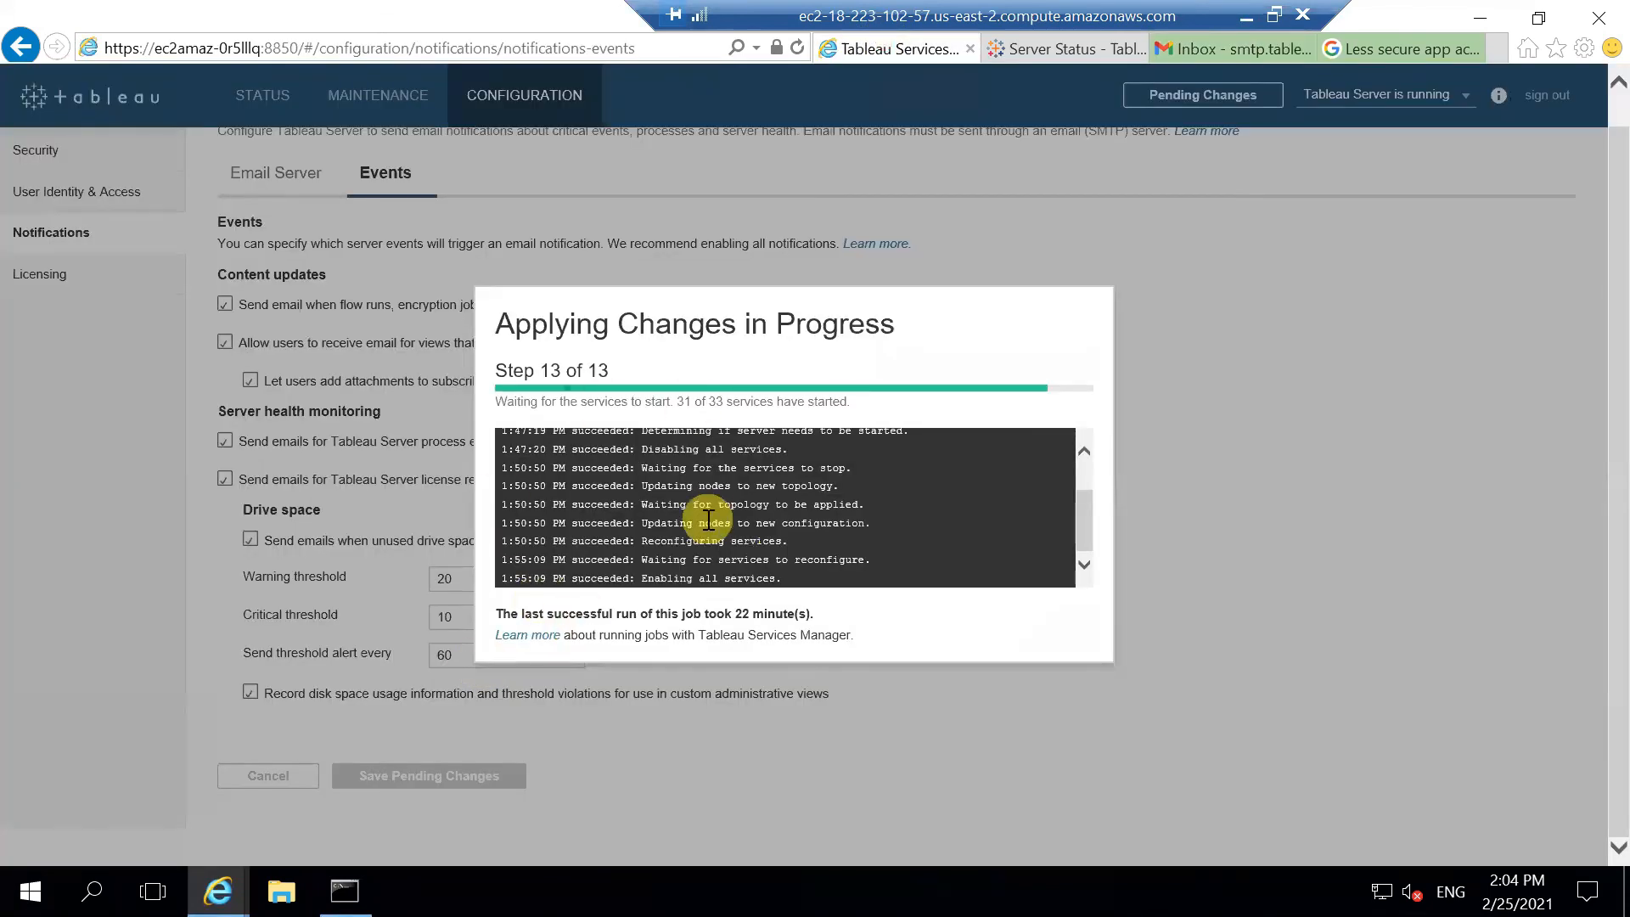